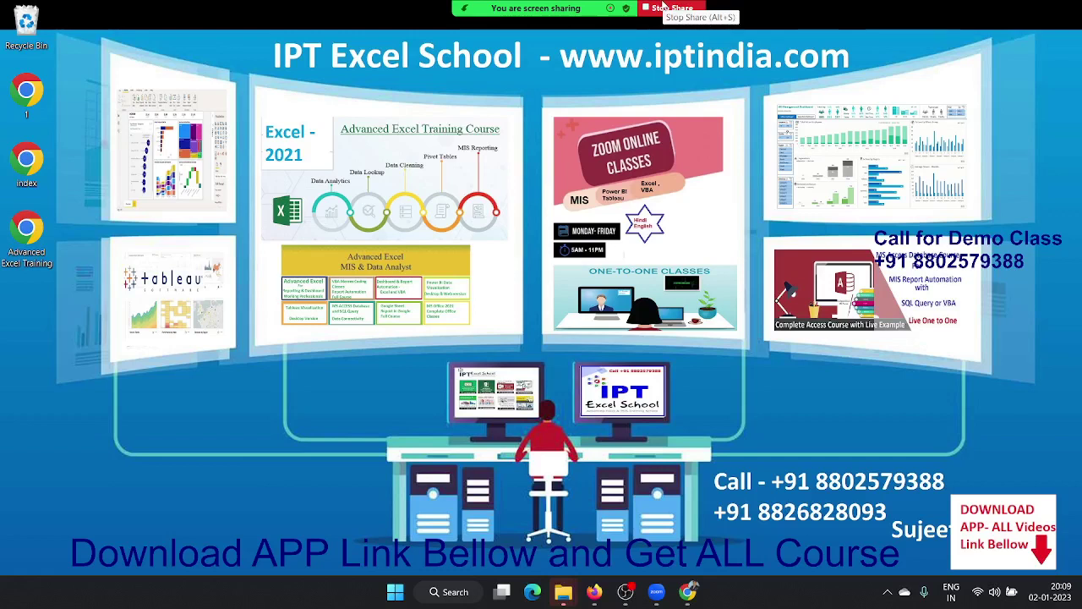
Launch Excel from the Start menu and create a blank workbook, Book1.
key(super)
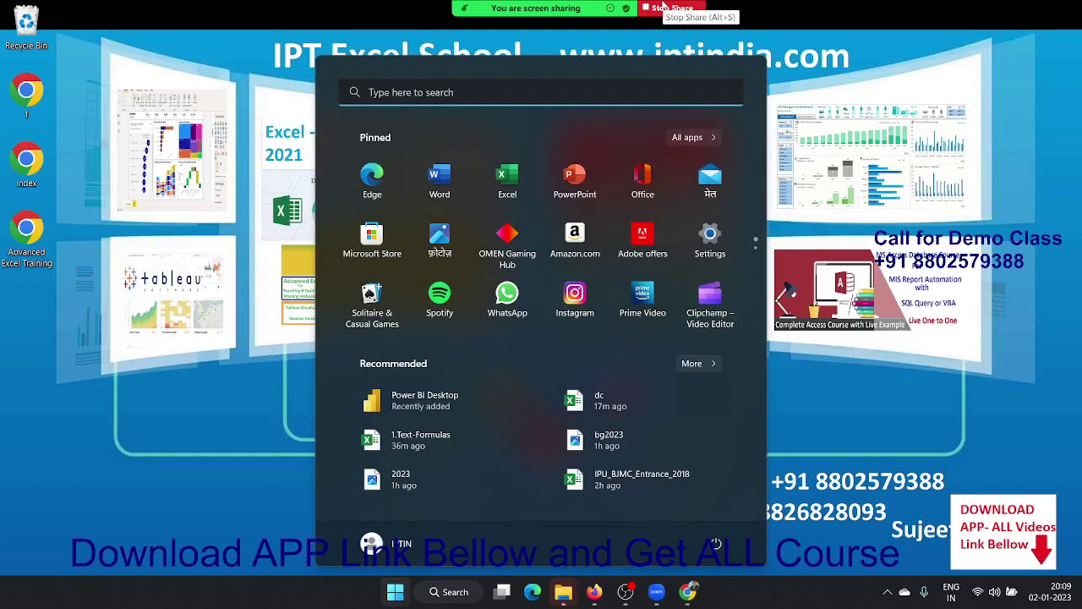
click(507, 182)
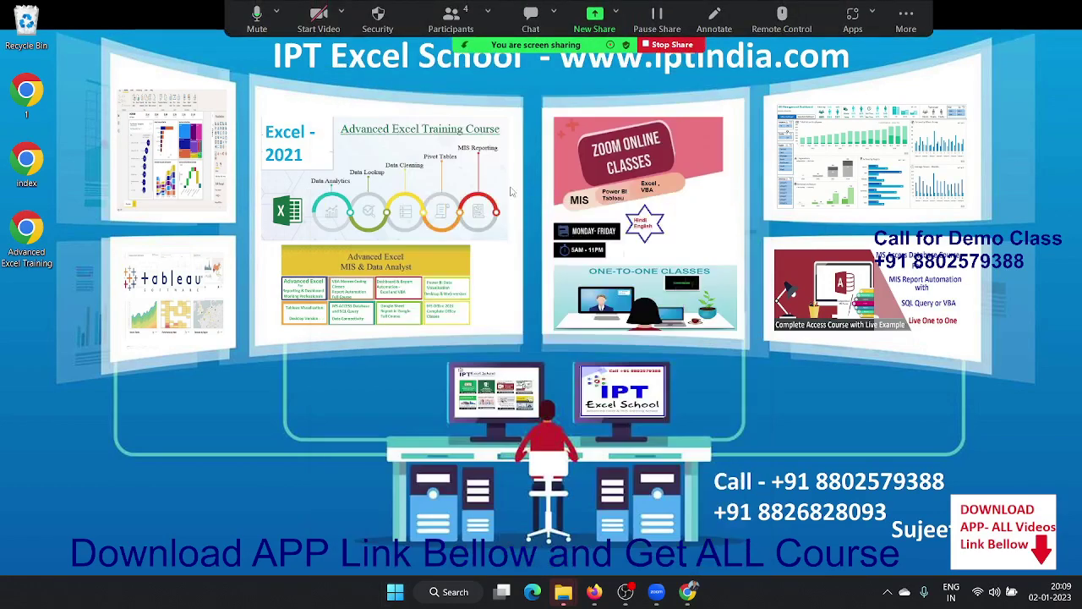
click(188, 131)
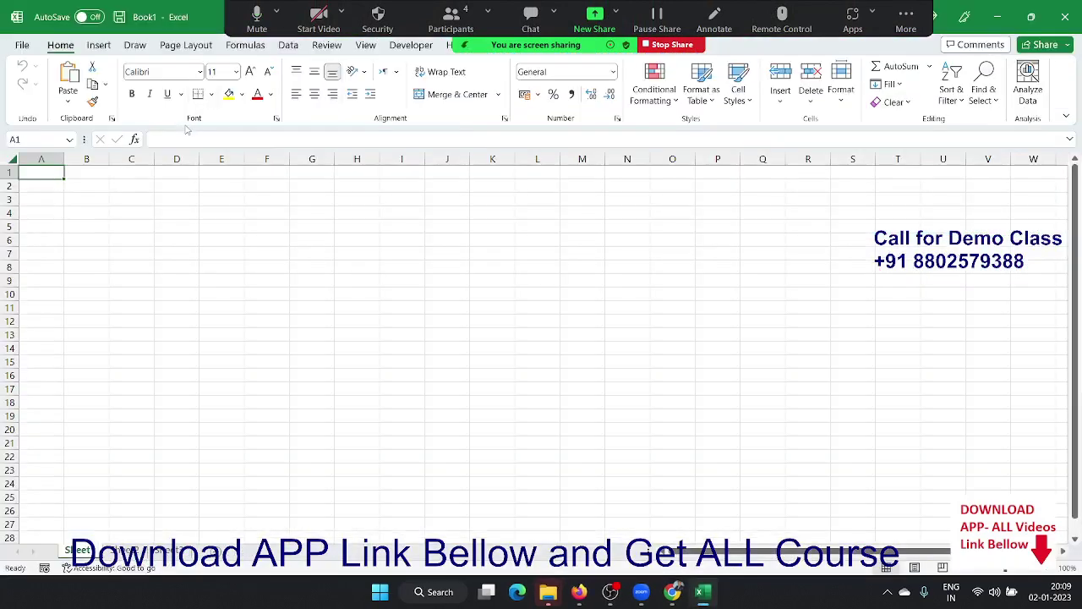
Open the Visual Basic editor from the Developer tab and maximize it.
click(401, 53)
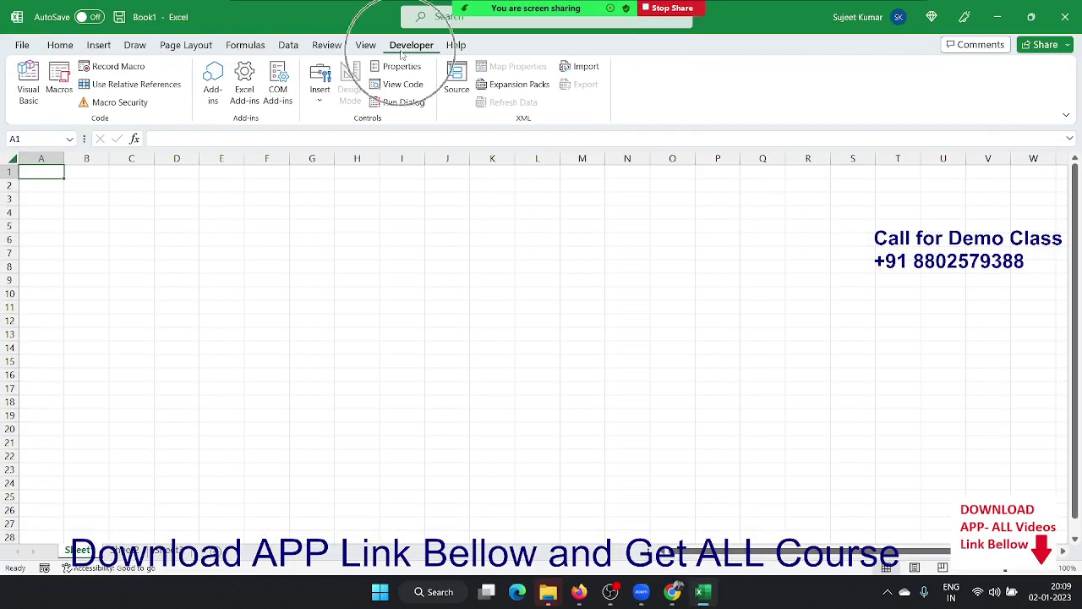
click(28, 93)
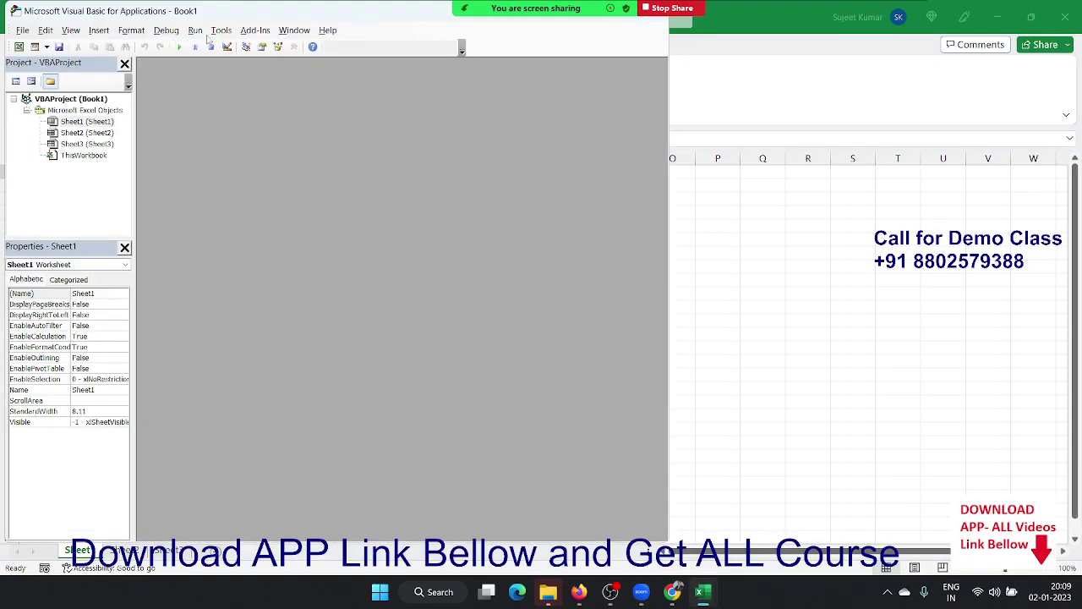
double_click(218, 13)
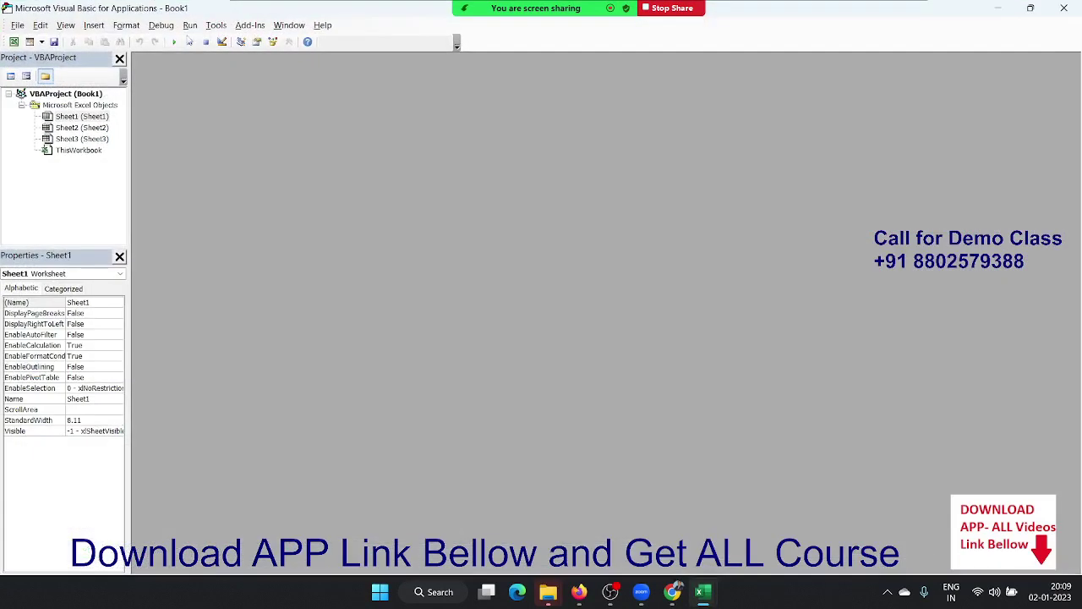
Insert a new Module1 and snap the editor to the left half of the screen.
click(93, 24)
click(107, 73)
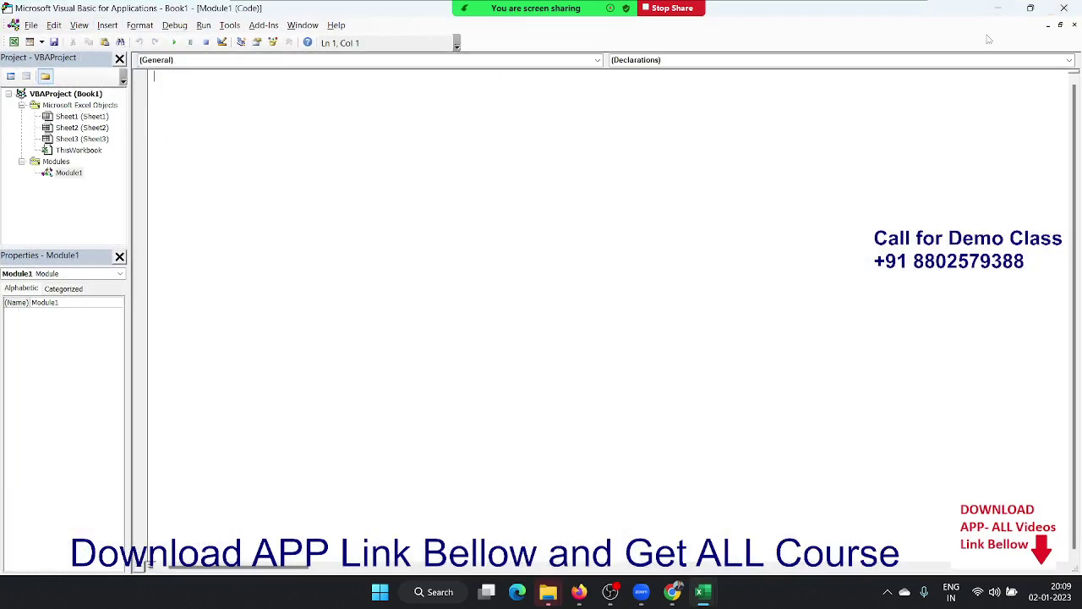
mouse_move(1026, 12)
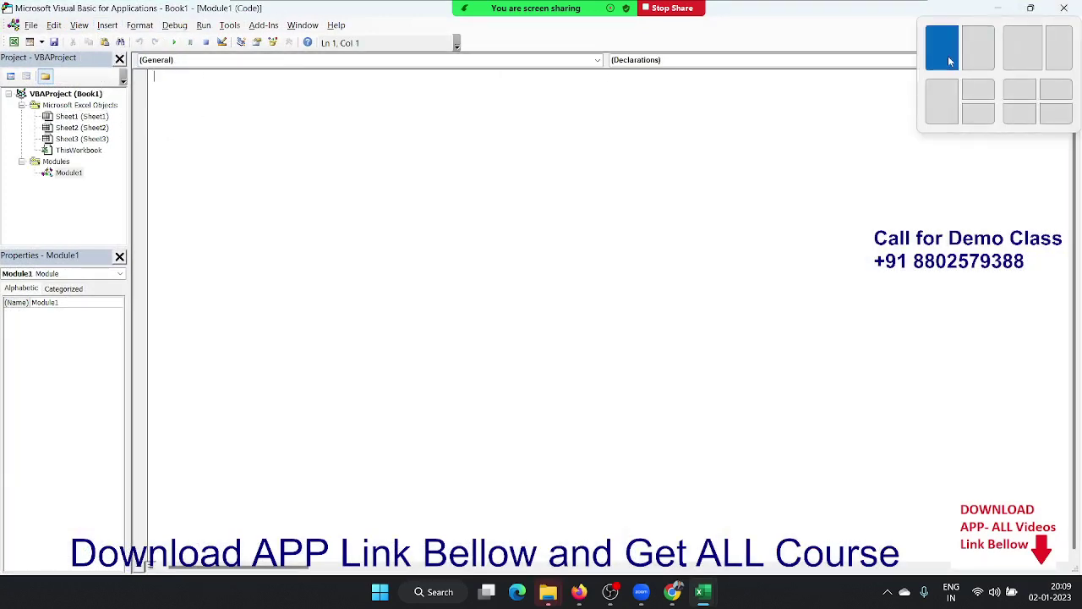
click(949, 60)
Snap the workbook to the right half and declare Sub rr in Module1.
click(650, 171)
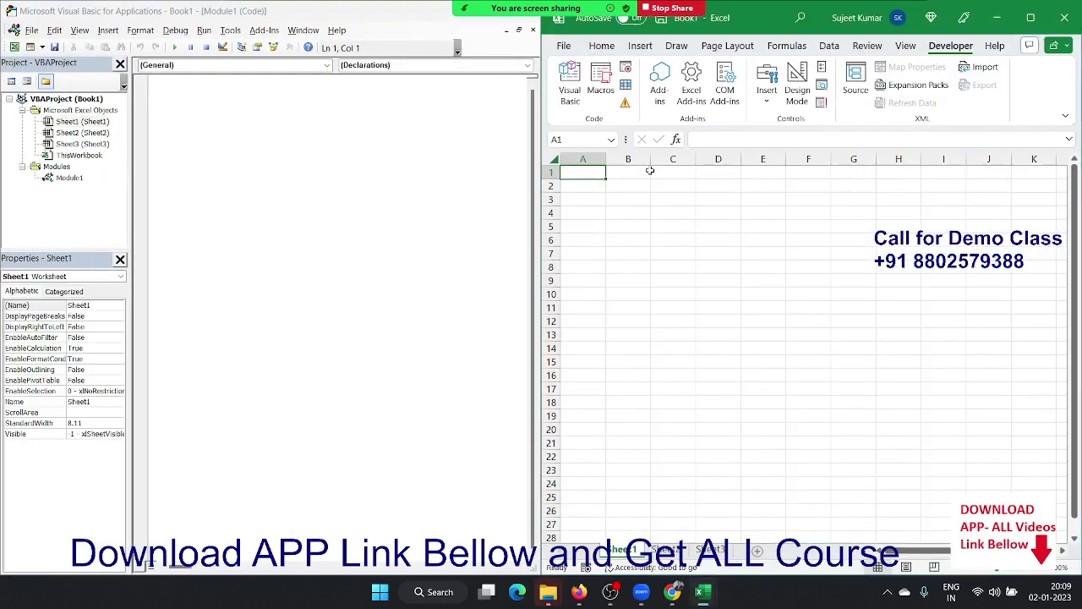
click(175, 113)
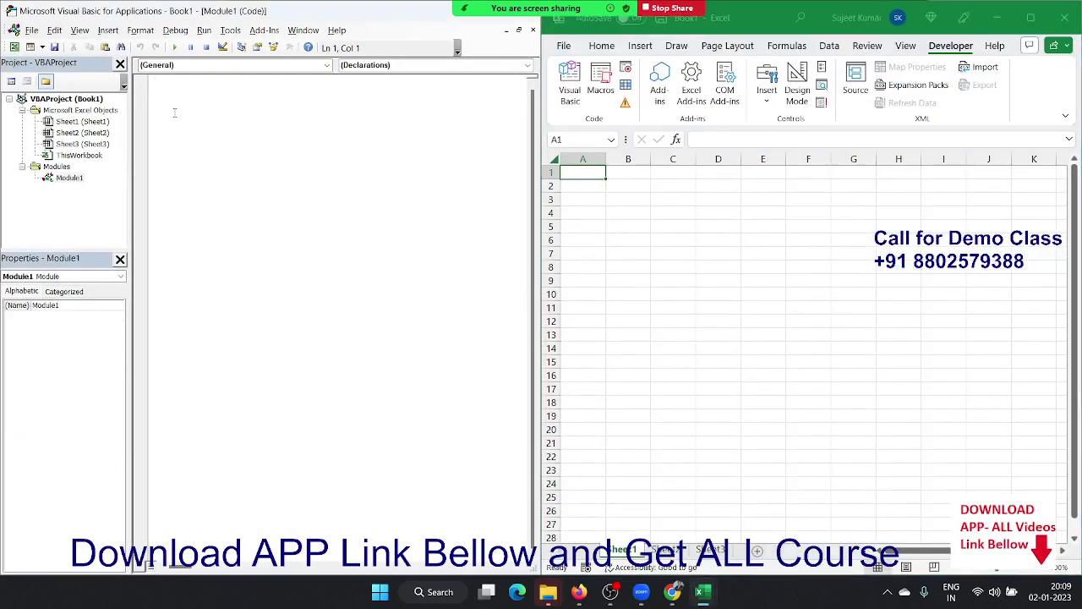
text(sub rr)
key(Return)
key(Return)
key(Return)
Confirm rr is listed in the Developer > Macros dialog, then close it.
click(615, 97)
click(615, 97)
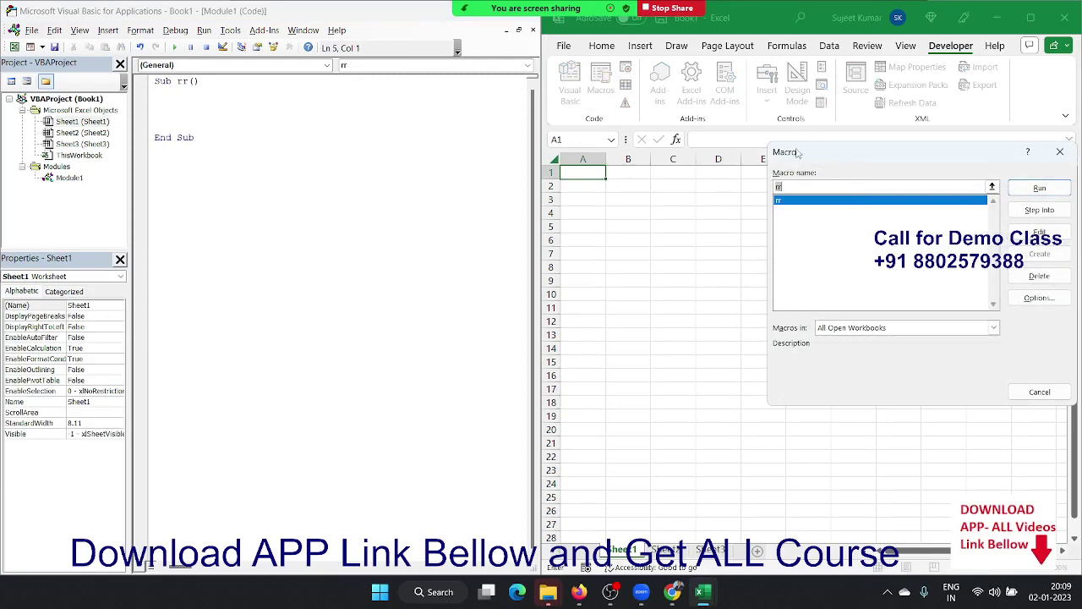
drag(797, 151, 713, 185)
click(975, 186)
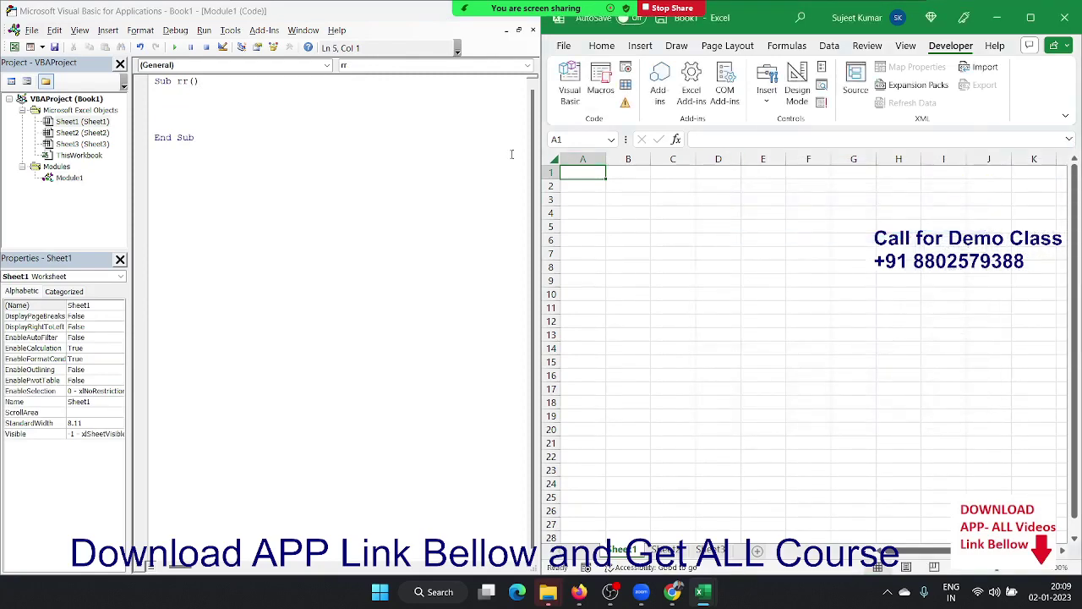
Inside rr, write Application and Workbooks on their own lines.
click(207, 98)
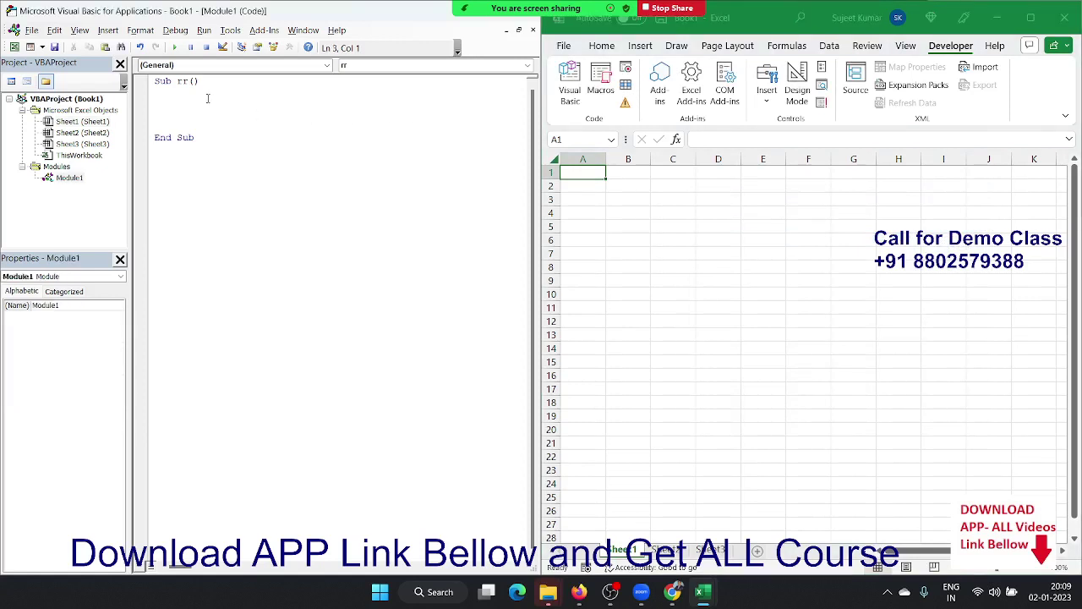
key(Up)
text(app)
text(lication)
key(Return)
text(workb)
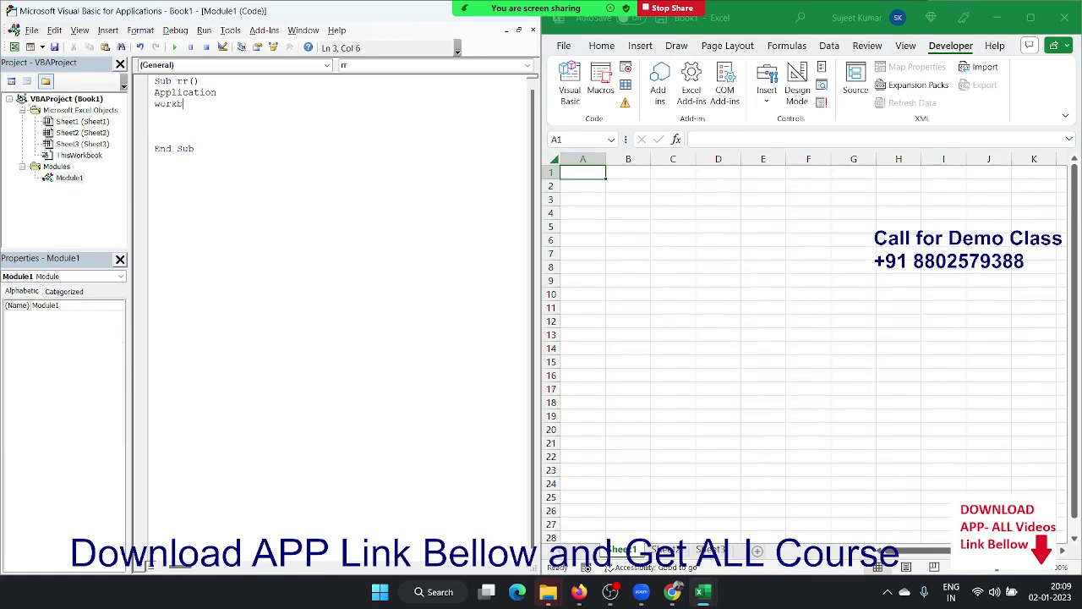
text(ooks)
key(Return)
Add Sheets and Range lines beneath, correcting the 'rsnge' typo.
text(sheet)
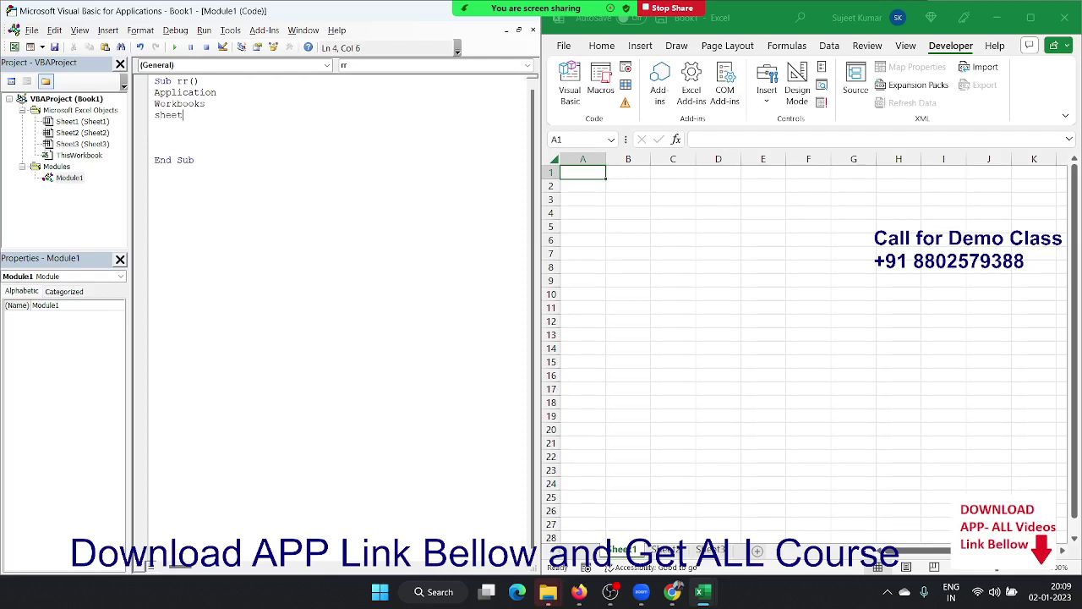
text(s)
key(Return)
text(r)
text(s)
text(nge)
key(BackSpace)
key(BackSpace)
key(BackSpace)
key(BackSpace)
text(an)
text(ge)
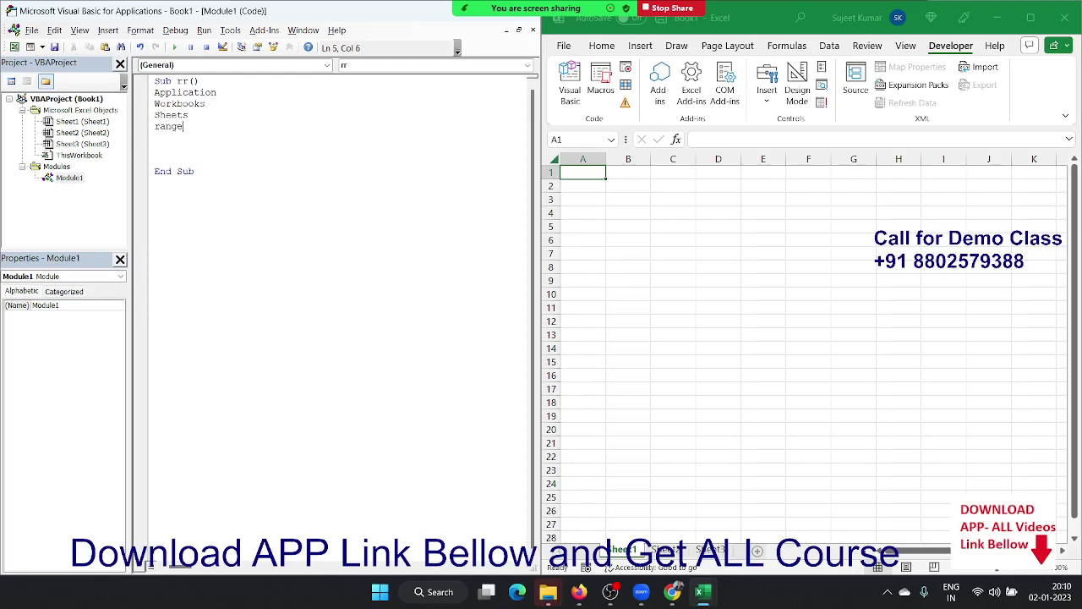
key(Return)
click(184, 126)
key(Up)
key(Up)
key(Up)
key(shift+Left)
key(shift+Left)
key(Down)
key(shift+Right)
key(Down)
key(shift+Right)
key(Down)
key(shift+Right)
key(shift+Left)
key(shift+Left)
key(shift+Left)
key(shift+Left)
key(shift+Left)
key(shift+Left)
Declare Sub RR_1() below rr with an empty body ready for code.
click(198, 212)
key(Return)
text(SUBRR)
text(1)
text(())
key(Return)
key(Return)
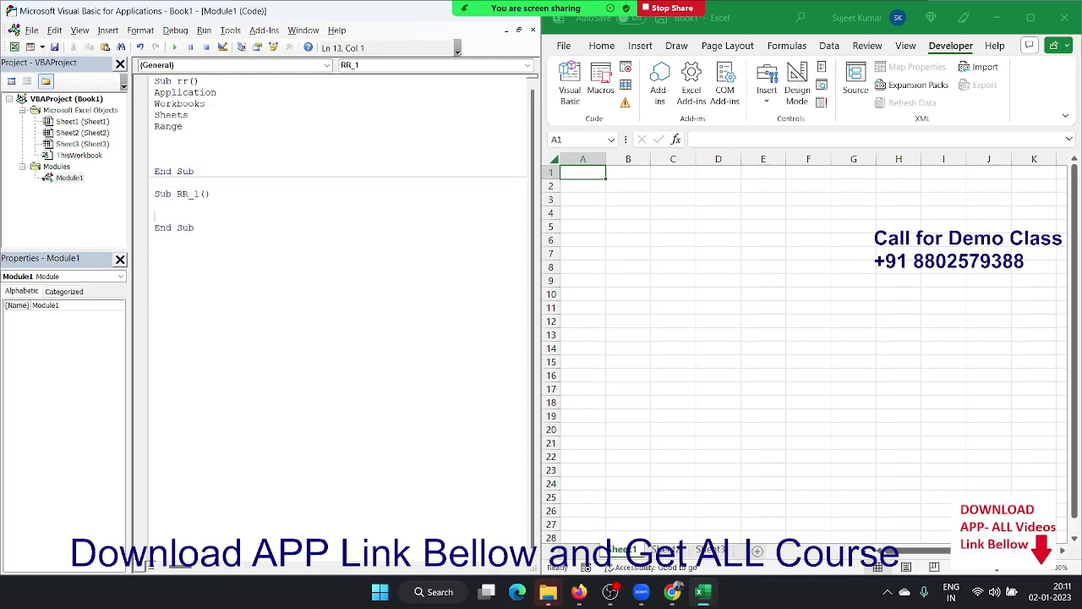
key(Return)
key(Return)
key(Up)
key(Up)
Check the worksheet's active cell, then write Range("A1").Select inside RR_1.
click(749, 290)
click(587, 174)
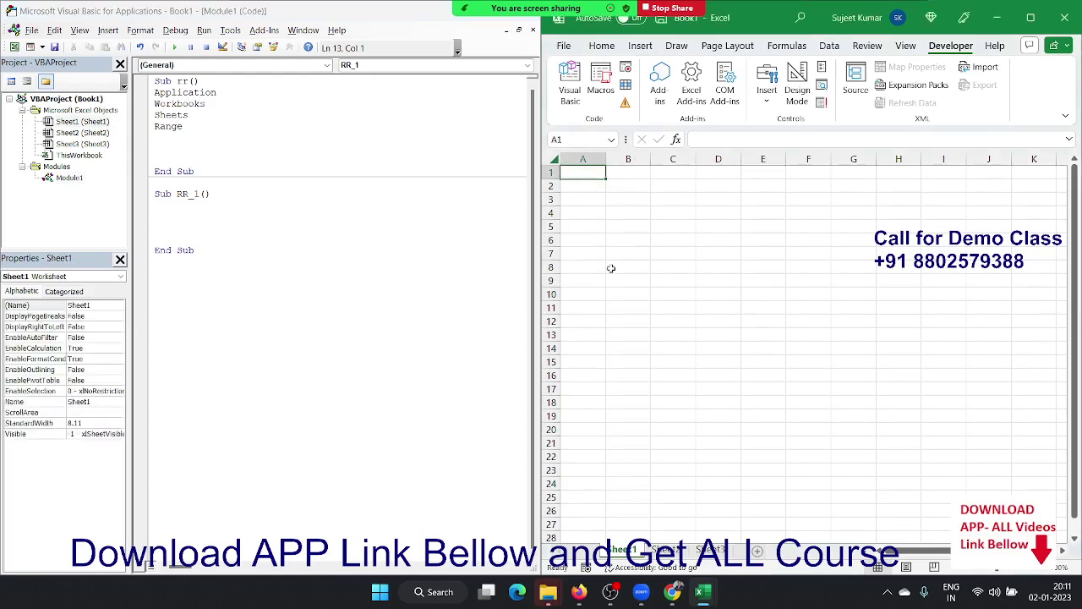
click(181, 217)
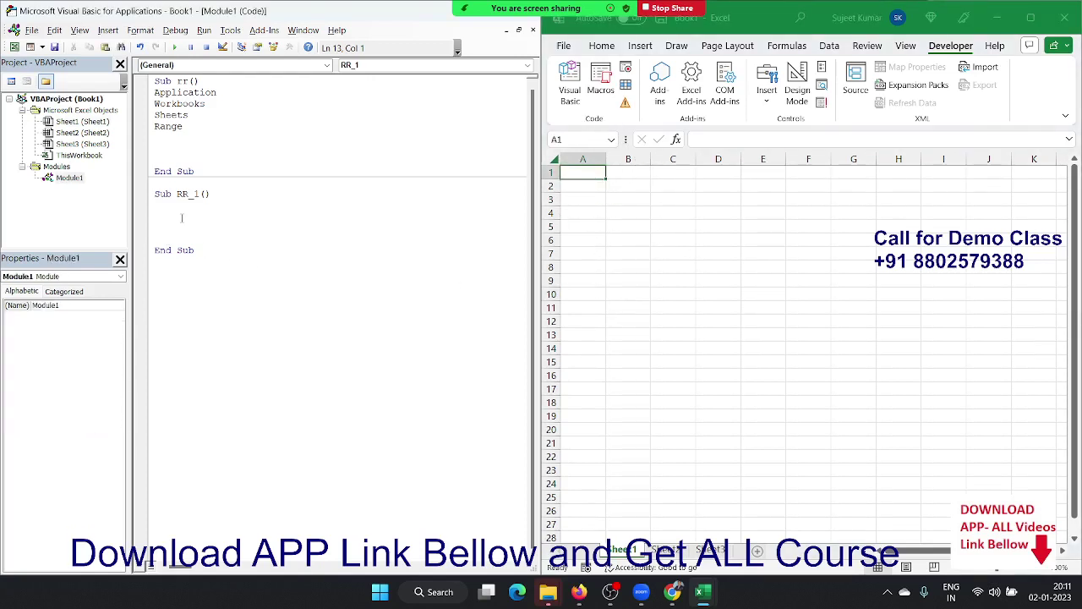
text(ran)
key(BackSpace)
text(nge)
text(("A)
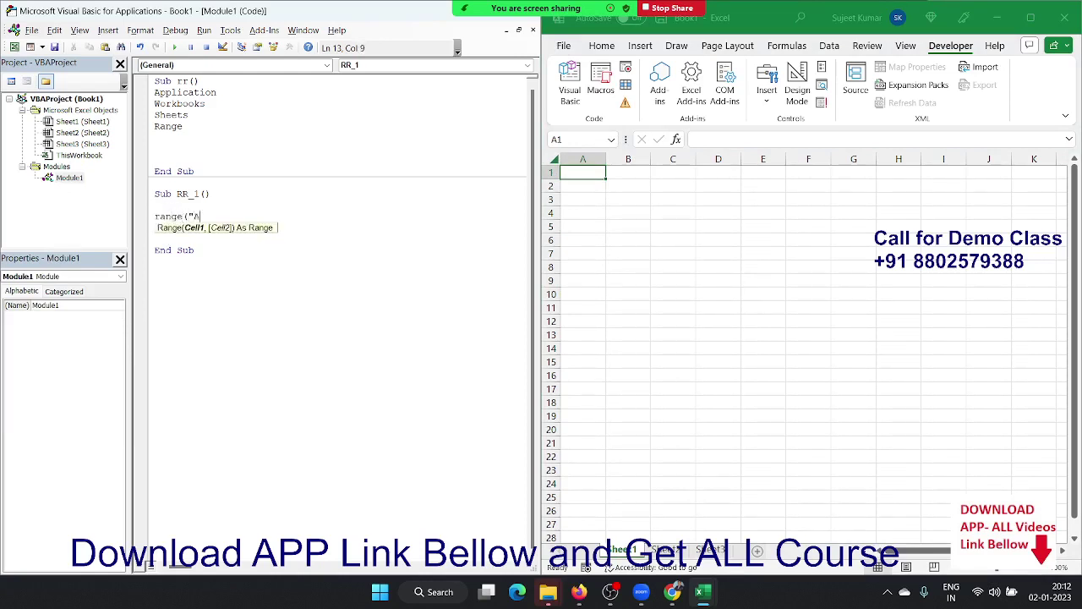
text(1")
text().s)
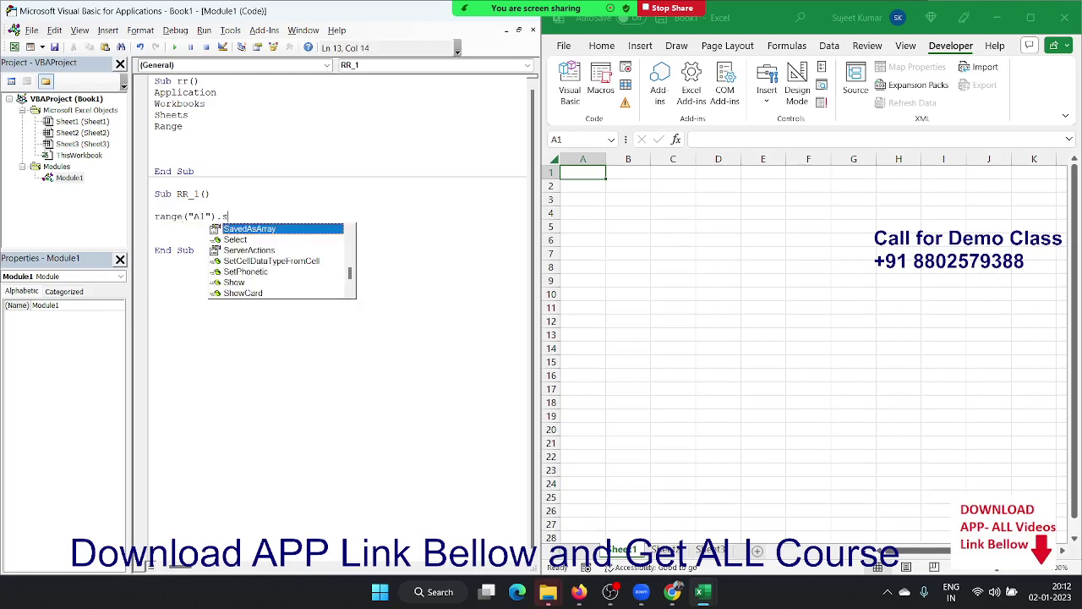
text(e)
key(Tab)
key(Return)
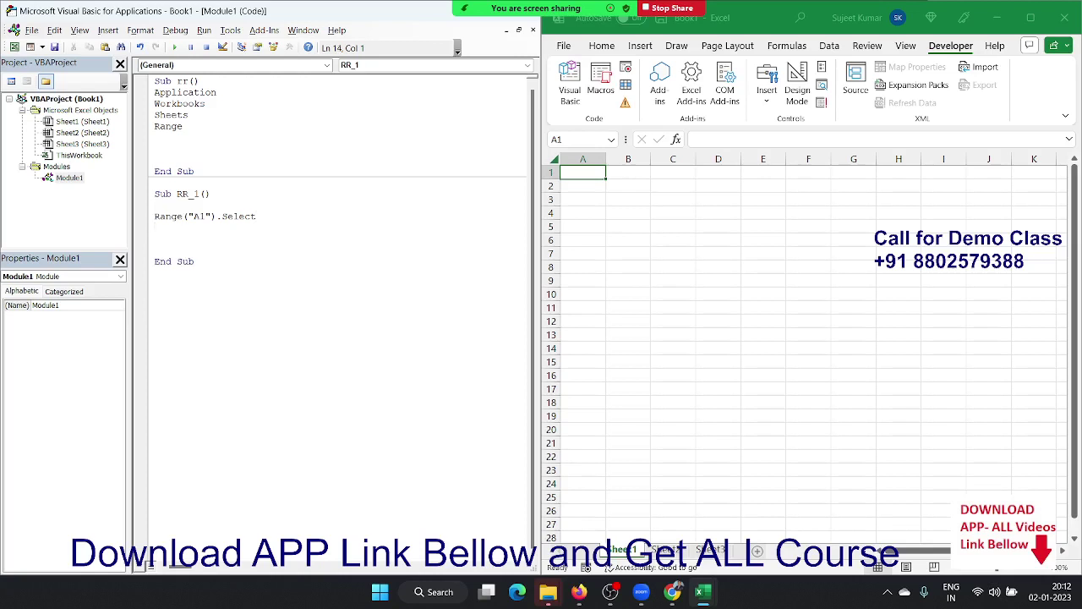
Highlight parts of the Range("A1").Select line, select C13, and run RR_1 from the editor.
click(218, 217)
drag(167, 216, 155, 216)
double_click(224, 220)
click(669, 333)
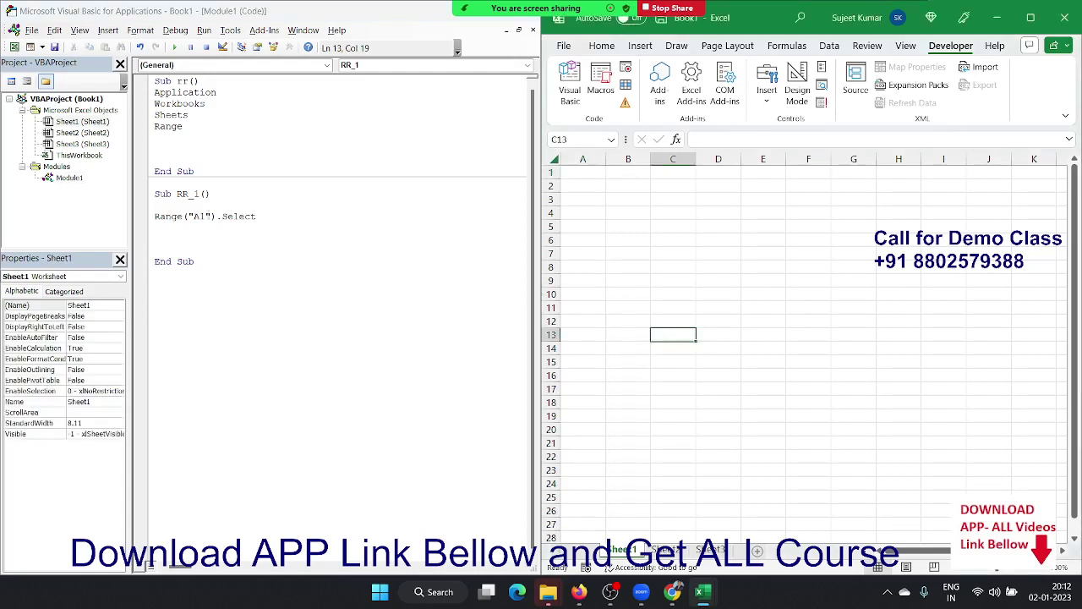
click(165, 226)
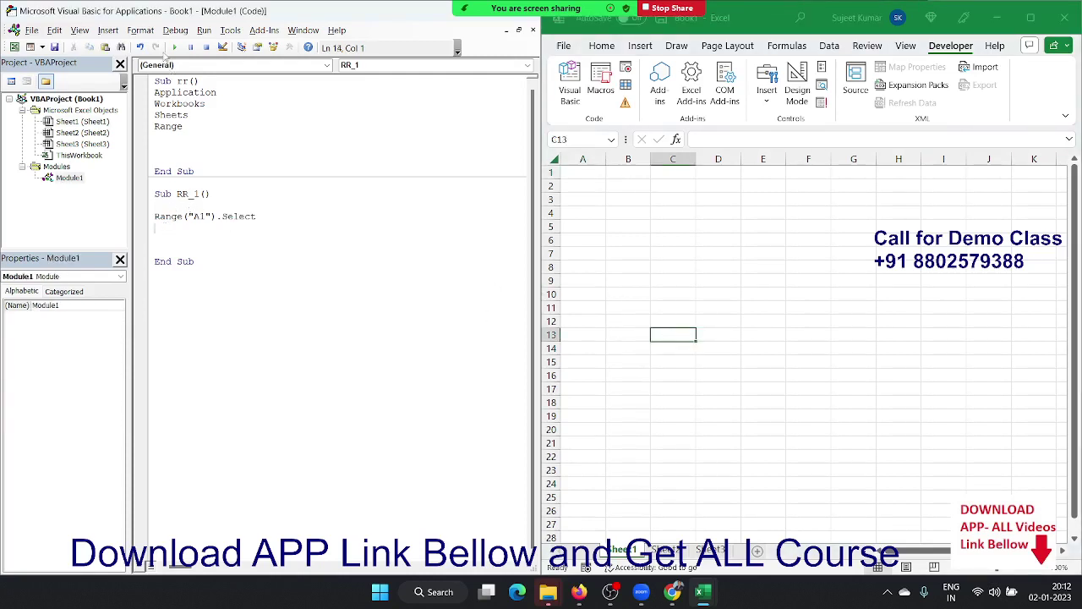
click(174, 48)
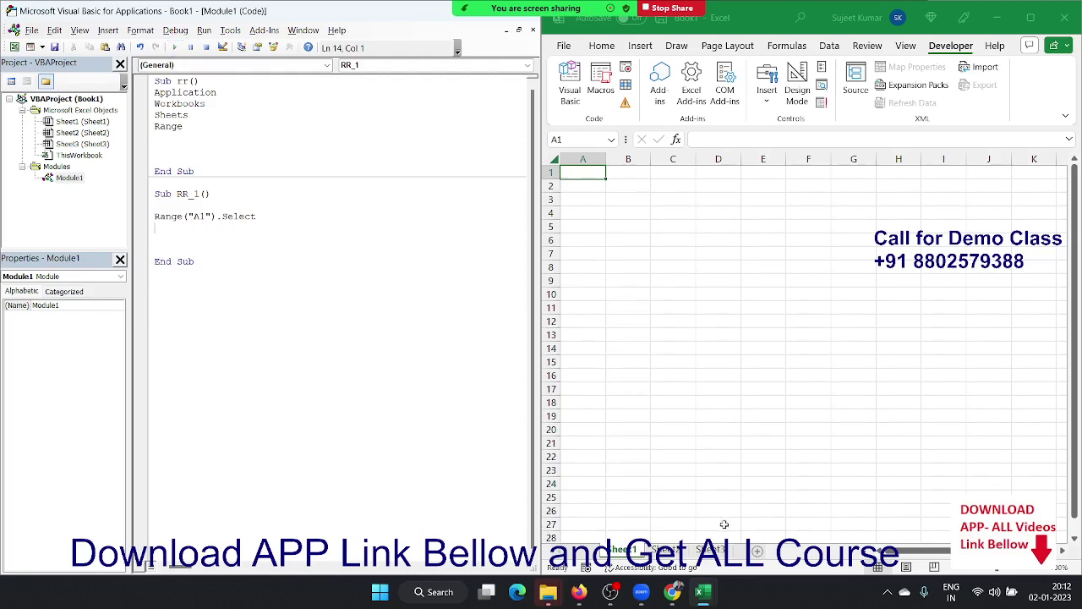
On Sheet3, select D16 and run RR_1 from the Macros dialog.
click(718, 558)
click(719, 373)
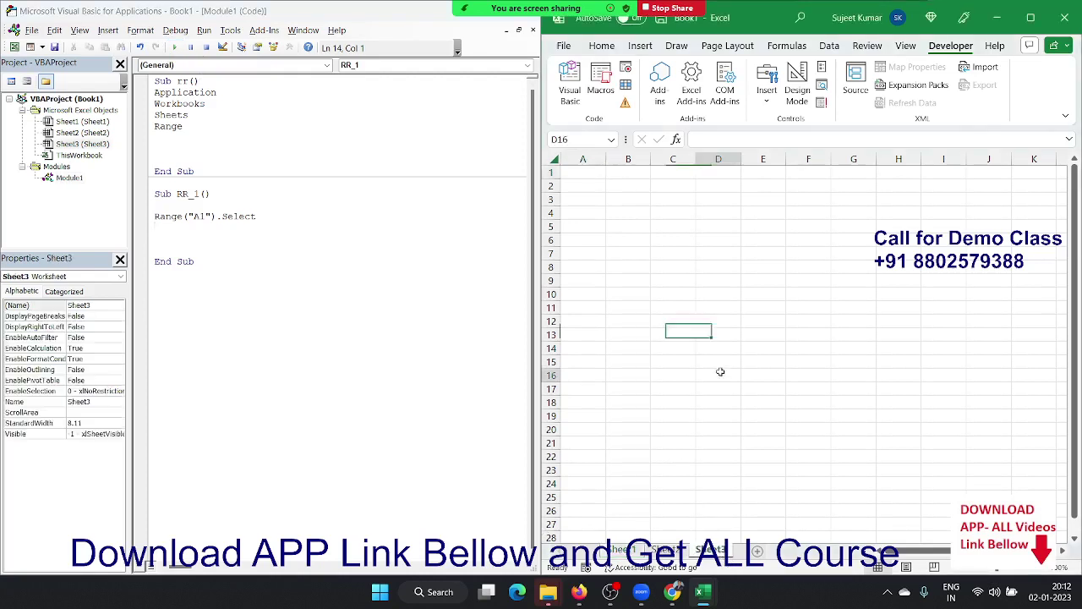
click(599, 92)
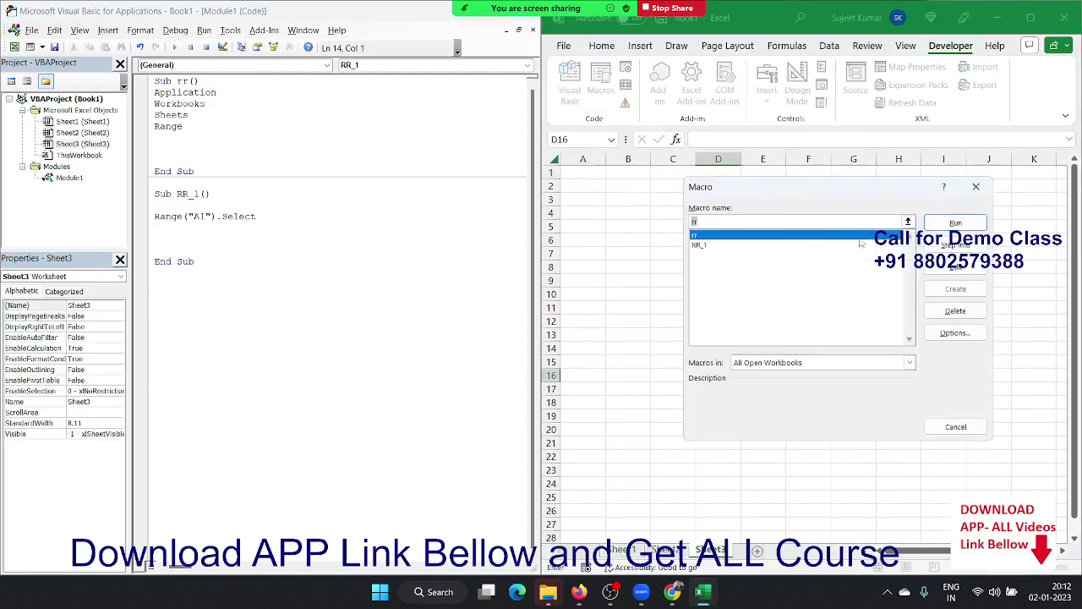
click(794, 245)
click(944, 221)
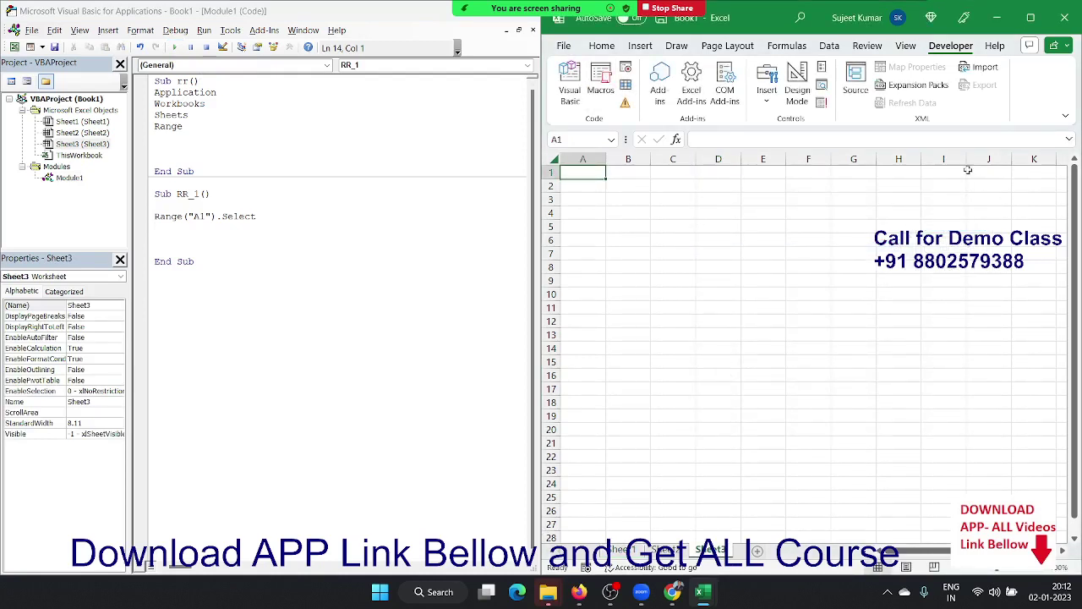
click(165, 225)
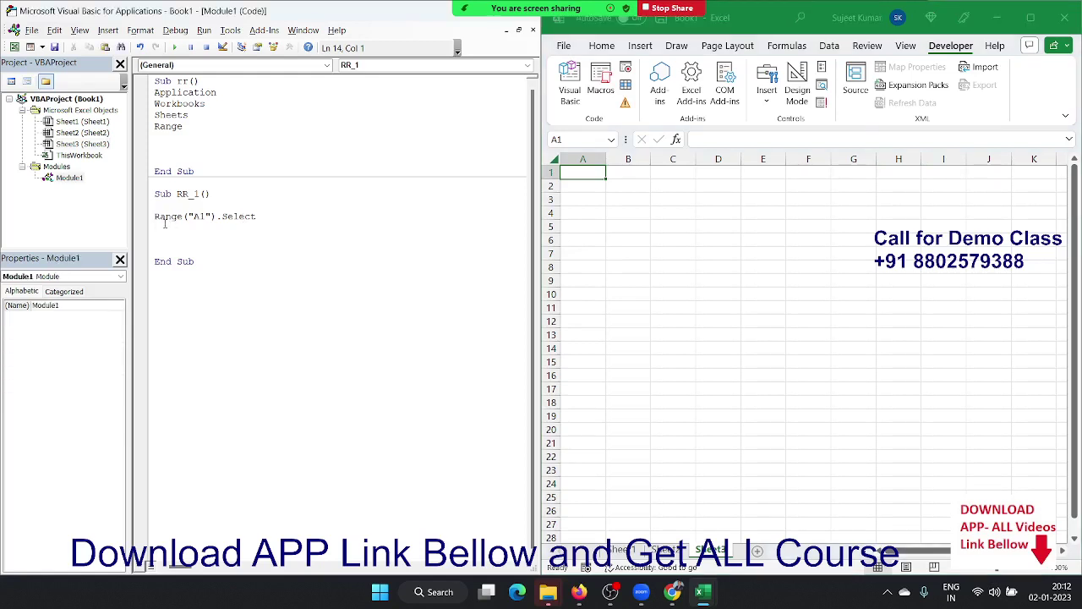
Insert Sheets("Sheet1").Activate above Range("A1").Select in RR_1.
click(165, 224)
key(Up)
key(Return)
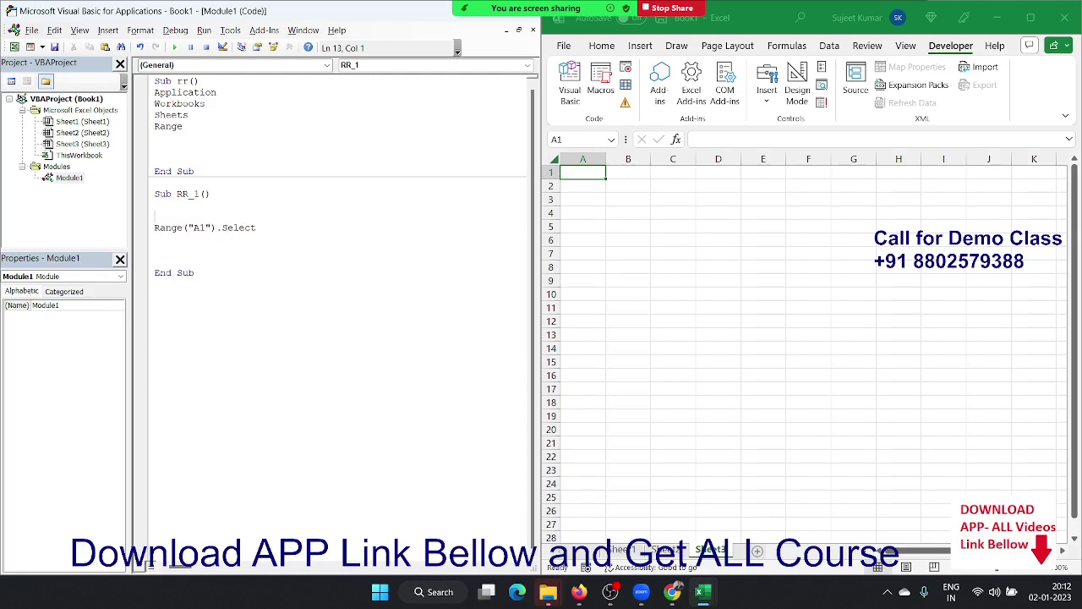
text(sheet)
text(s()
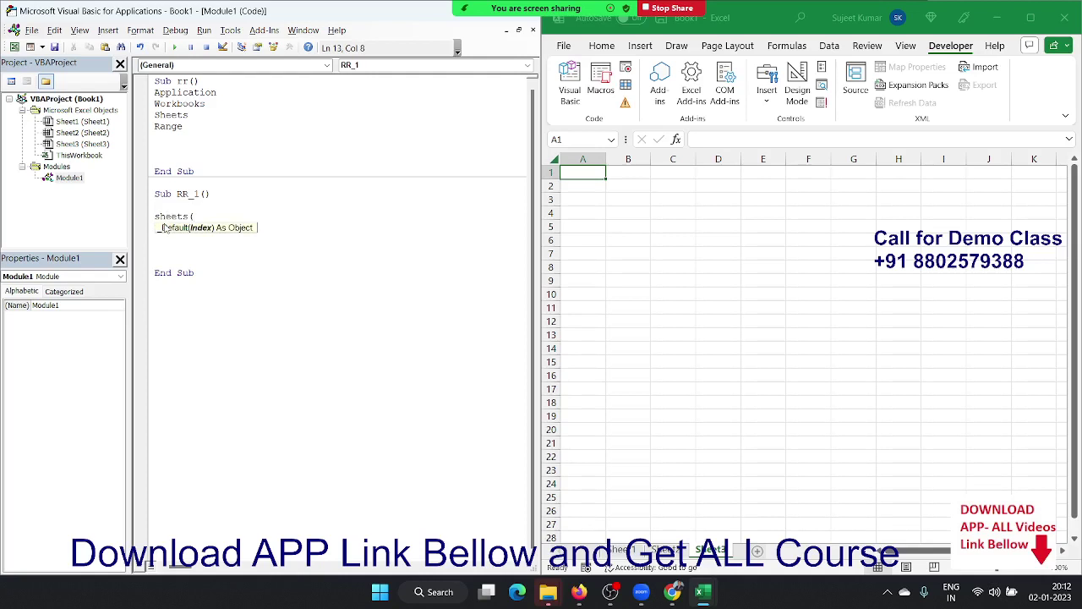
text("Sheet)
text(1").)
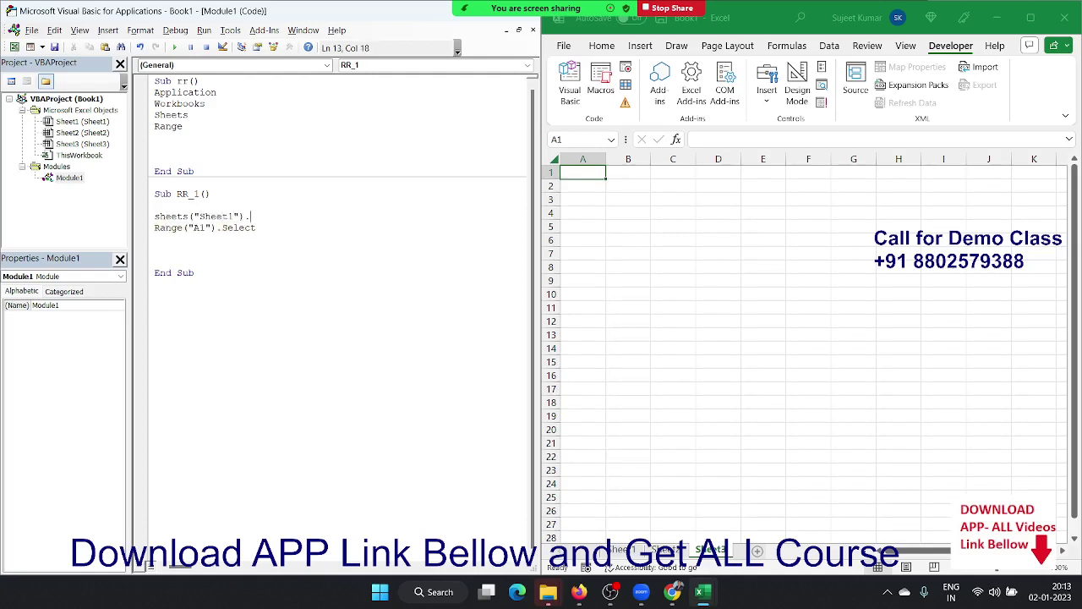
text(ac)
text(tiv)
text(at)
text(e)
key(Down)
Run RR_1 with F5 and reselect cell A1 on the worksheet.
key(F5)
click(612, 363)
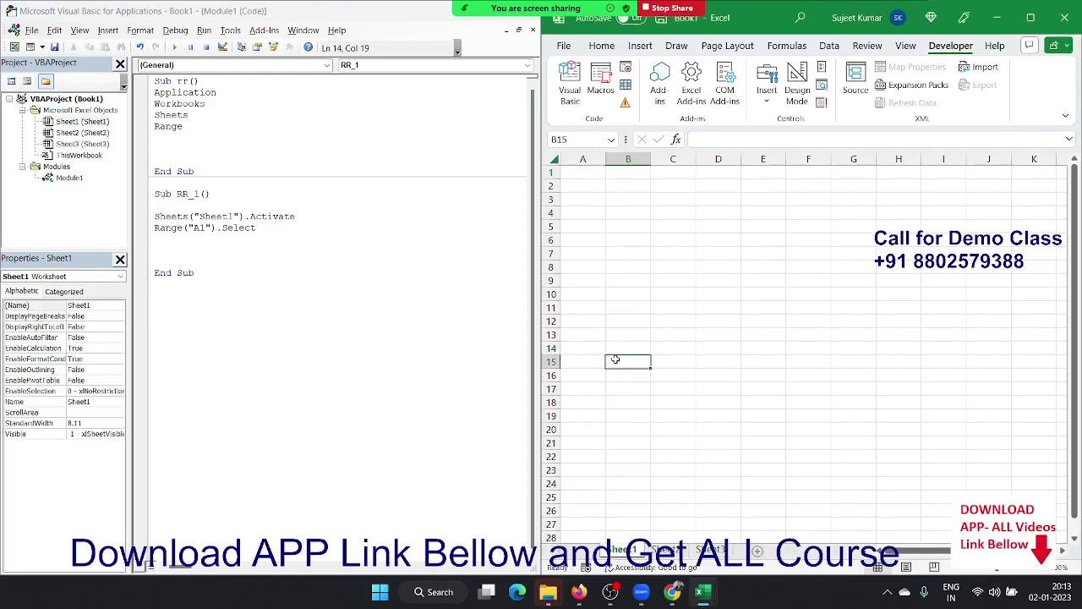
click(584, 168)
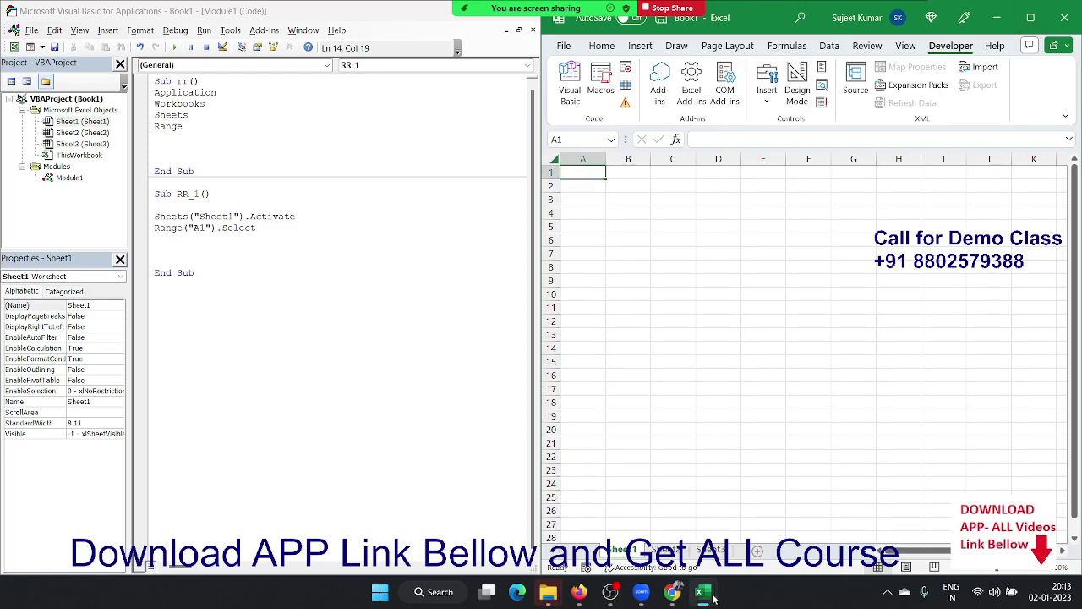
Insert Workbooks("Book2.xlsx").Activate above the Sheets("Sheet1") line in RR_1.
mouse_move(713, 597)
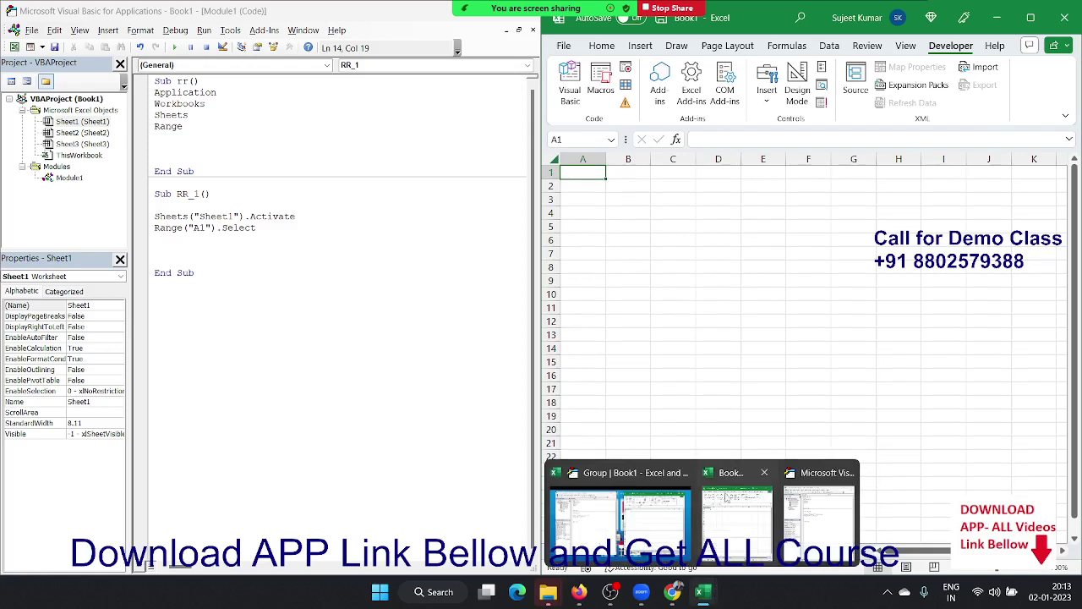
click(707, 295)
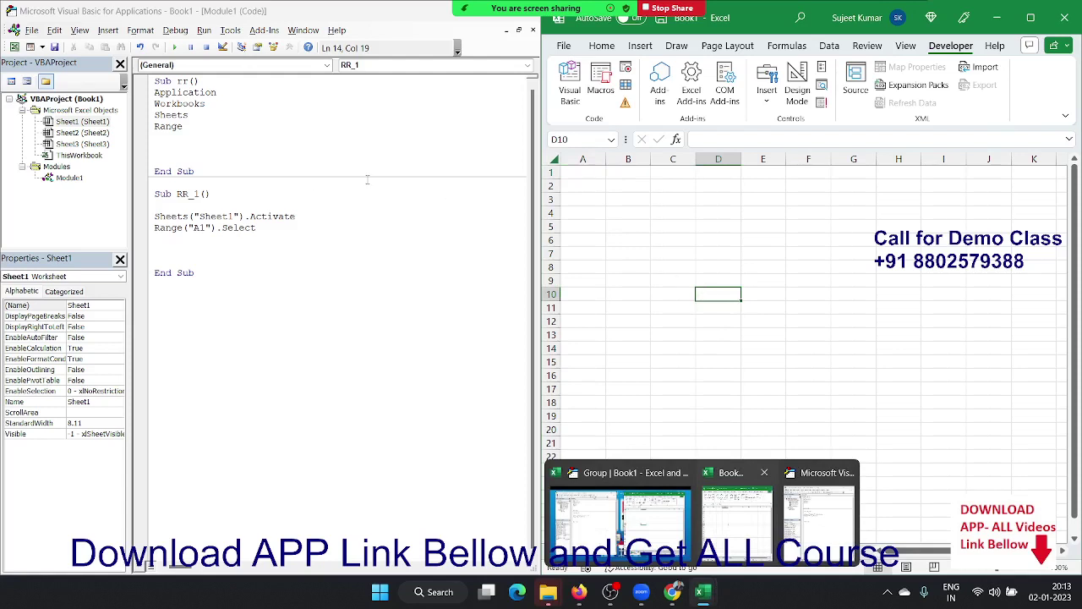
click(214, 206)
key(Return)
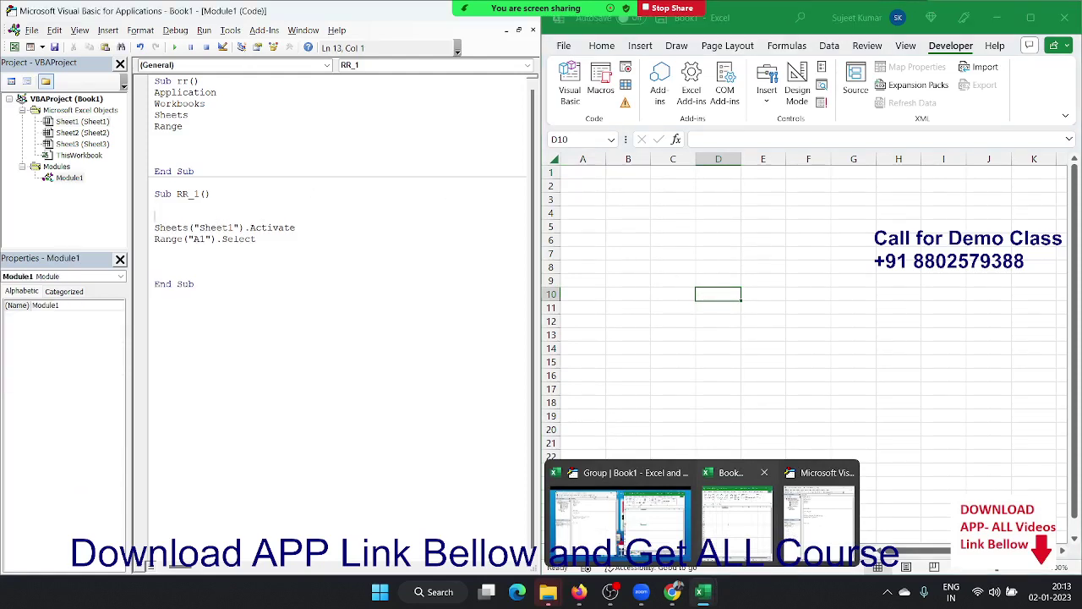
text(wor)
text(kboo)
text(ks()
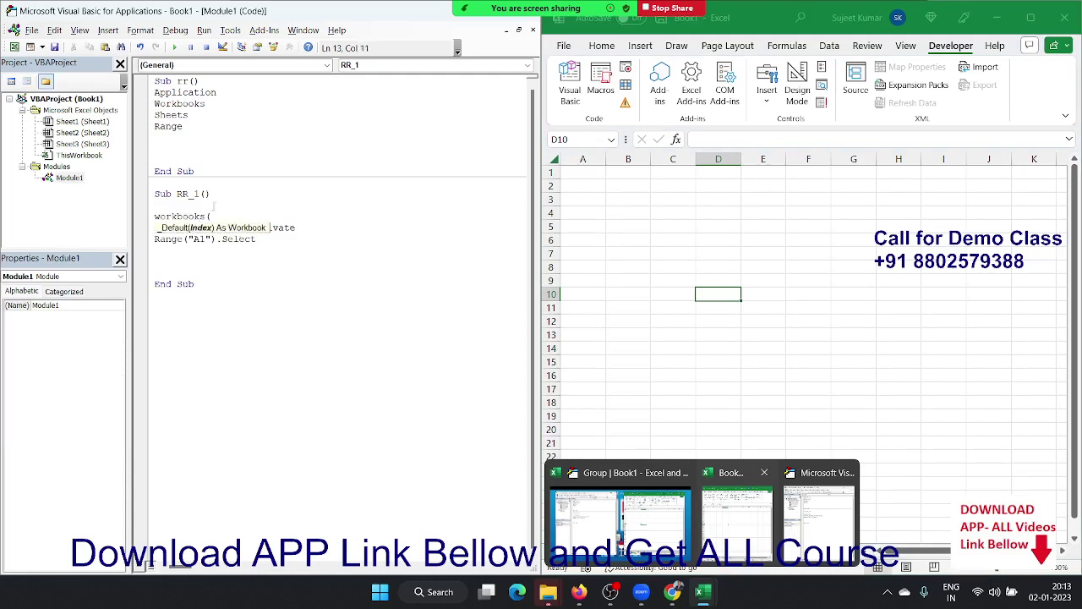
text("Boo)
text(k2.)
text(xlsx)
text("))
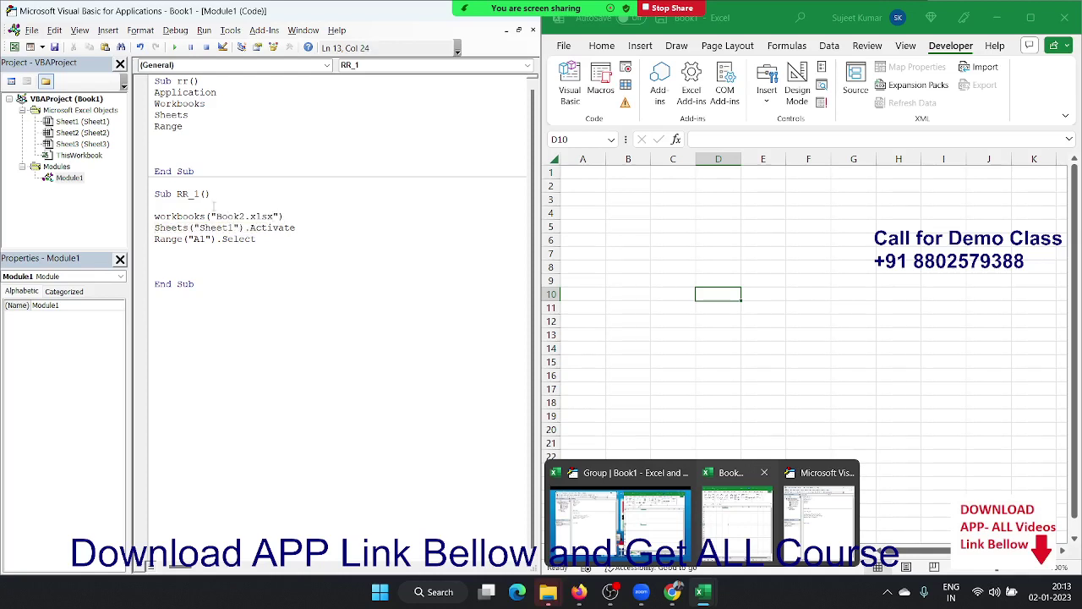
text(.s)
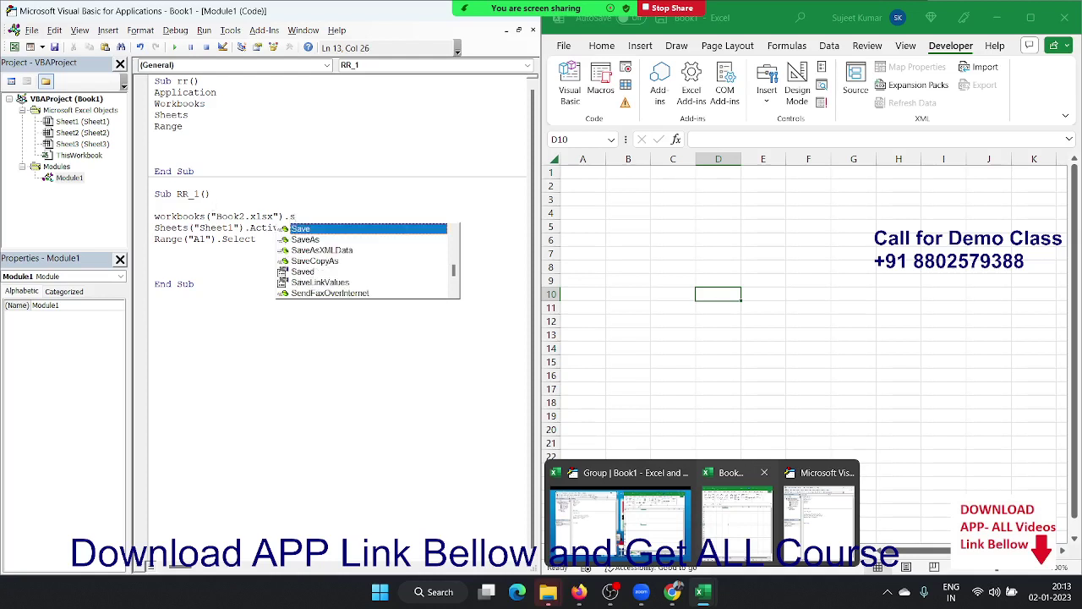
key(BackSpace)
text(a)
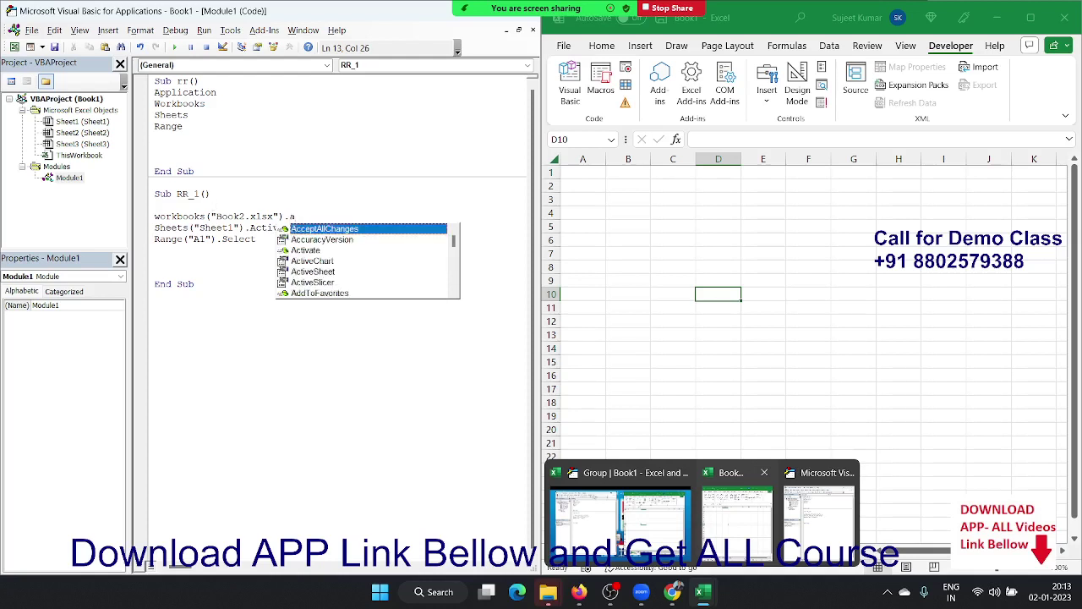
key(Down)
key(Down)
key(Tab)
key(Down)
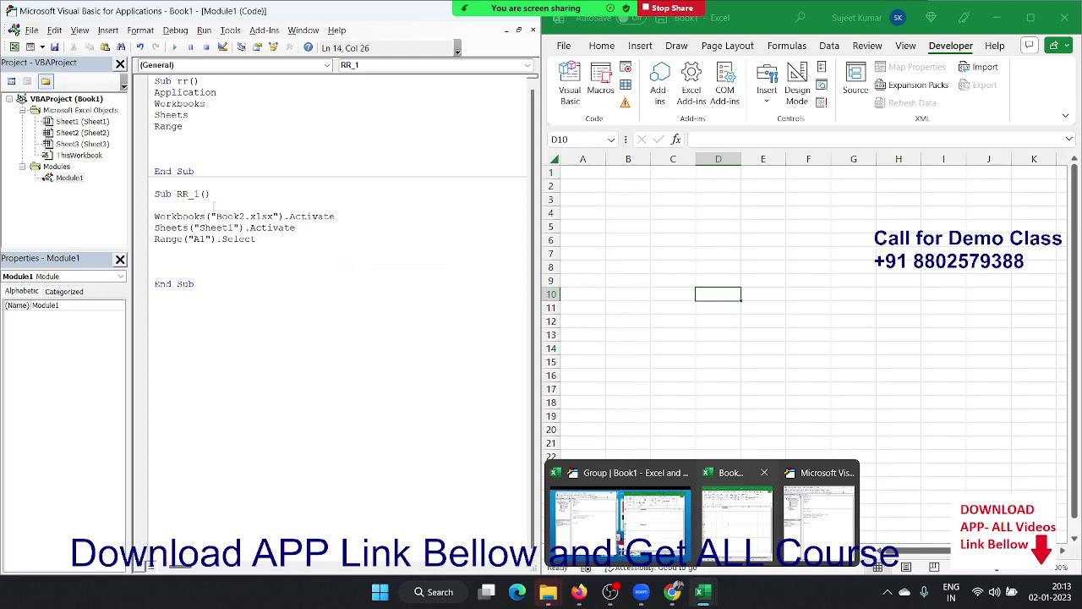
Highlight the Workbooks, Sheets and Range keywords in rr and RR_1.
click(254, 287)
double_click(191, 105)
click(178, 233)
double_click(173, 228)
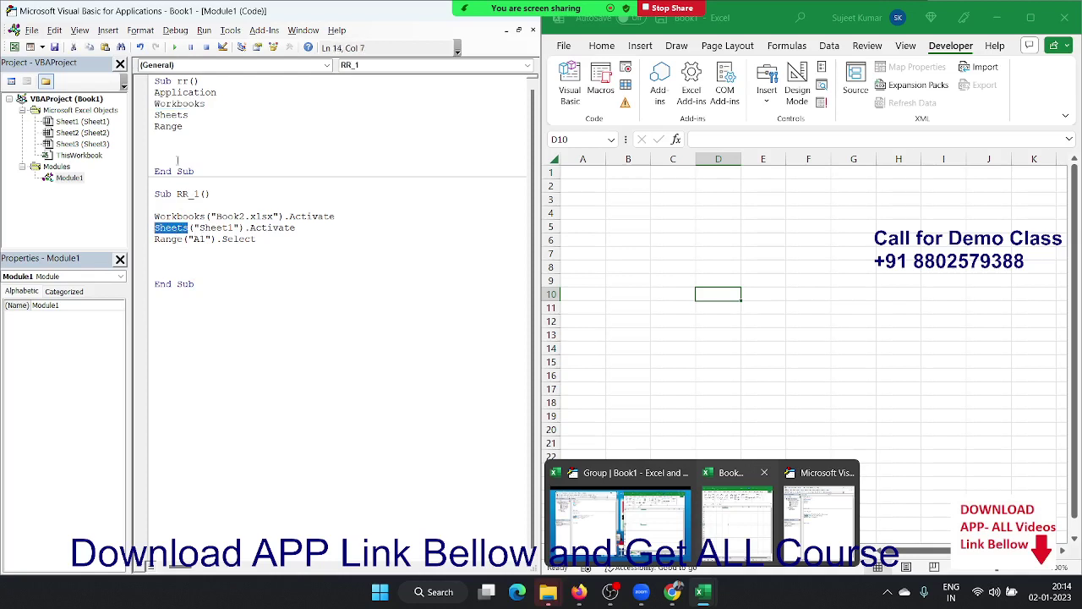
double_click(179, 115)
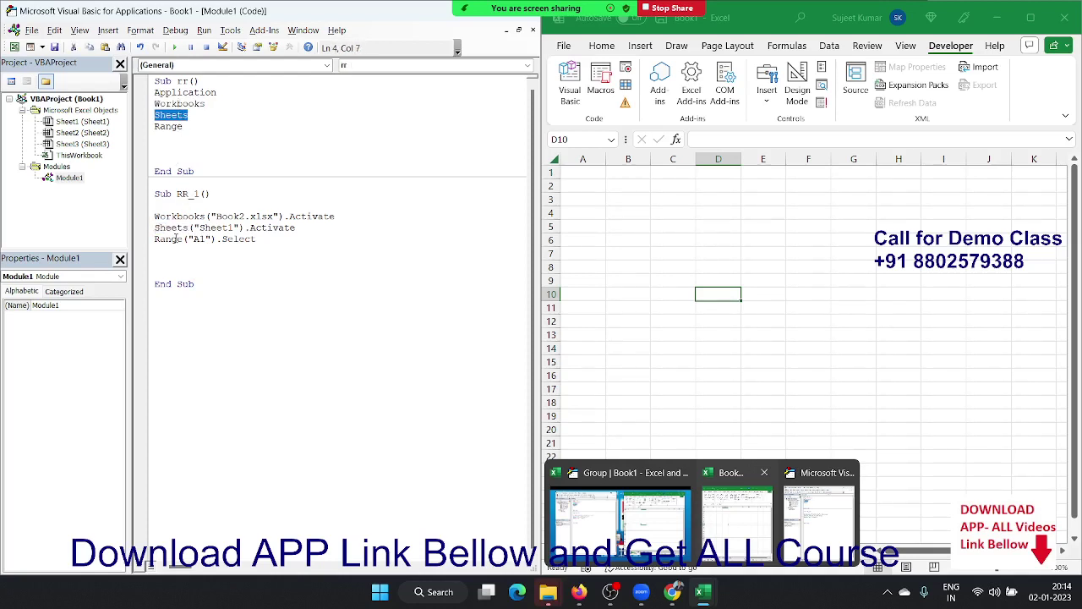
double_click(173, 239)
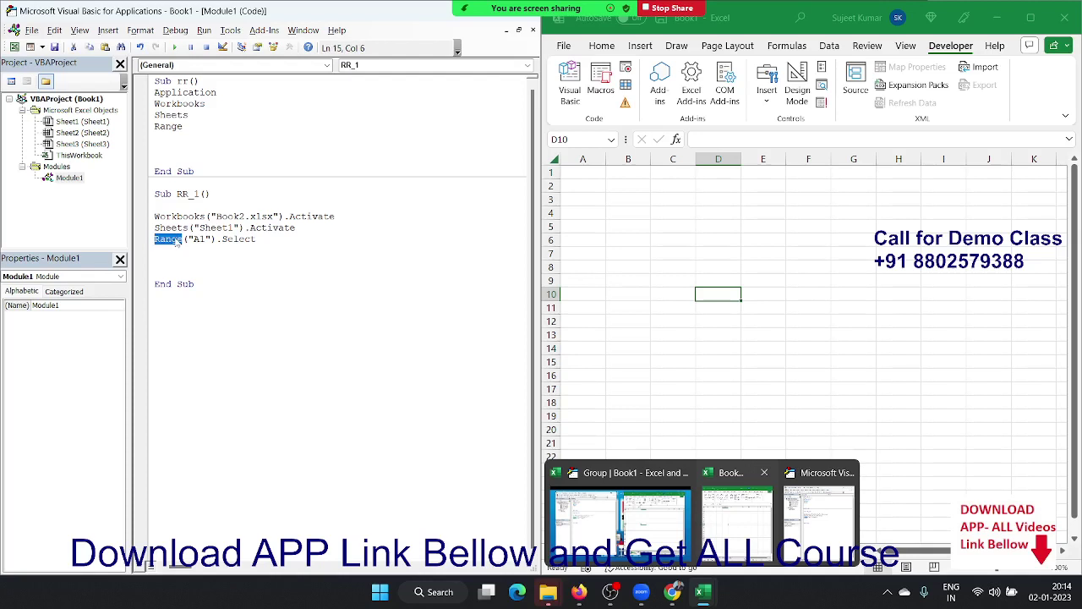
click(736, 253)
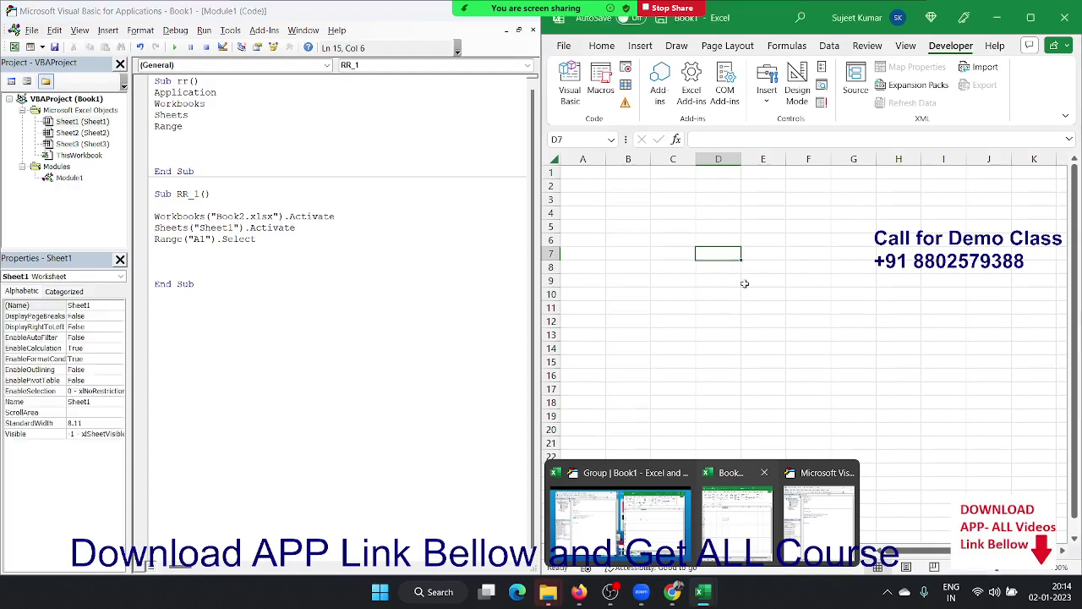
click(699, 376)
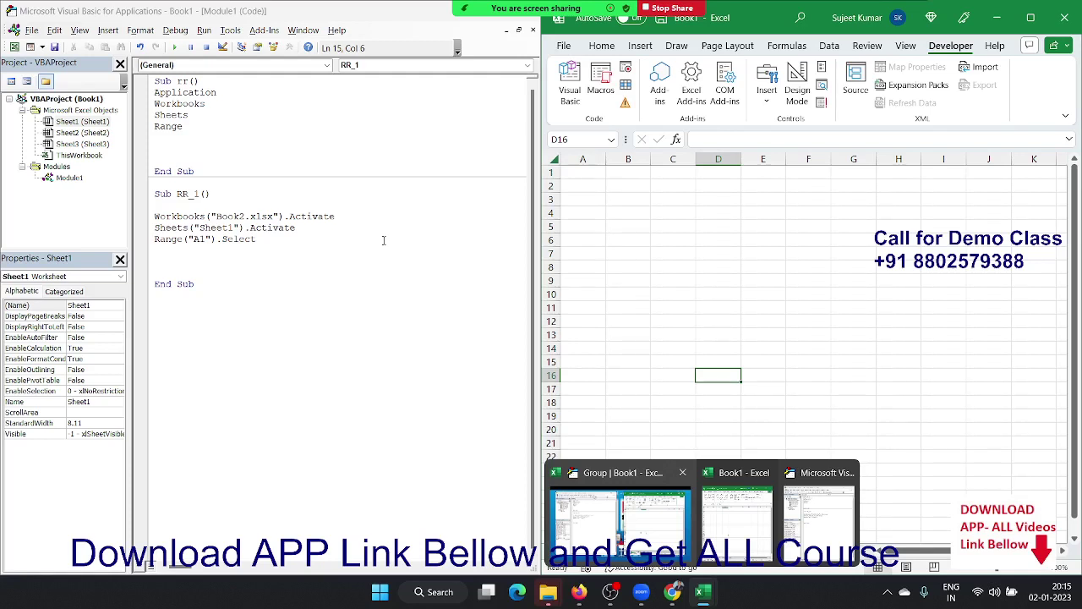
Delete .Select from the Range("A1") line in RR_1.
click(283, 240)
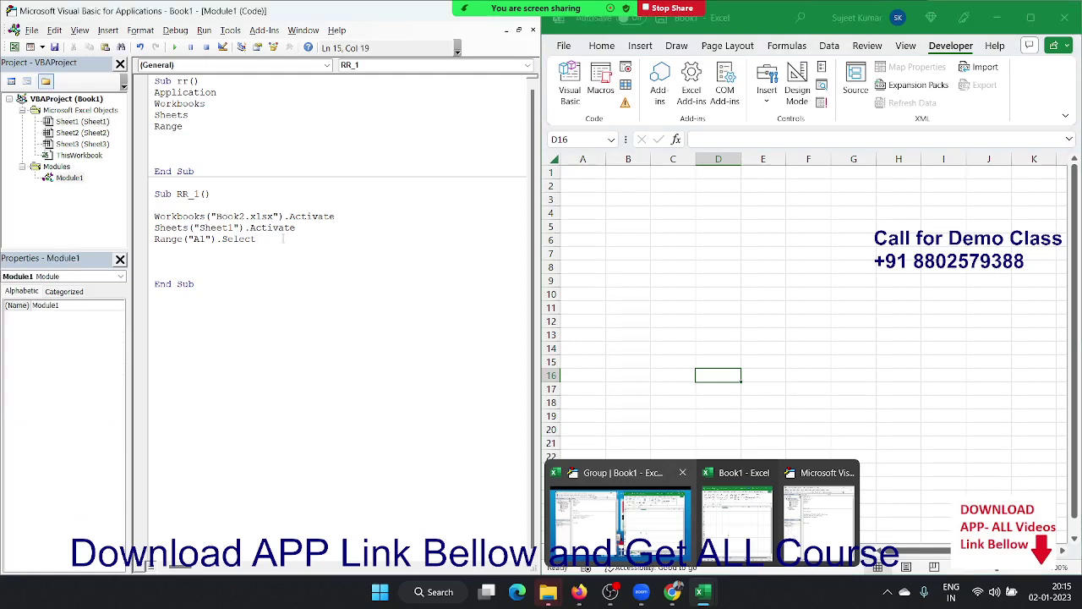
drag(256, 240, 222, 241)
key(BackSpace)
key(BackSpace)
Type a dot to view IntelliSense, browse the Insert menu, then remove the dot.
text(.)
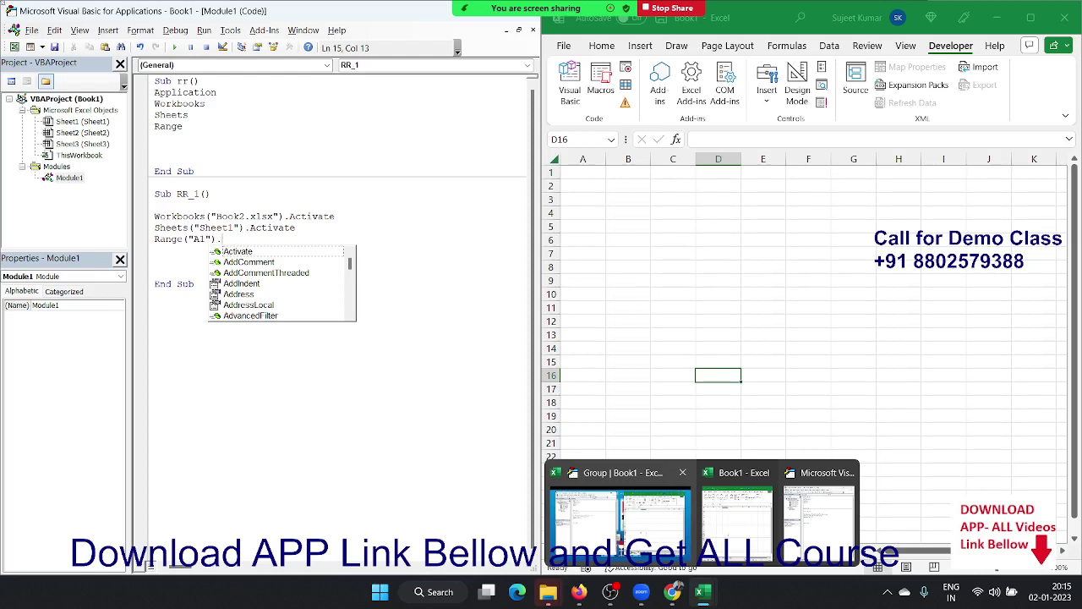
click(97, 32)
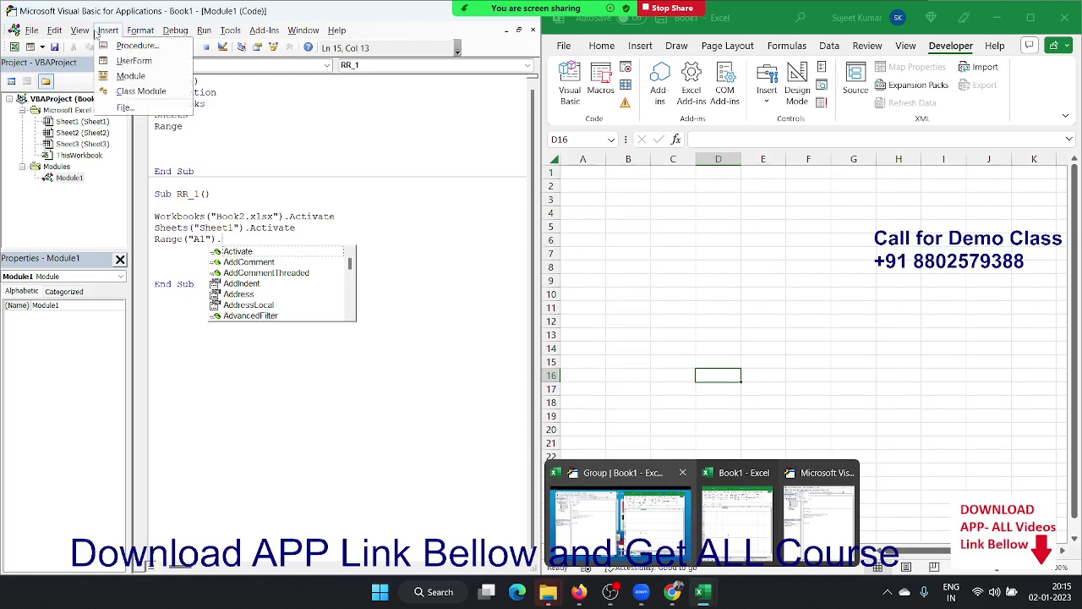
mouse_move(93, 33)
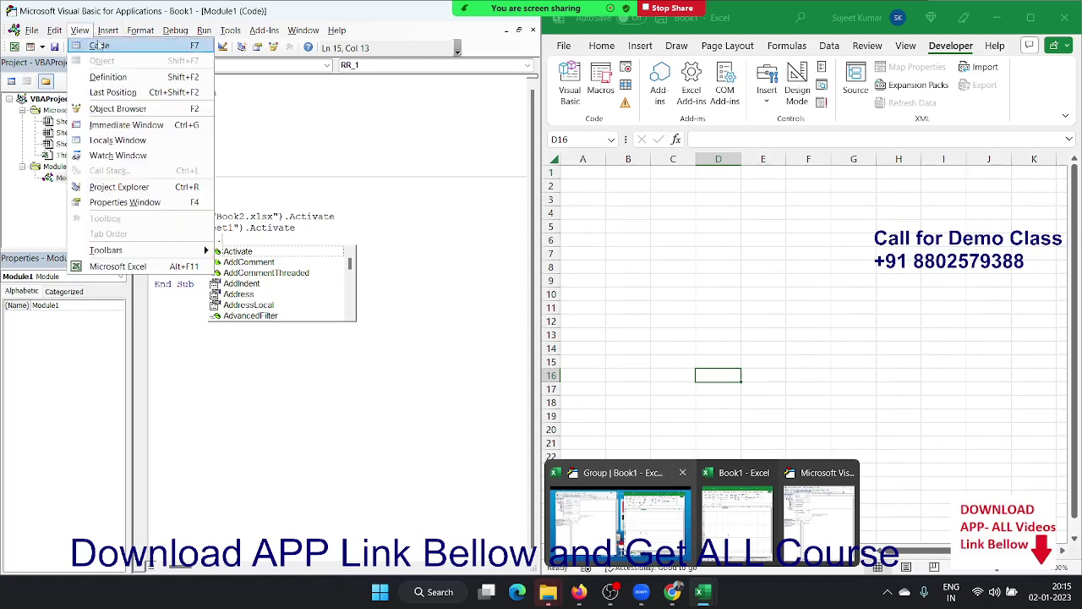
click(100, 46)
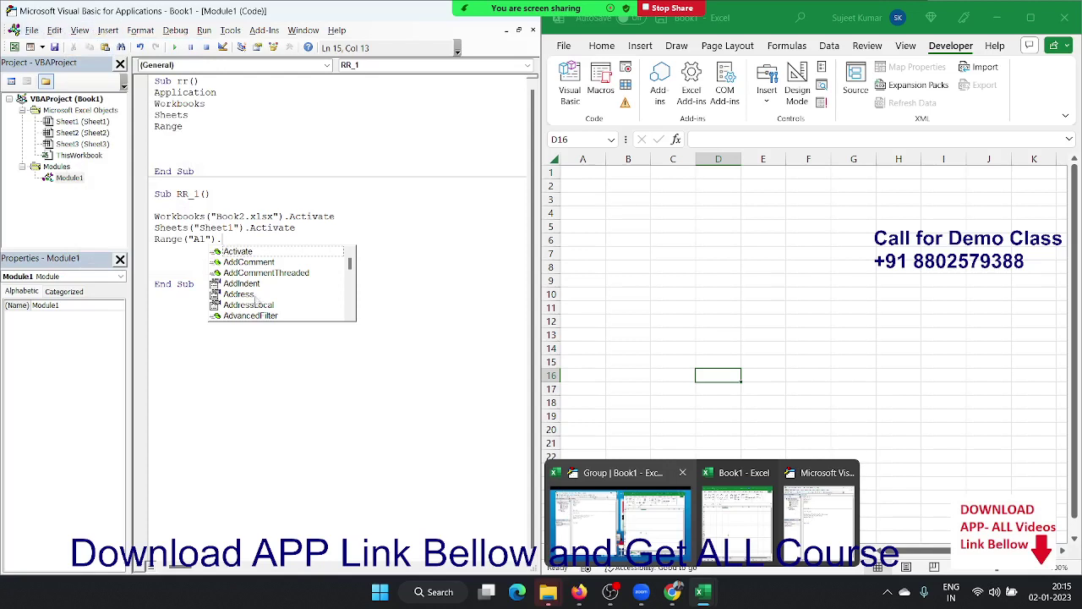
key(BackSpace)
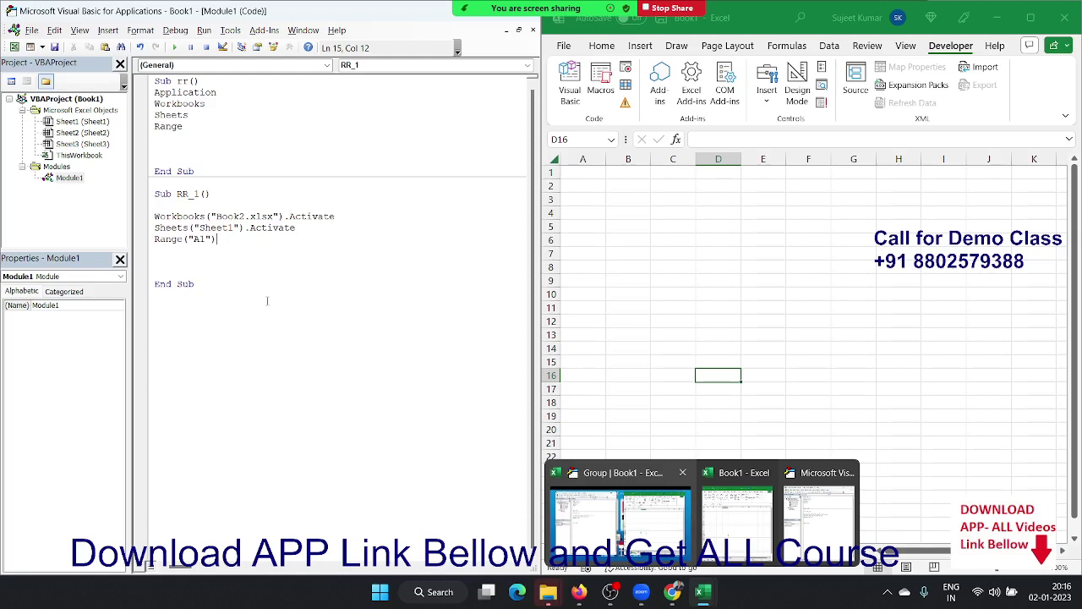
Clear the line and retype it as Range("A1").Select.
key(BackSpace)
key(BackSpace)
key(BackSpace)
key(BackSpace)
key(BackSpace)
key(BackSpace)
key(BackSpace)
key(BackSpace)
key(BackSpace)
key(BackSpace)
key(BackSpace)
key(Return)
text(cell)
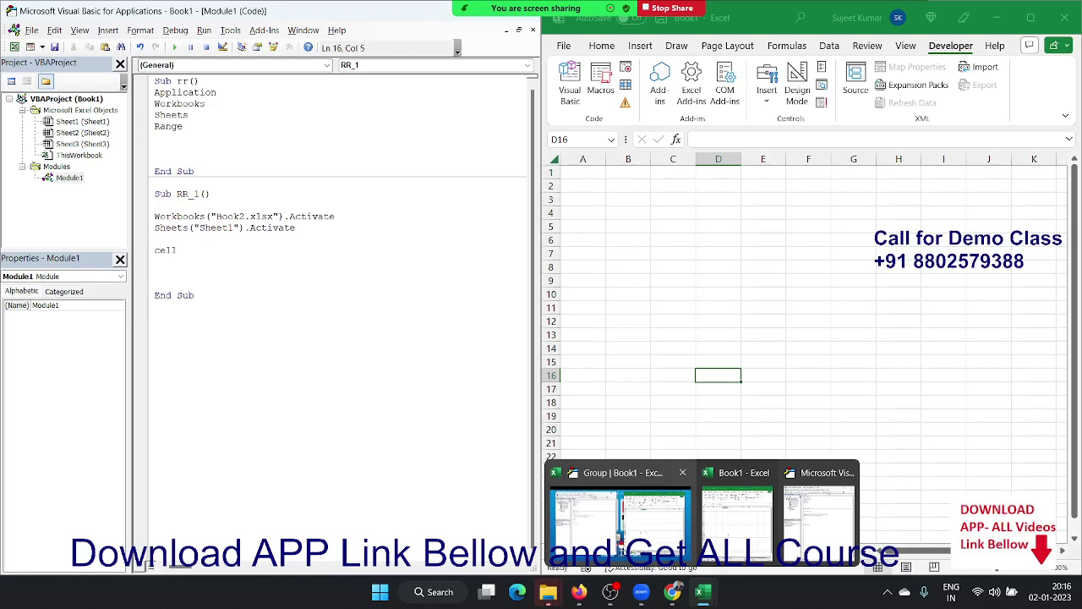
key(BackSpace)
key(BackSpace)
key(BackSpace)
key(BackSpace)
text(c)
text(e)
key(BackSpace)
key(BackSpace)
key(BackSpace)
text(Ra)
text(nge("A1")
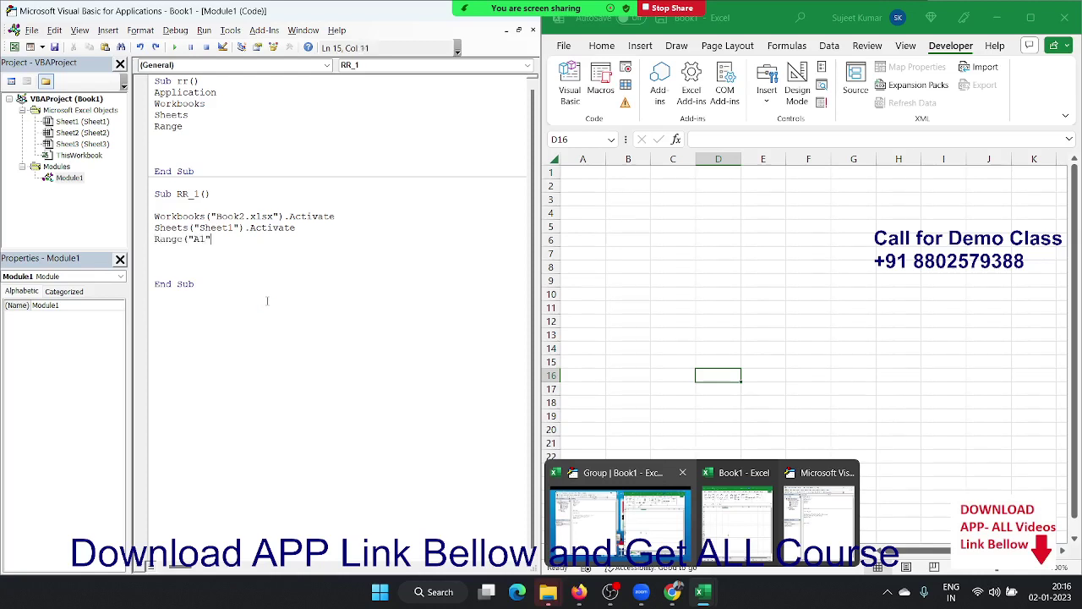
text().Select)
Start an unfinished cells(1,1). line below and open the Immediate window with Ctrl+G.
key(End)
key(Return)
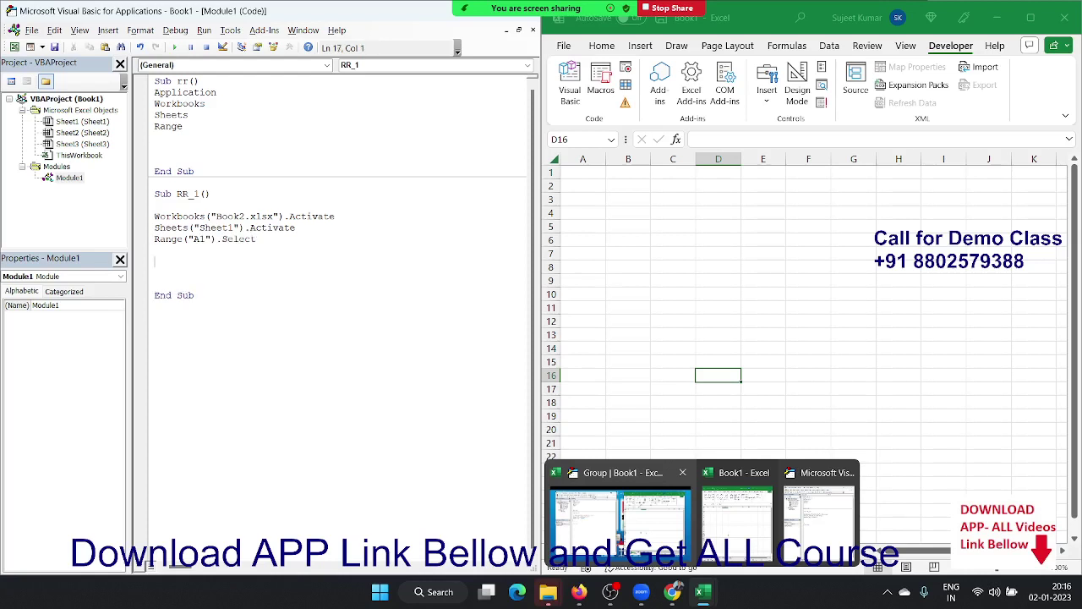
key(Return)
text(cel)
text(ls()
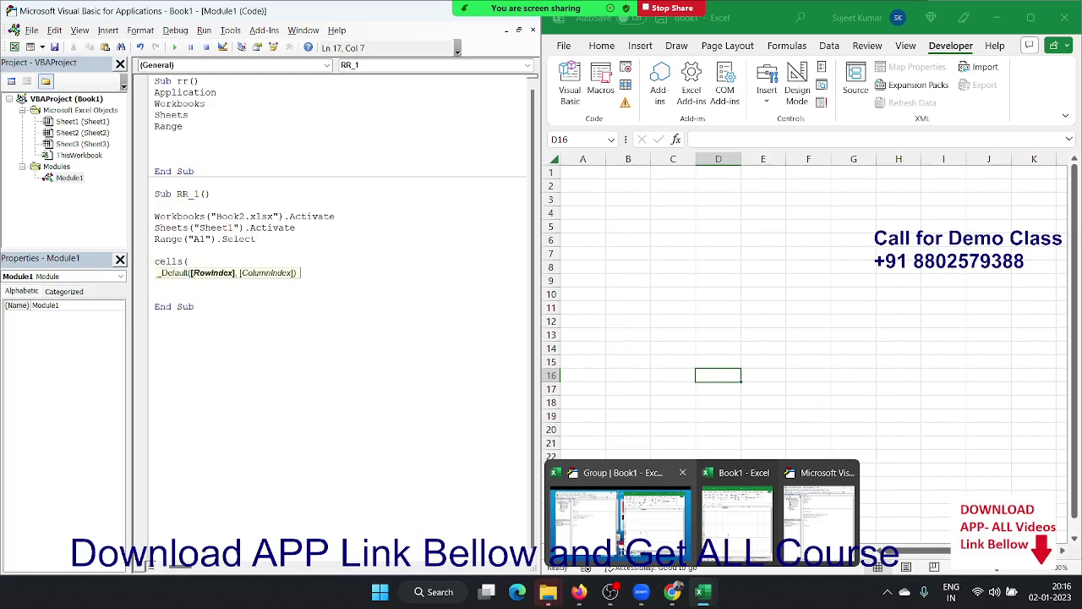
text(1,1)
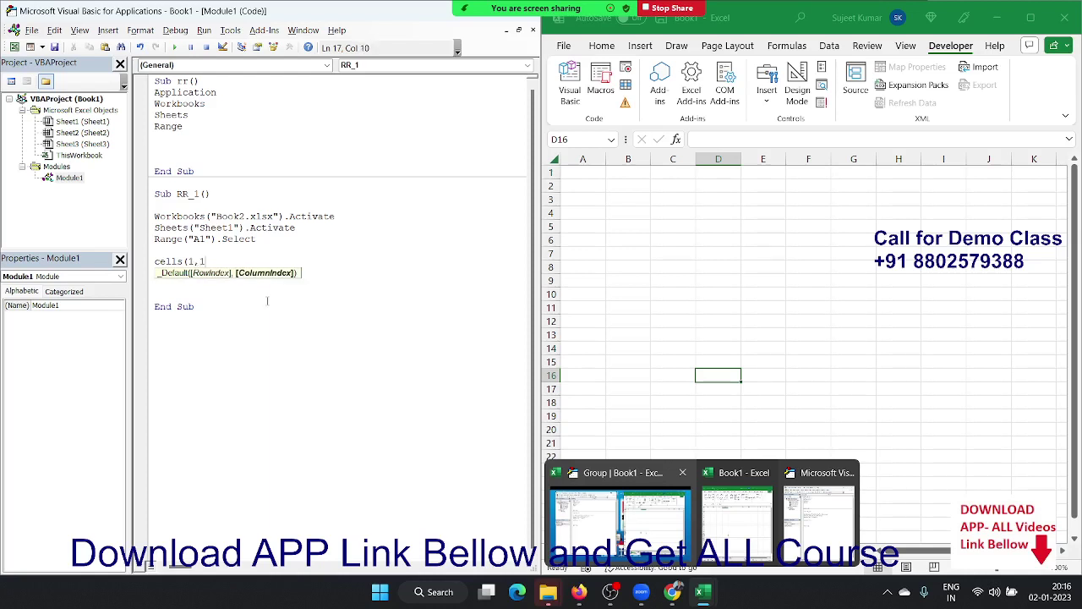
text().se)
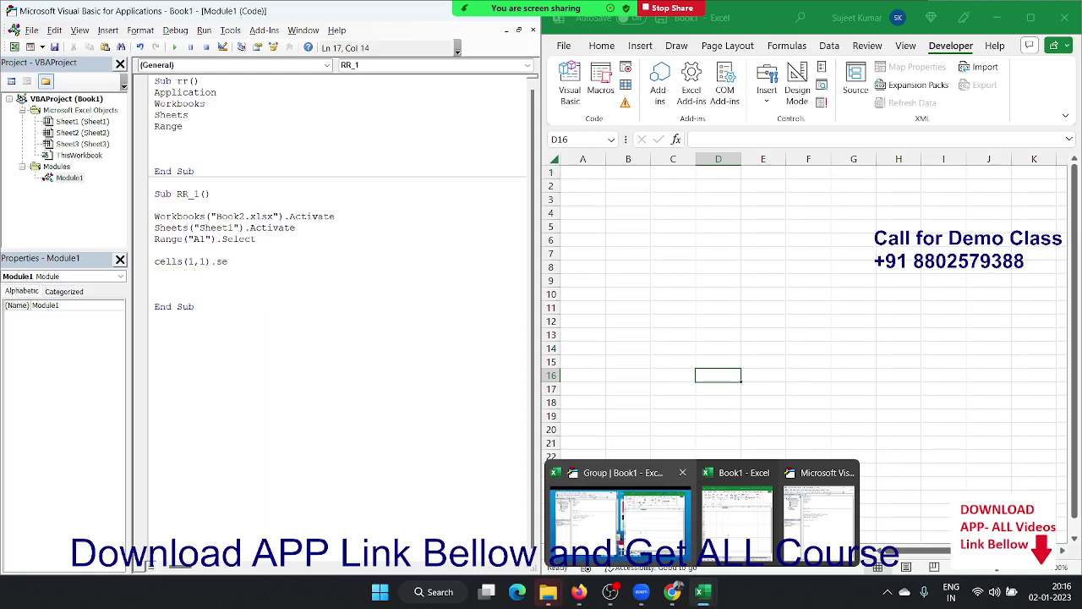
text(lec)
key(BackSpace)
key(BackSpace)
key(BackSpace)
key(BackSpace)
key(BackSpace)
key(BackSpace)
key(BackSpace)
text())
key(ctrl+g)
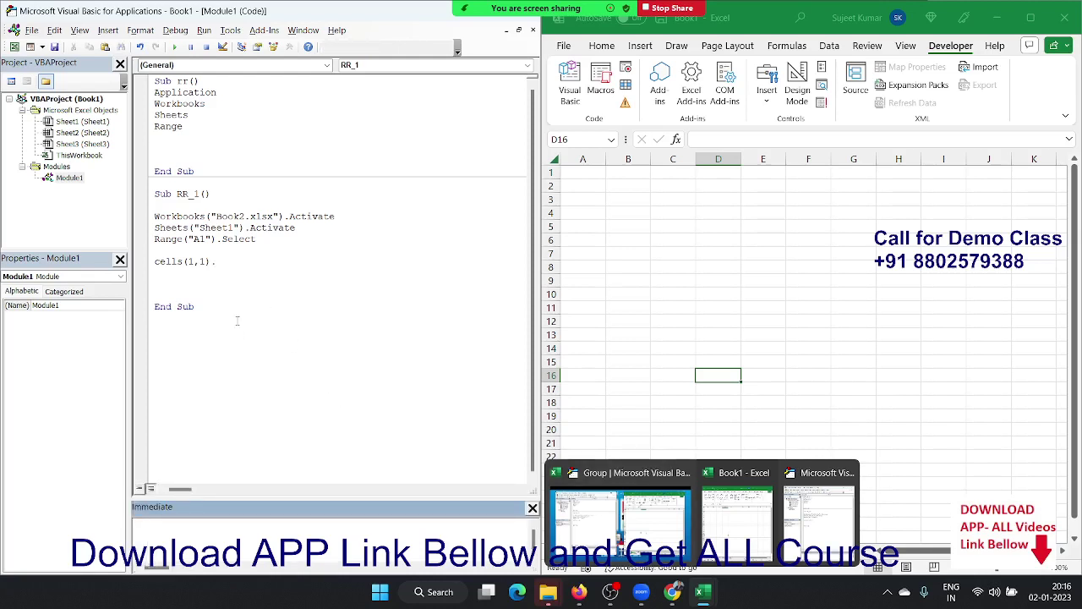
Finish the Cells(1, 1).Select line in RR_1.
click(532, 507)
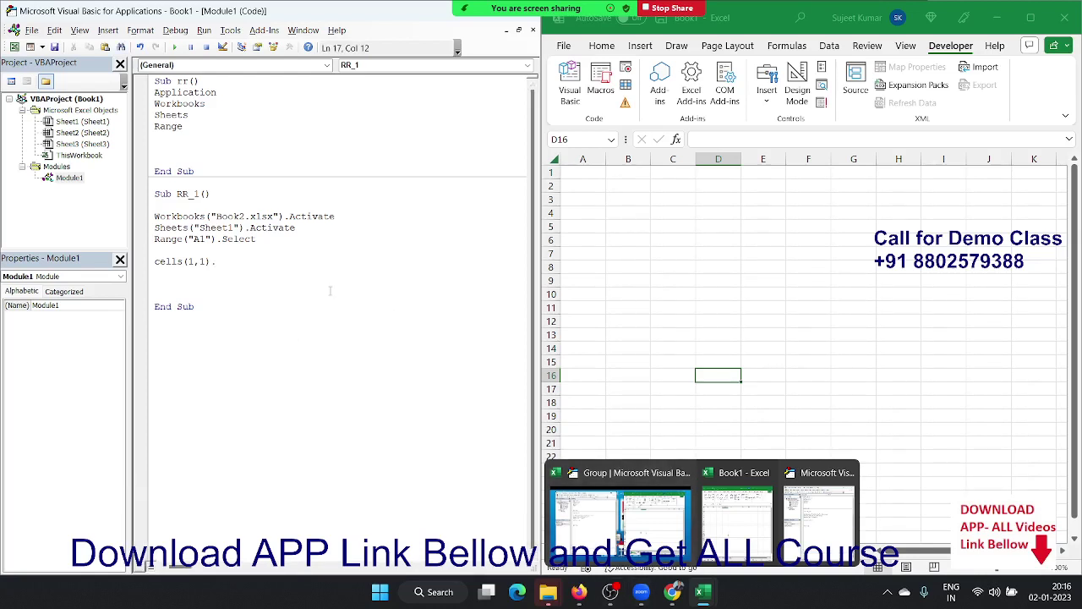
text(select)
key(Return)
Remove the blank line under Cells(1, 1).Select and write Selection on the following line.
double_click(198, 239)
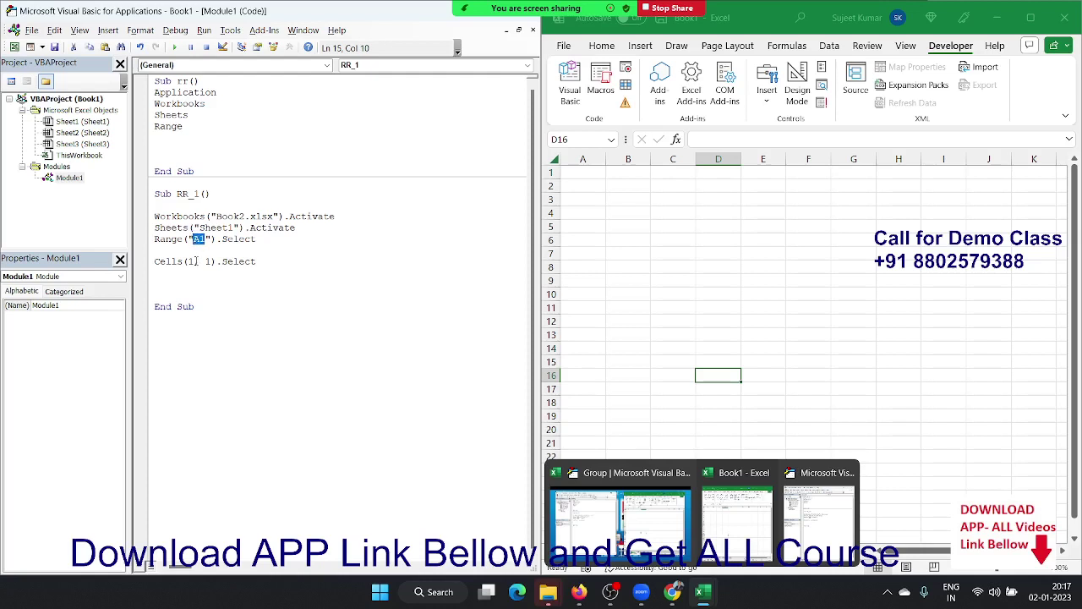
click(195, 261)
click(210, 262)
click(149, 227)
drag(149, 227, 156, 216)
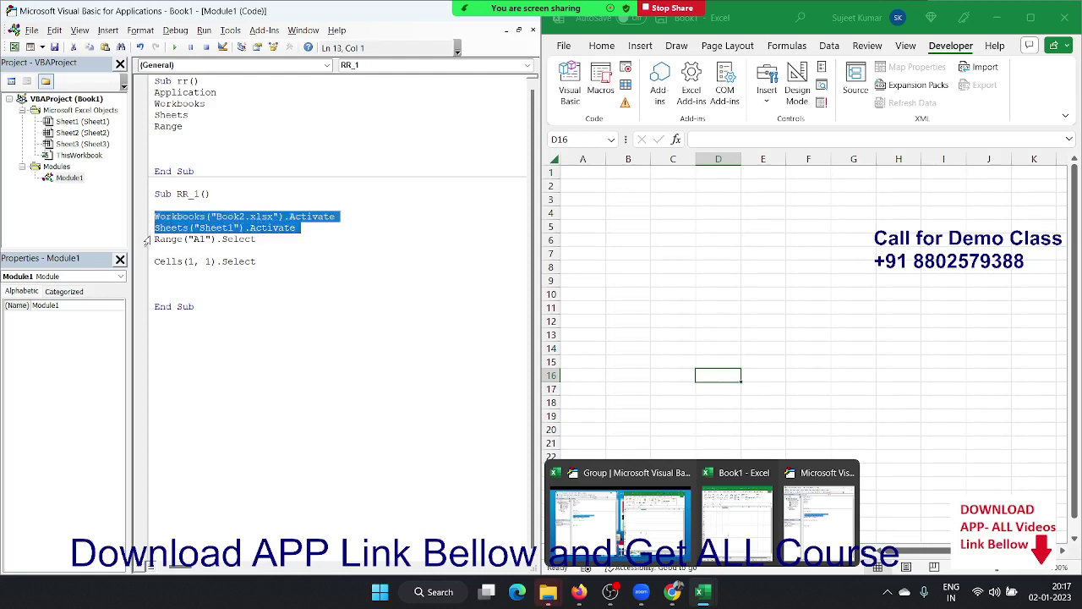
click(162, 252)
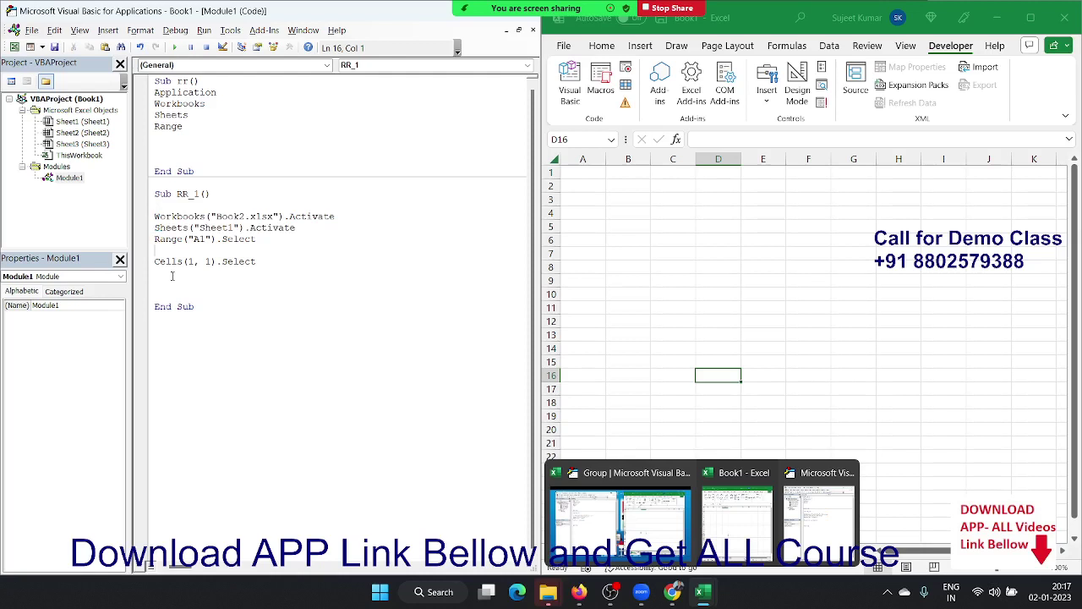
key(Delete)
key(Down)
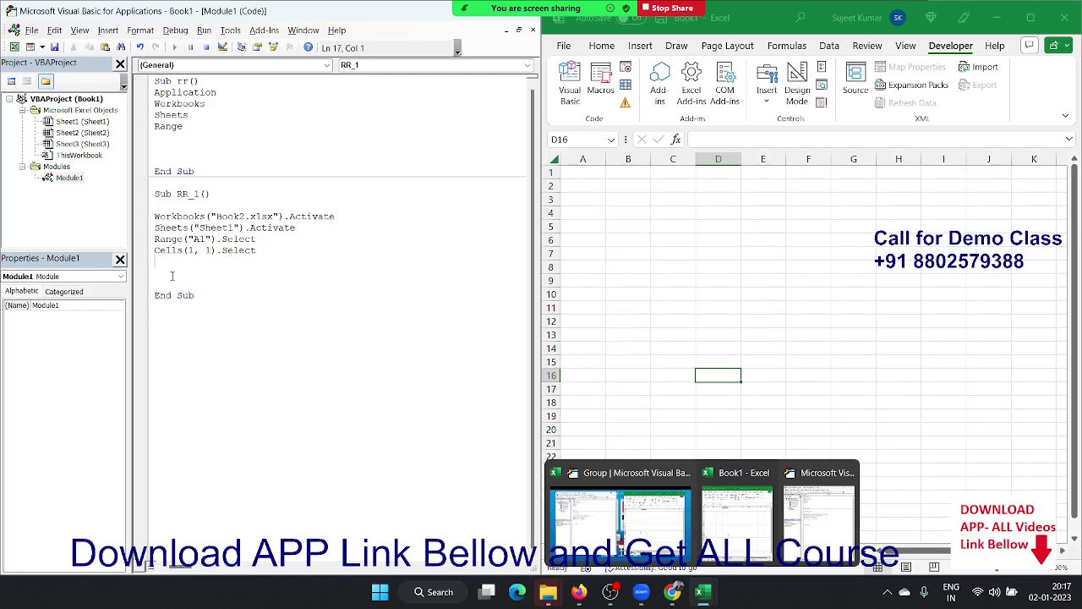
text(selecti)
text(on)
Select C2:G9, then replace a partial range("C2"). entry with ActiveCell under Selection.
drag(654, 183, 847, 289)
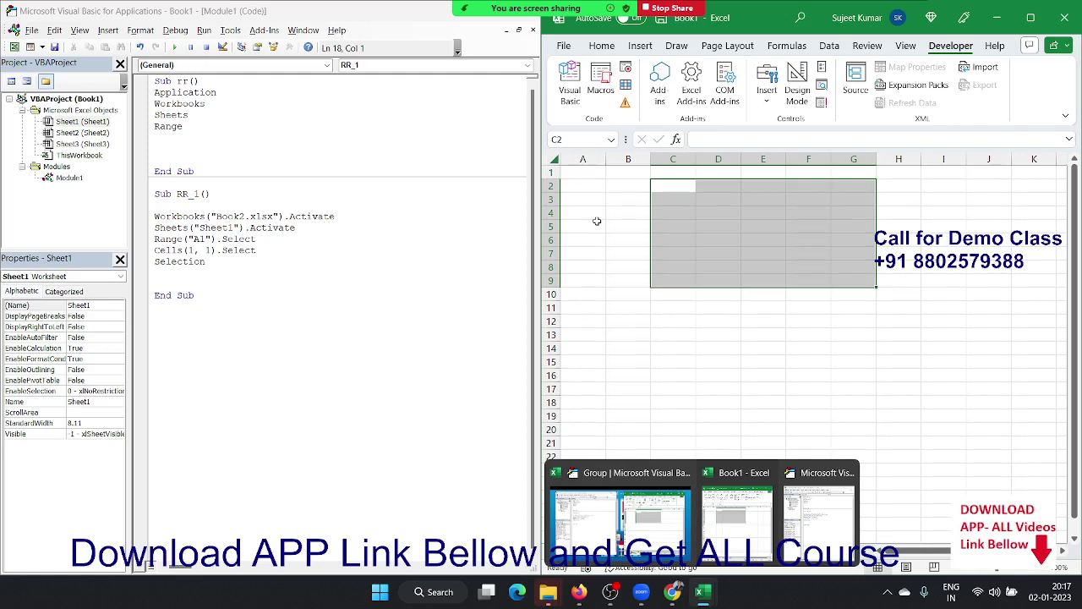
key(ctrl)
key(ctrl)
click(216, 272)
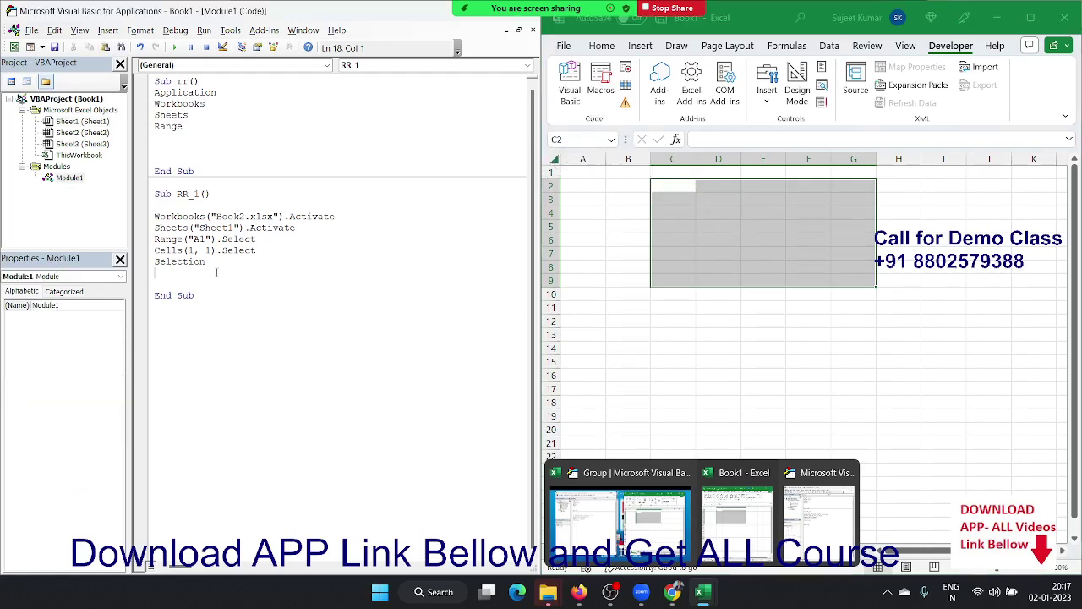
text(ran)
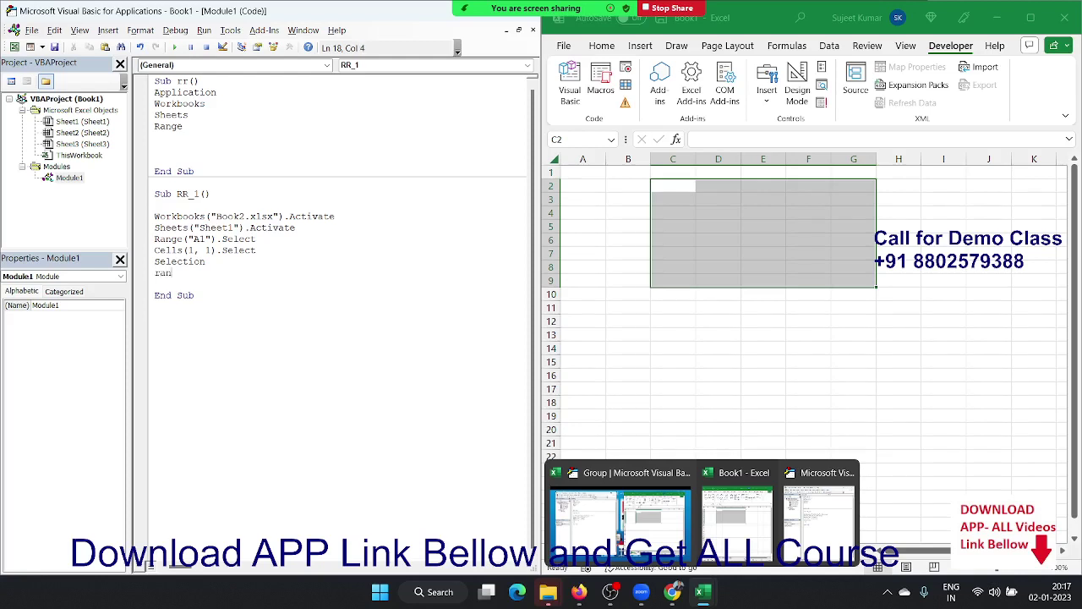
text(ge(")
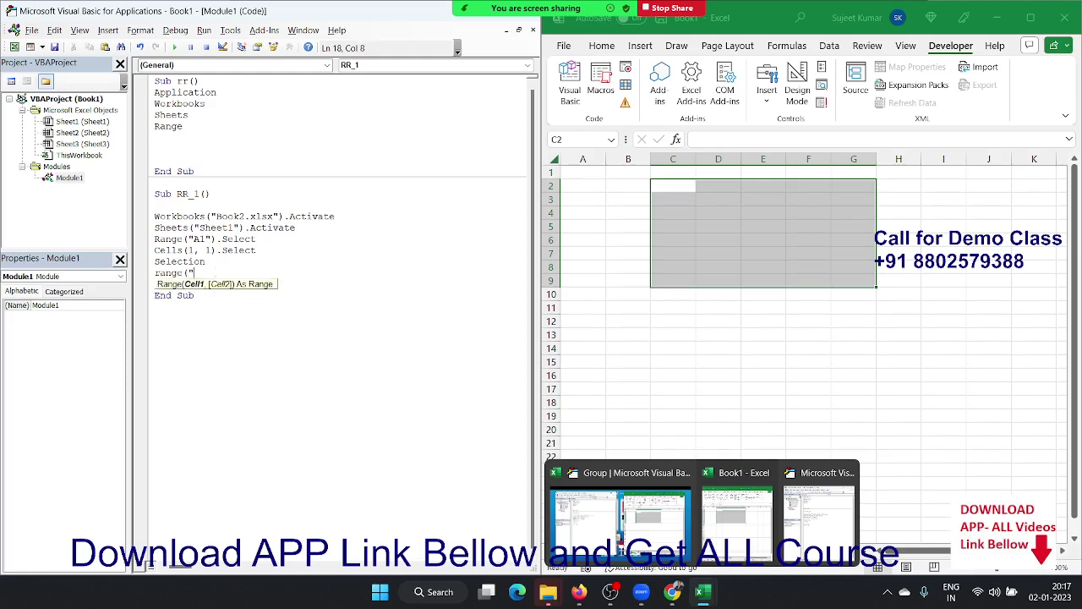
text(C2")
text().)
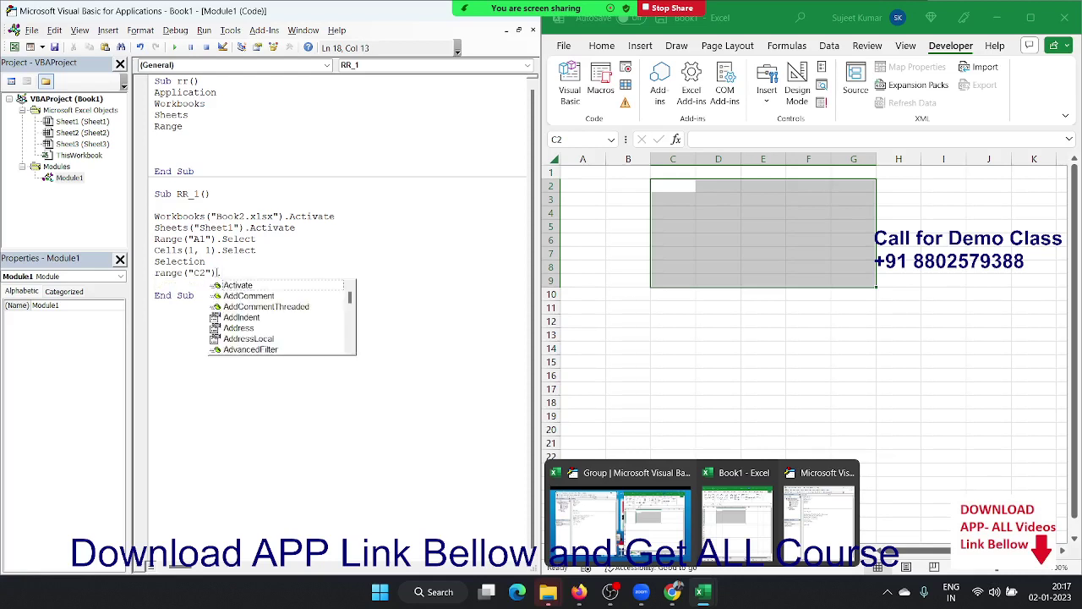
key(BackSpace)
key(BackSpace)
key(BackSpace)
key(BackSpace)
key(BackSpace)
key(BackSpace)
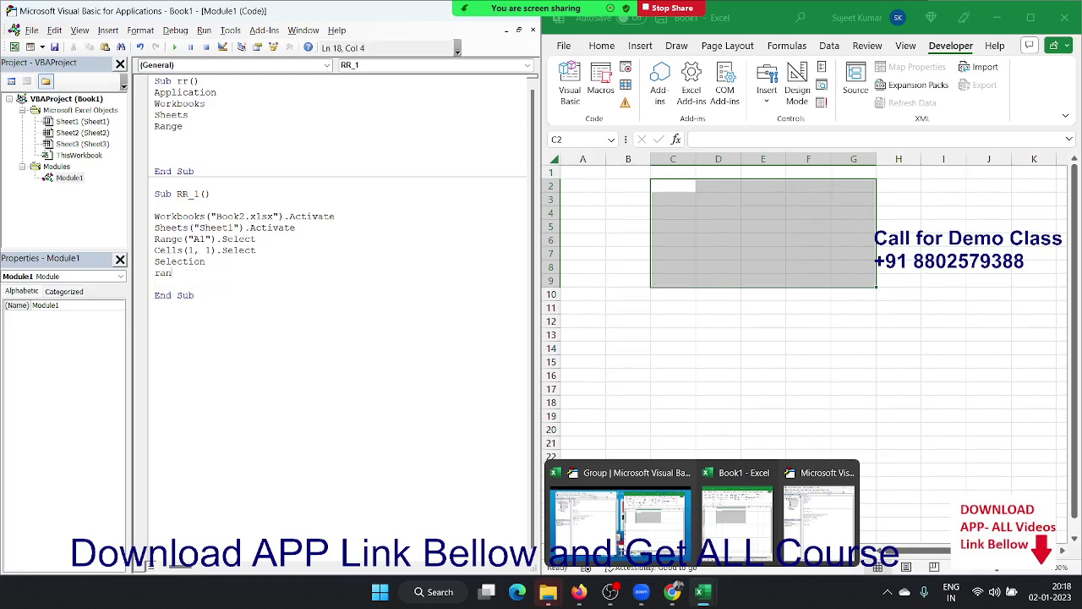
key(BackSpace)
key(BackSpace)
key(BackSpace)
text(act)
text(ivecell)
key(Return)
key(Return)
key(Return)
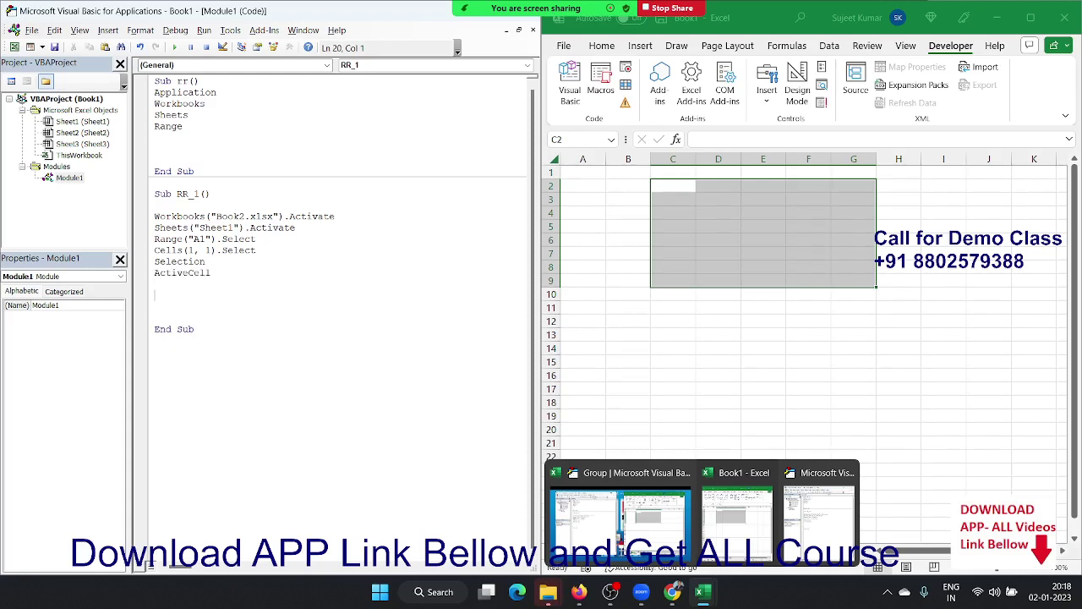
key(Up)
key(Up)
key(Up)
key(shift+Up)
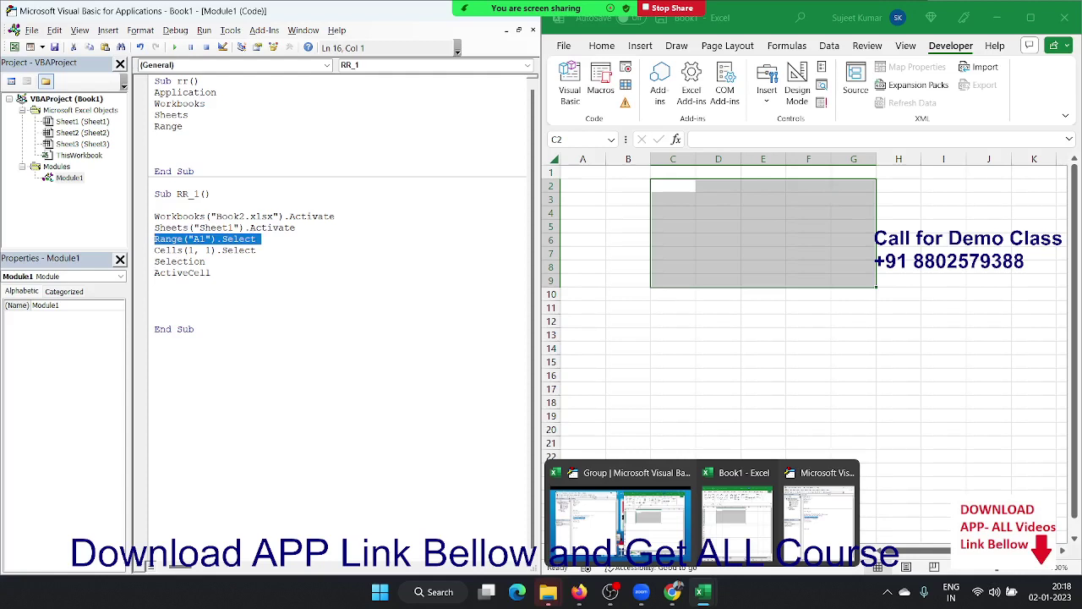
key(Down)
key(Down)
key(shift+Up)
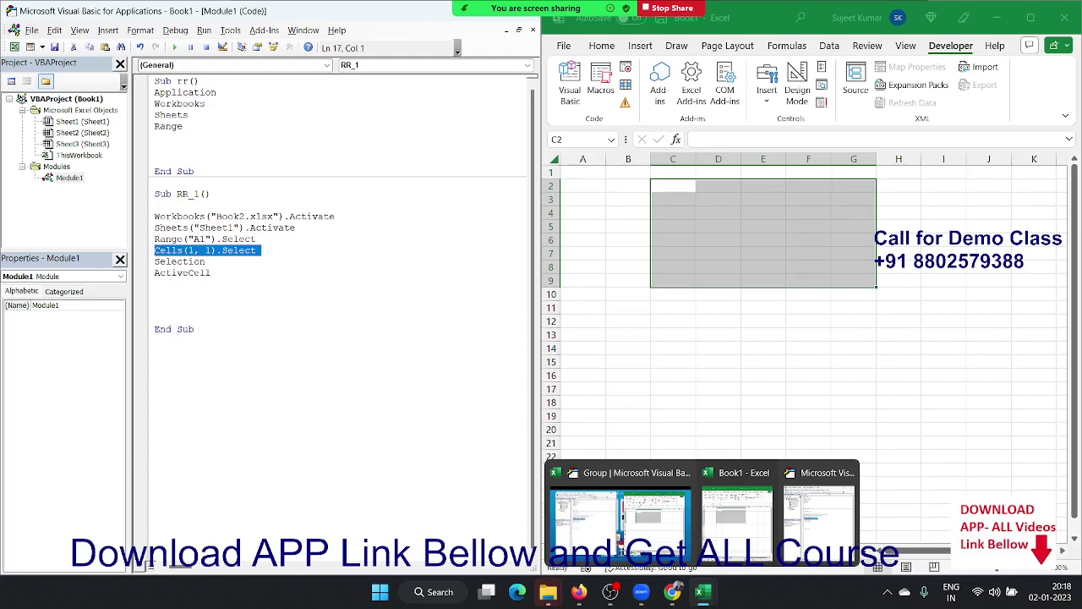
key(Down)
key(Down)
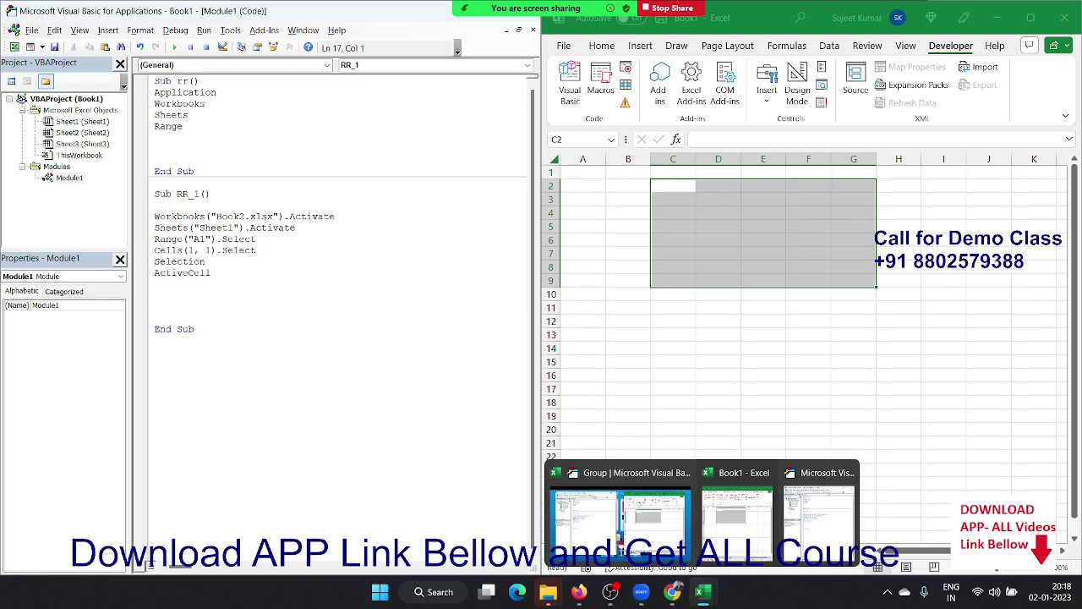
key(shift+Up)
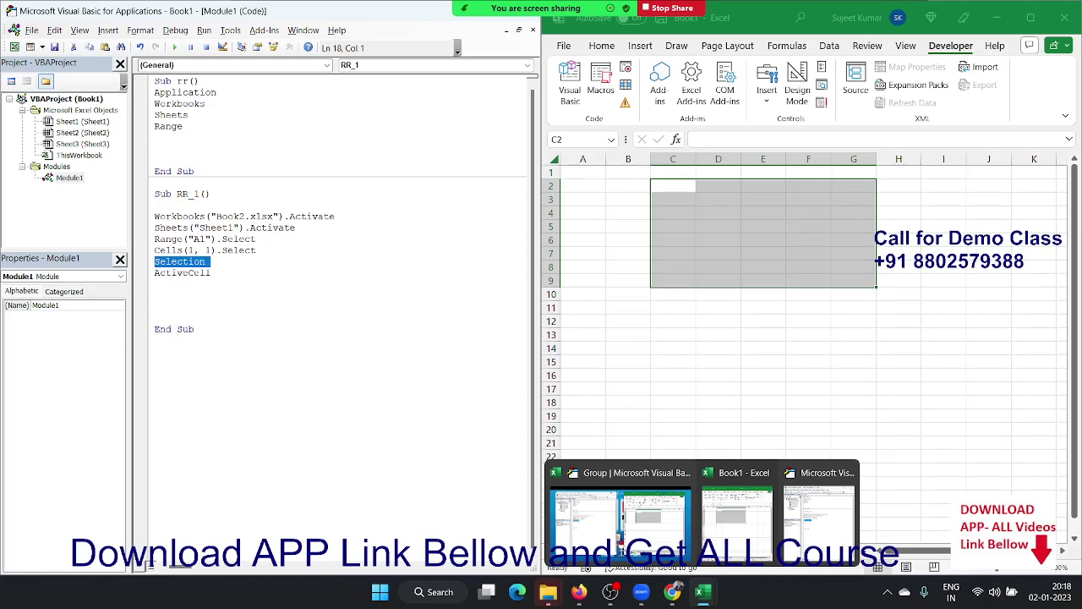
key(Down)
key(Down)
key(shift+Up)
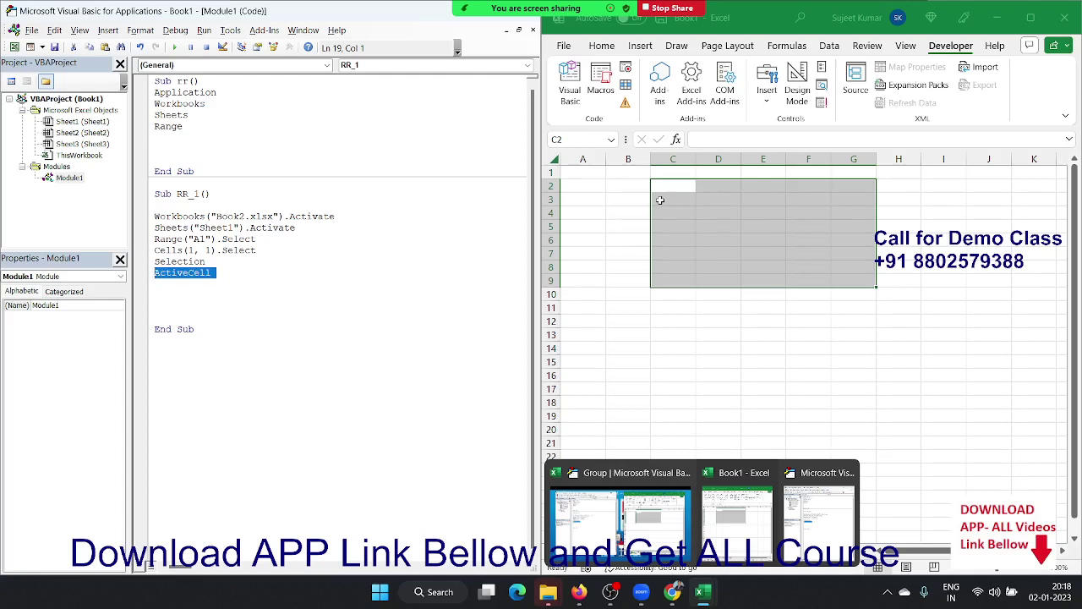
key(Up)
key(Up)
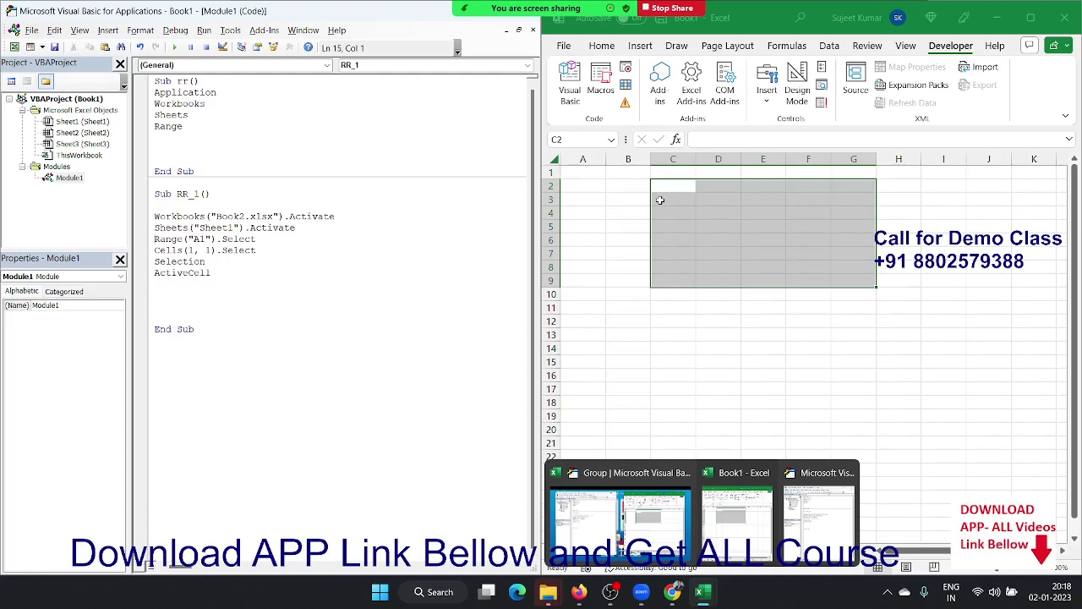
click(712, 598)
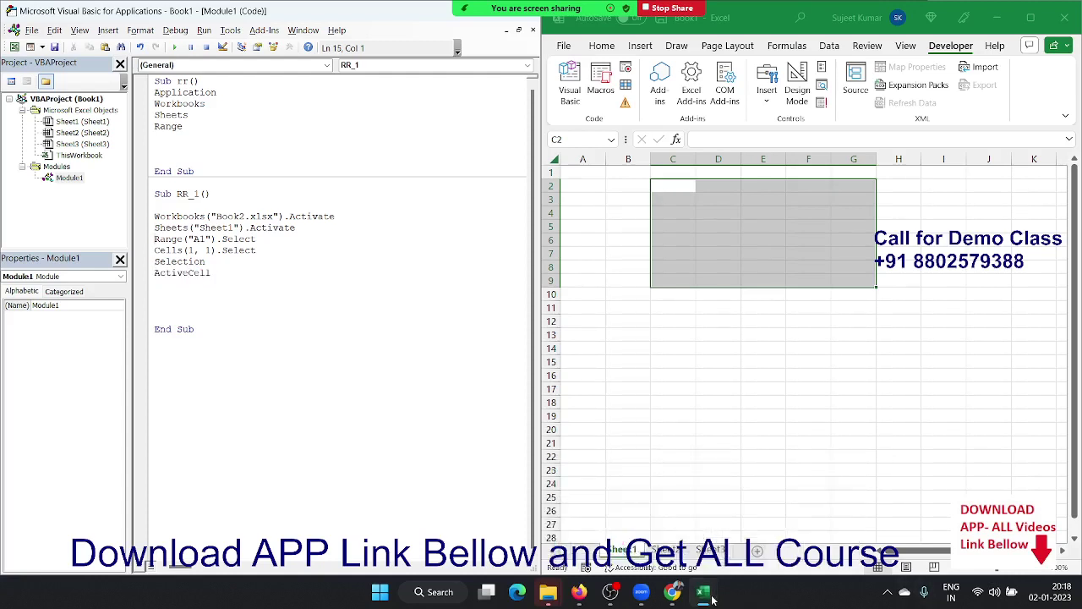
mouse_move(711, 596)
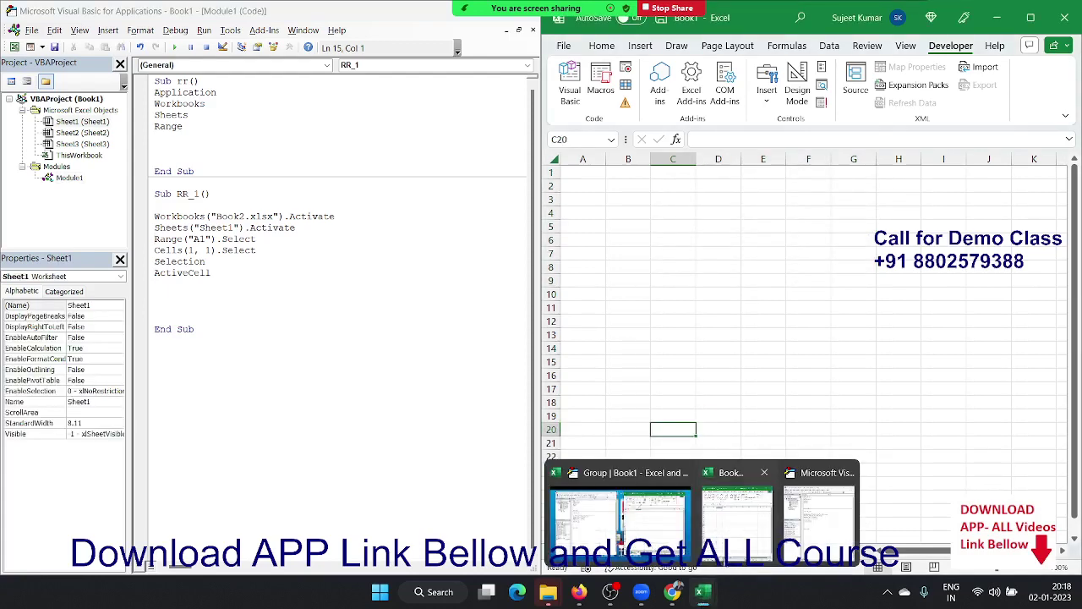
Delete the extra blank lines after ActiveCell, undo the damage to End Sub, and add space below RR_1.
click(281, 347)
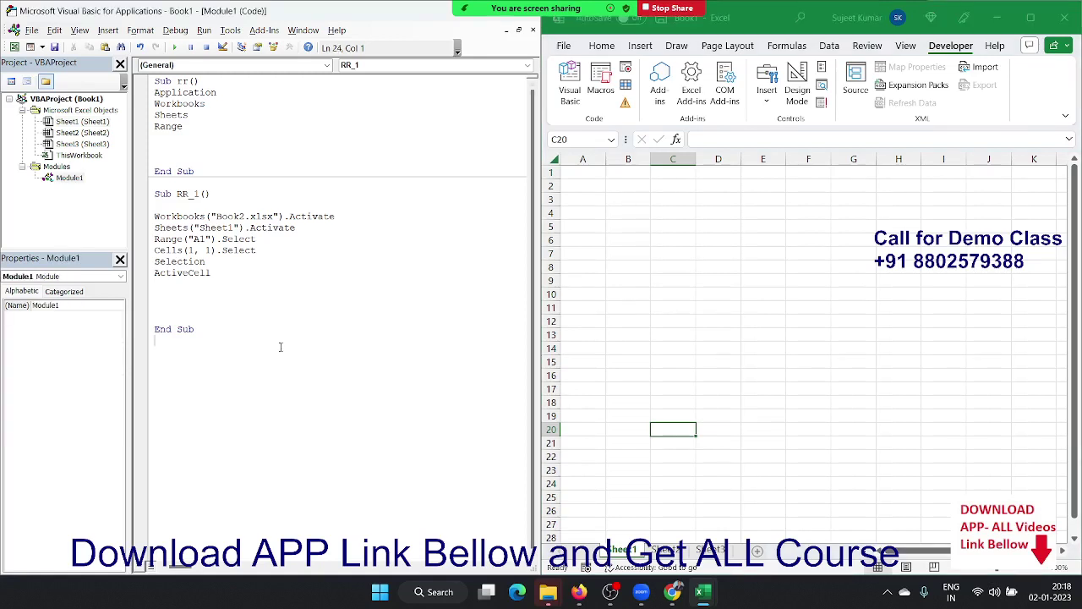
click(201, 288)
key(Delete)
key(Delete)
key(Delete)
key(Return)
key(Return)
key(Delete)
key(Delete)
key(Delete)
key(ctrl+z)
key(ctrl+z)
key(Return)
key(Return)
key(Return)
Declare Sub rr_3() and give it the line Range("A1").Value = "Name".
text(sub r)
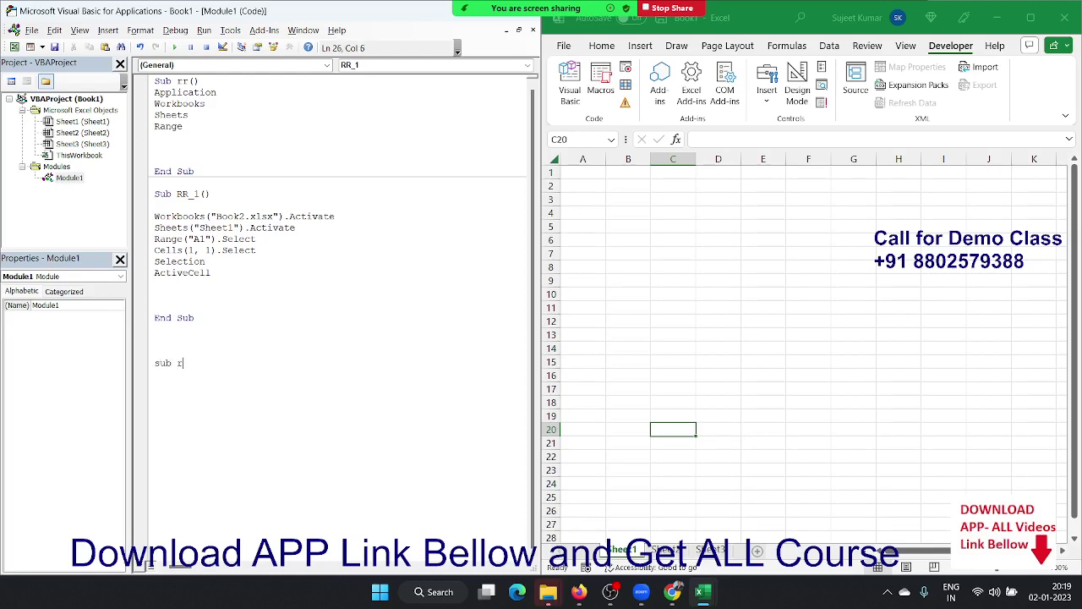
text(r_3)
text(())
key(Return)
key(Return)
key(Return)
key(Return)
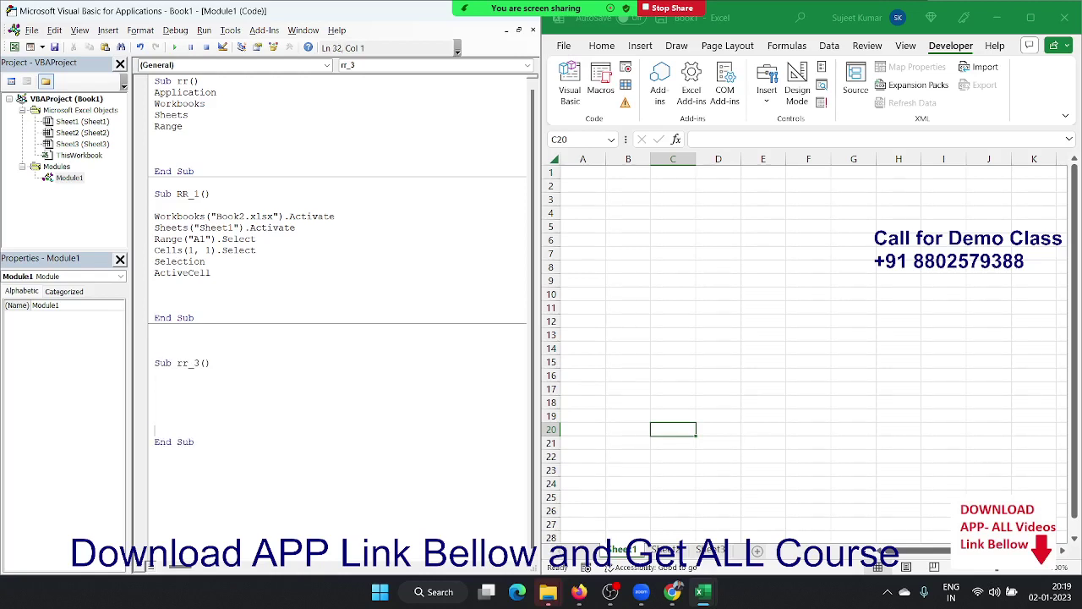
click(155, 385)
text(range)
text(("A1)
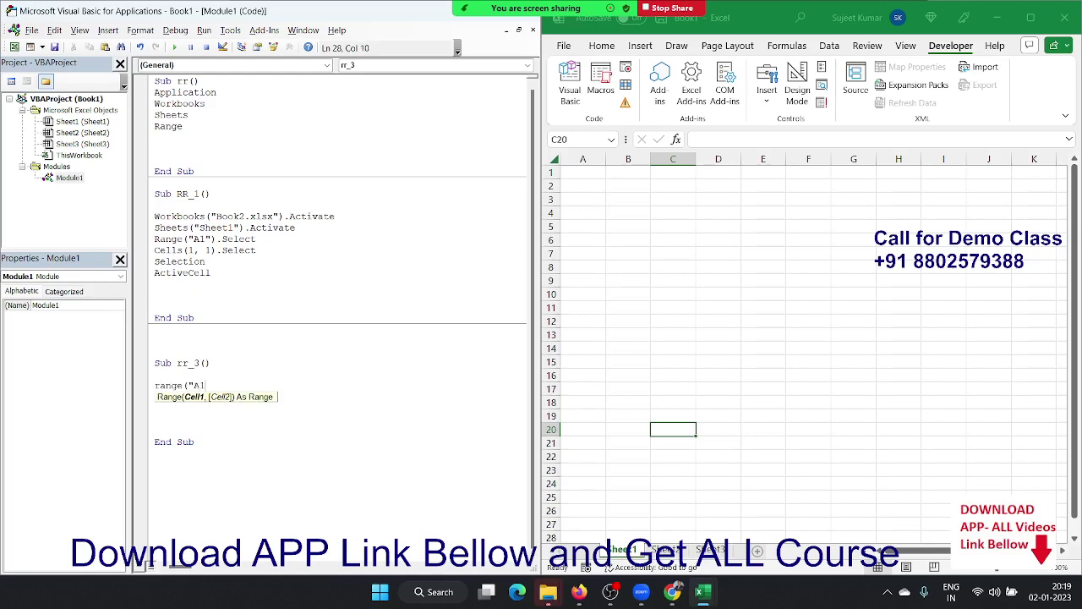
text(").)
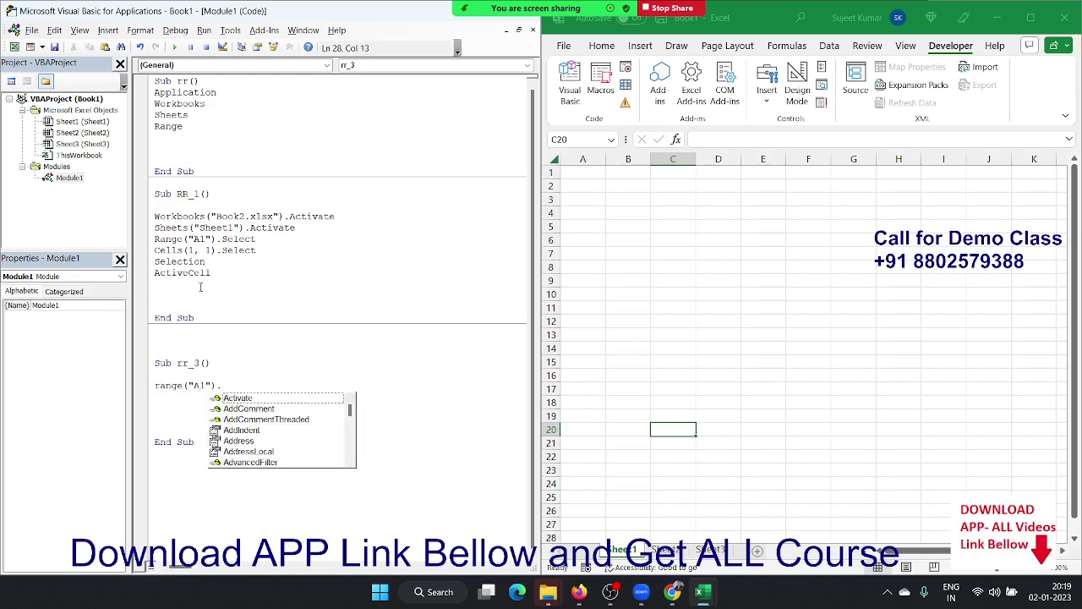
text(name)
key(Tab)
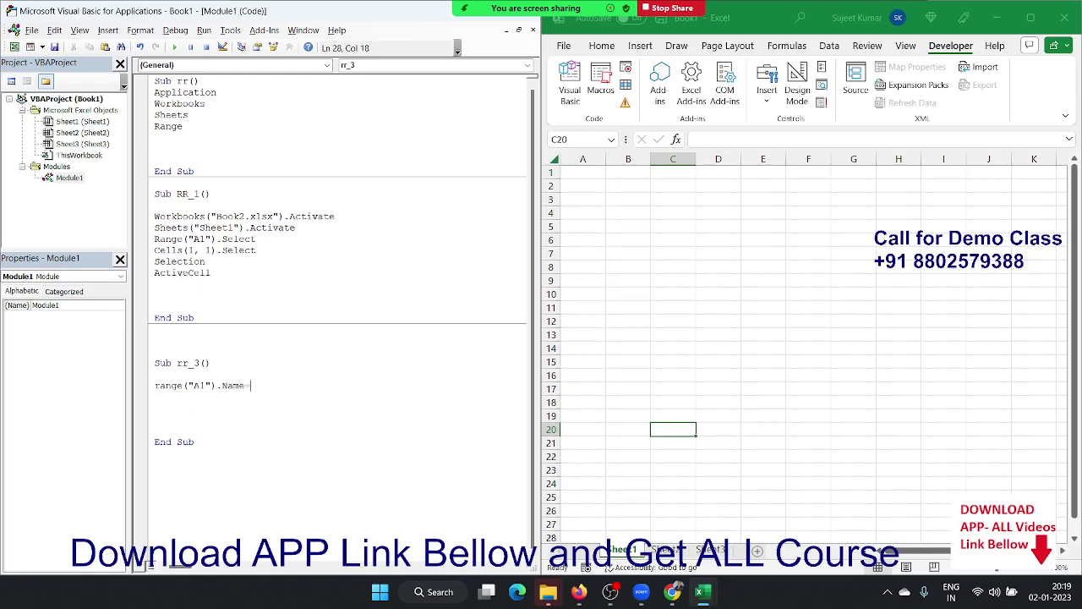
key(BackSpace)
key(BackSpace)
key(BackSpace)
text(.v)
key(Tab)
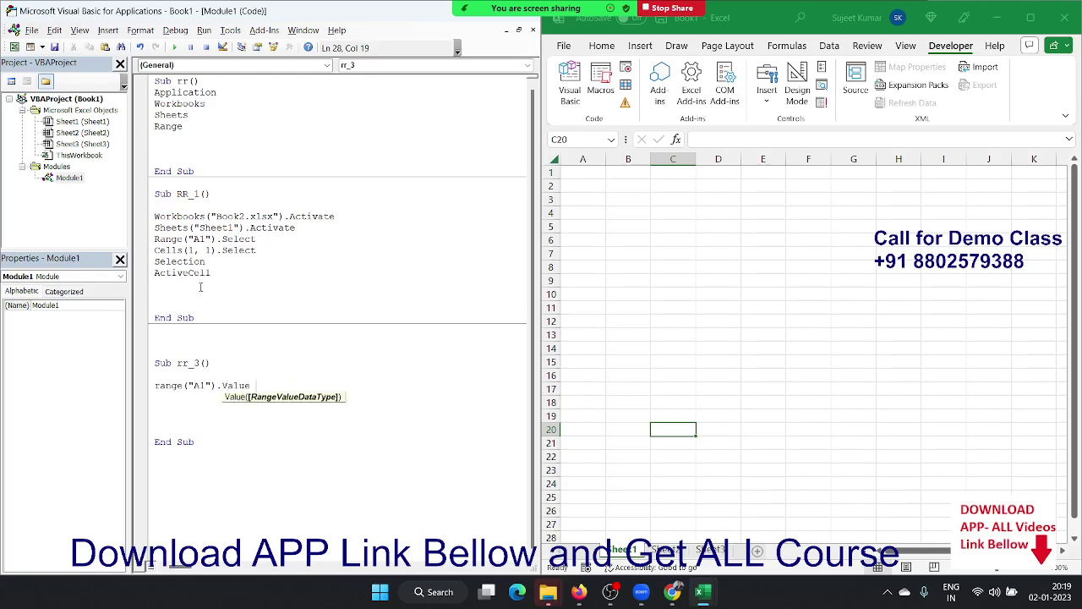
text(= "Name)
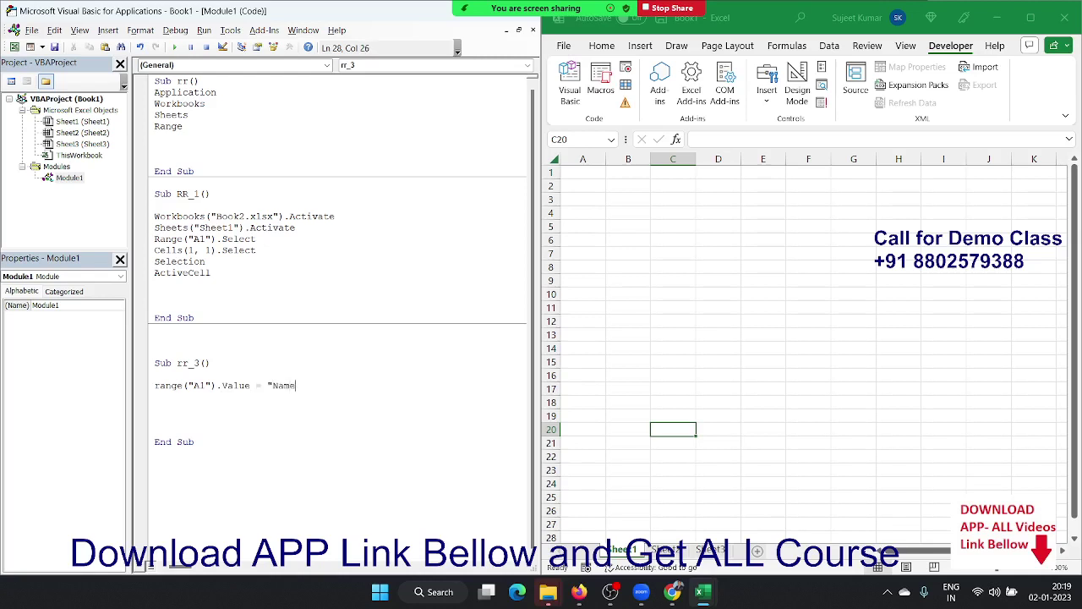
key(Return)
Run rr_3, then add Range("B1") = "Roll".
click(174, 47)
text(range()
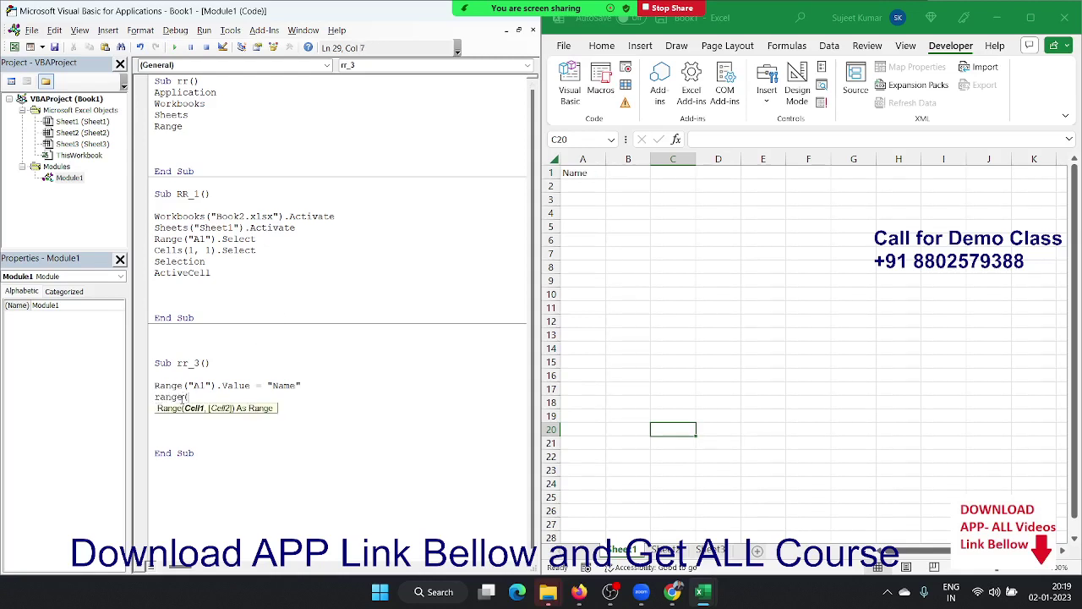
text("B1")
text()=)
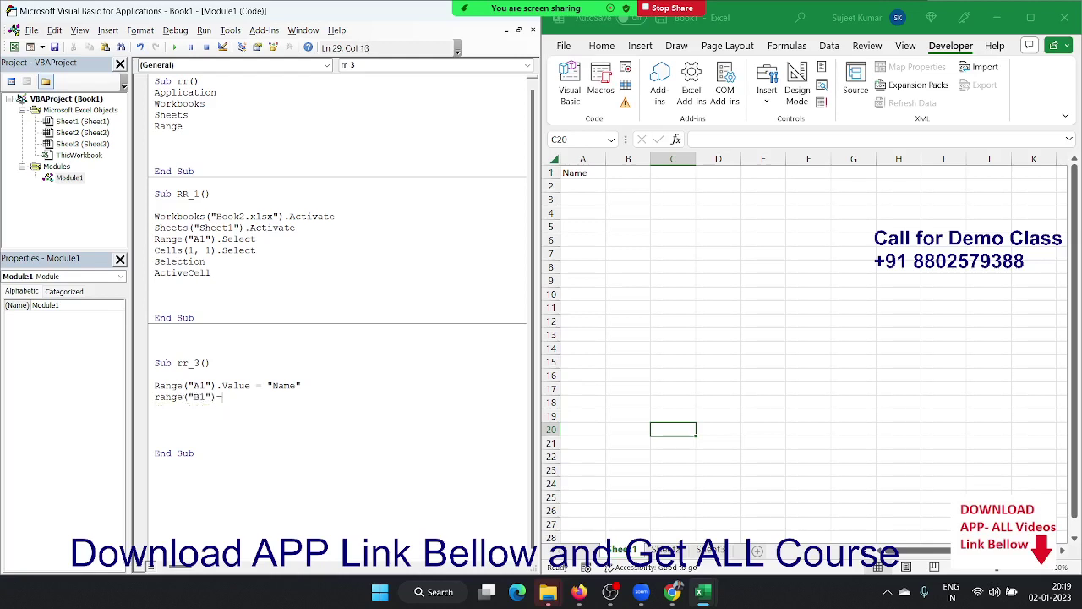
text("Roll)
text(")
key(Return)
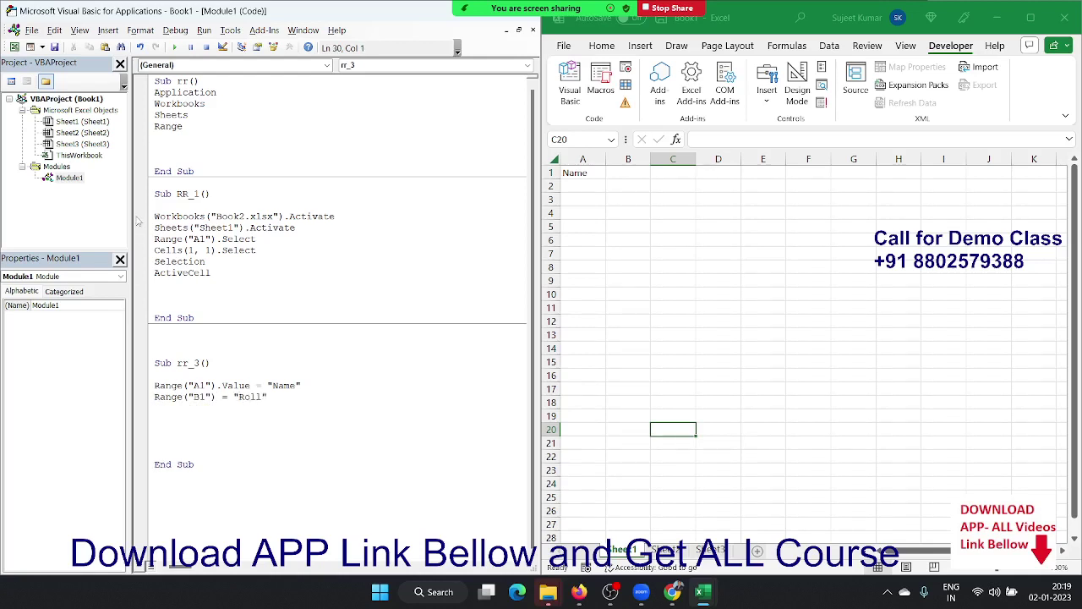
Run rr_3 to put Roll in B1, then add Range("C1").Formula = "Marks".
click(176, 48)
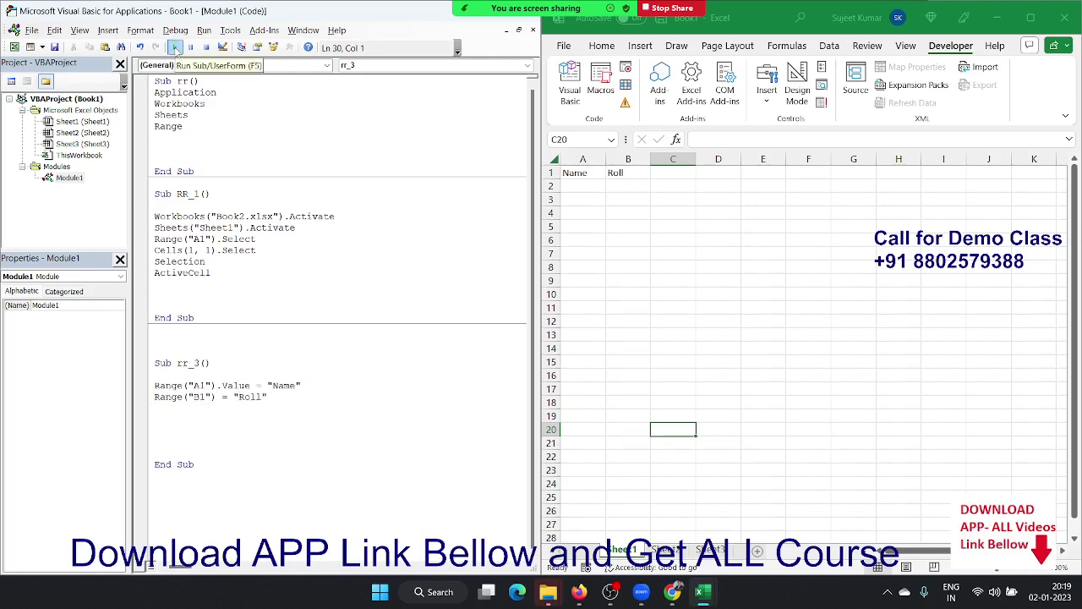
text(ran)
text(ge(")
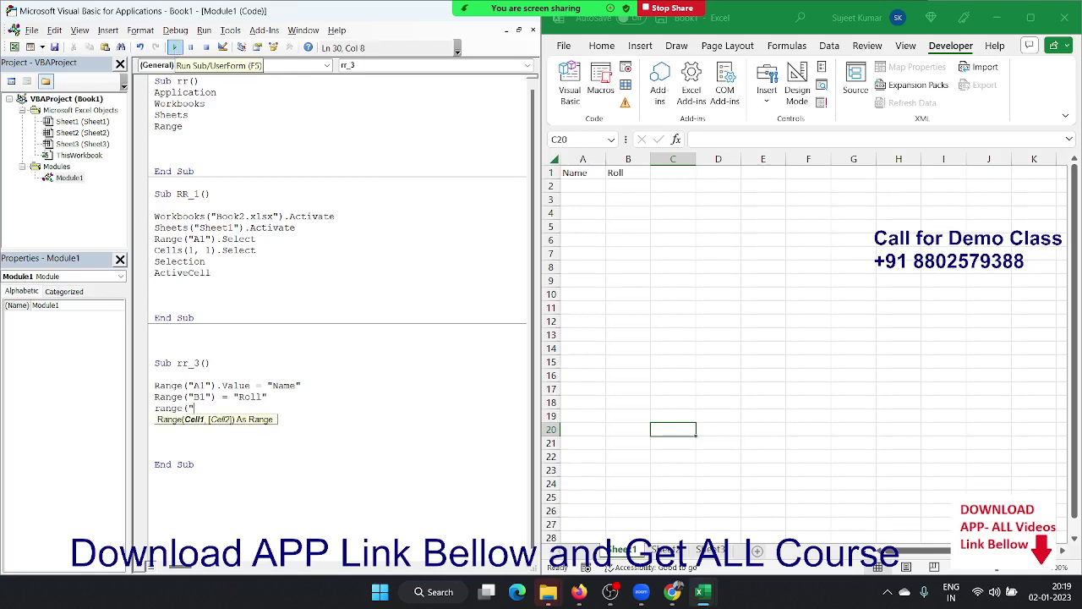
text(C1"))
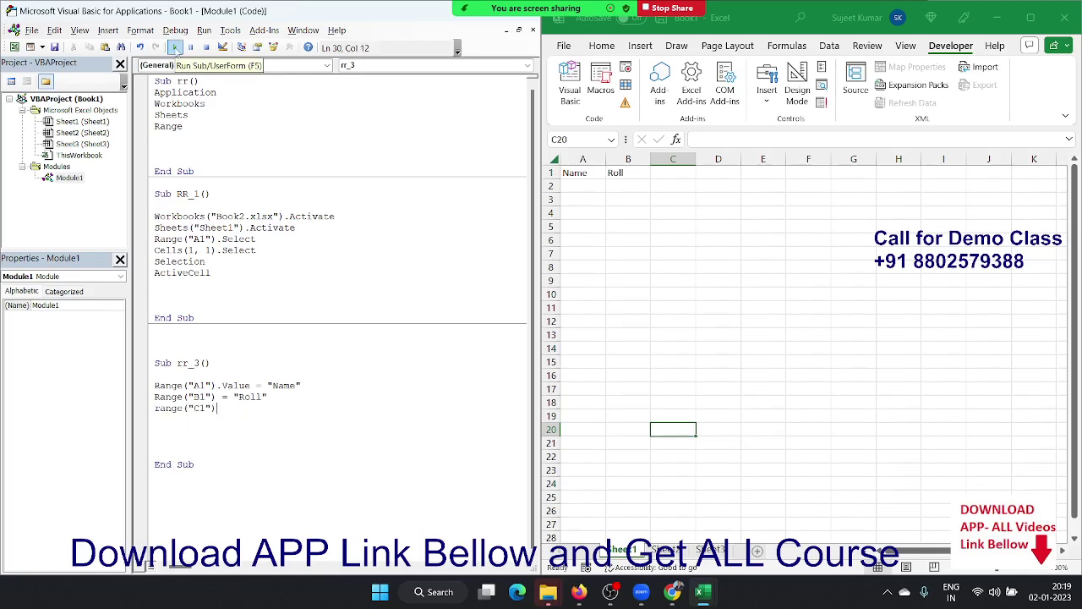
text(.)
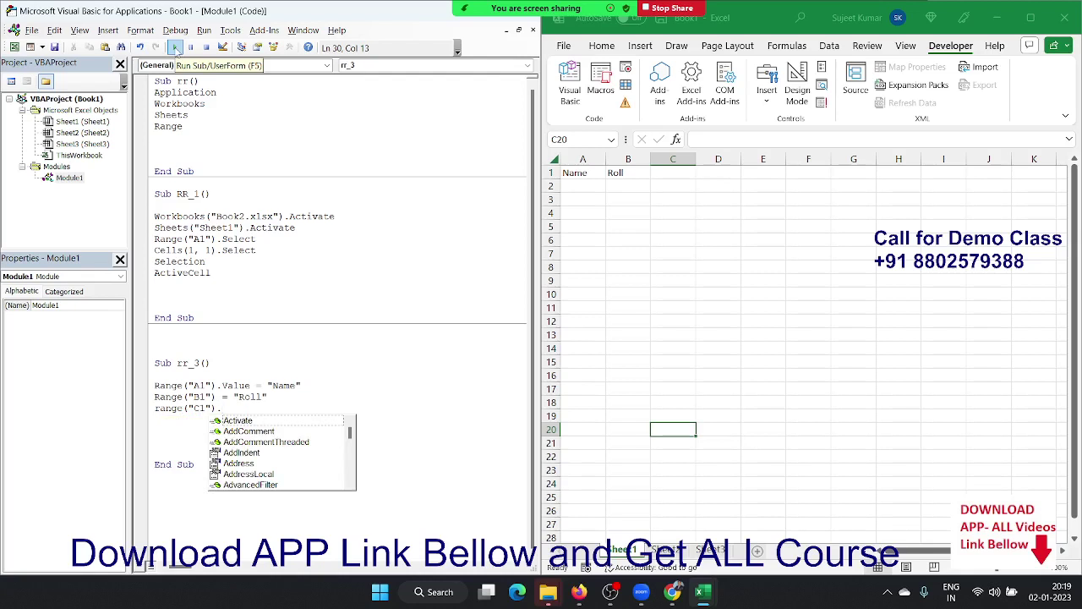
text(fo)
key(Down)
key(Down)
key(Tab)
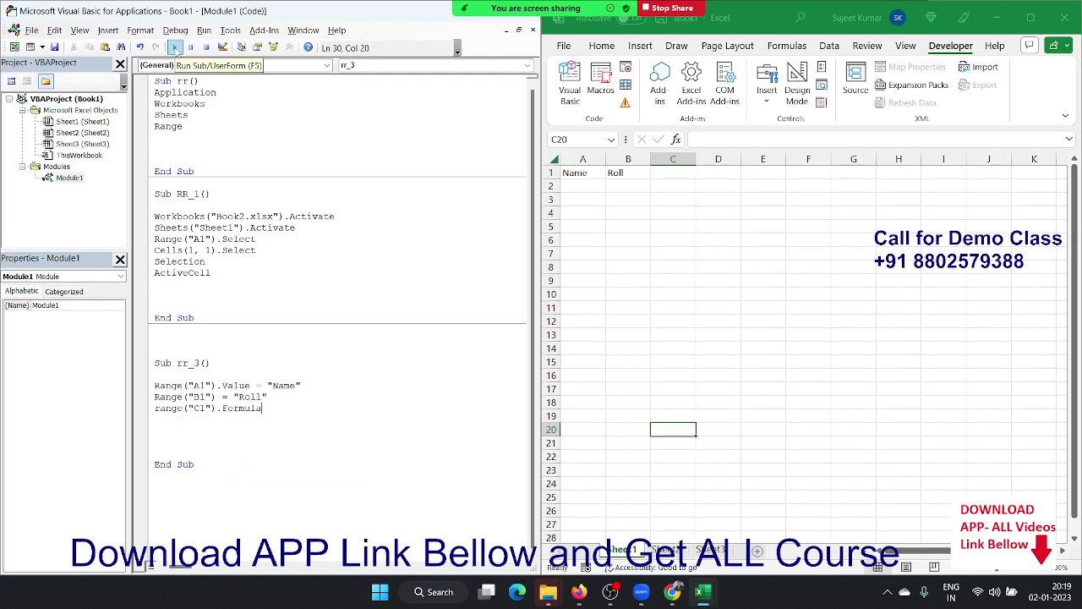
text(= "Ma)
text(rks")
key(Return)
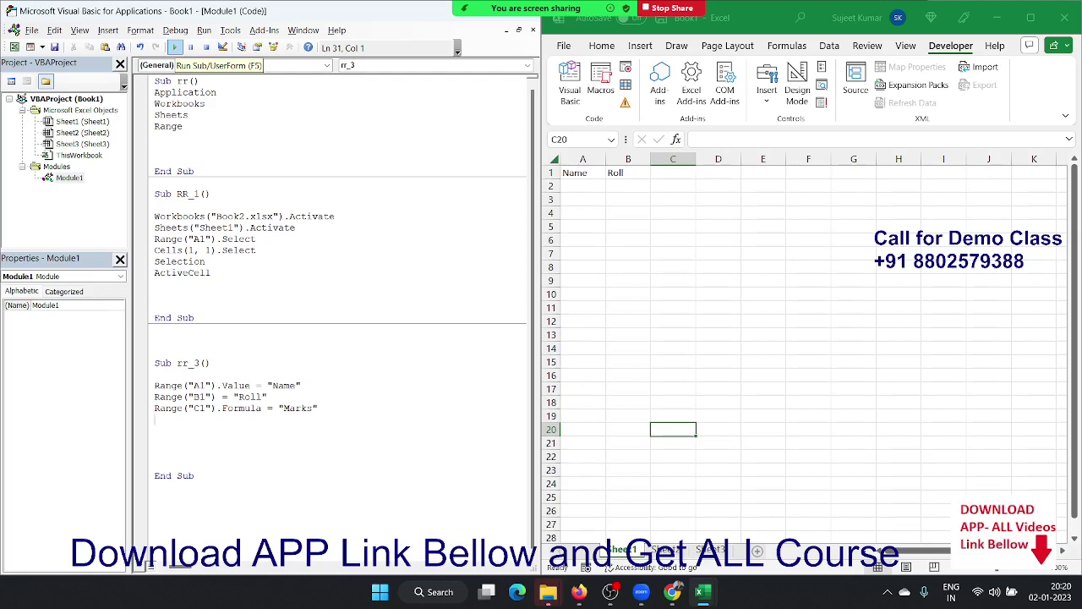
click(174, 47)
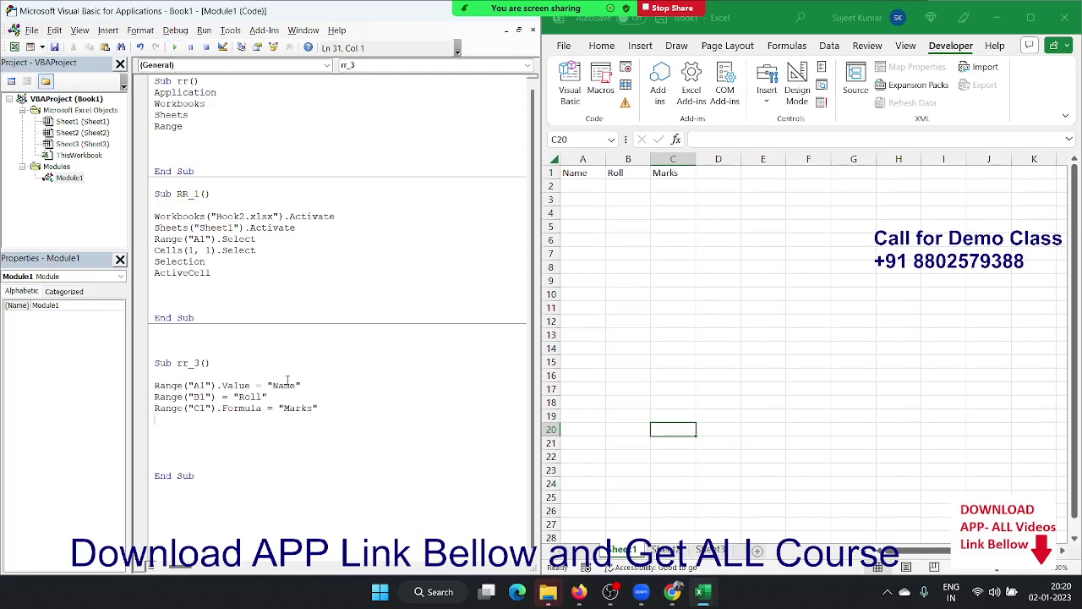
click(283, 408)
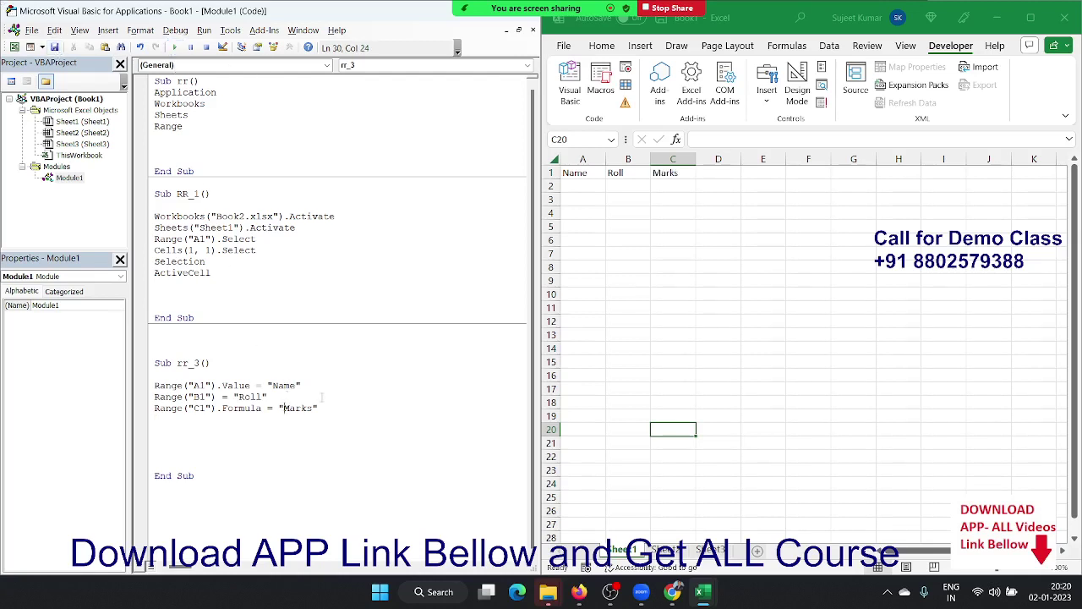
click(717, 141)
text(Mar)
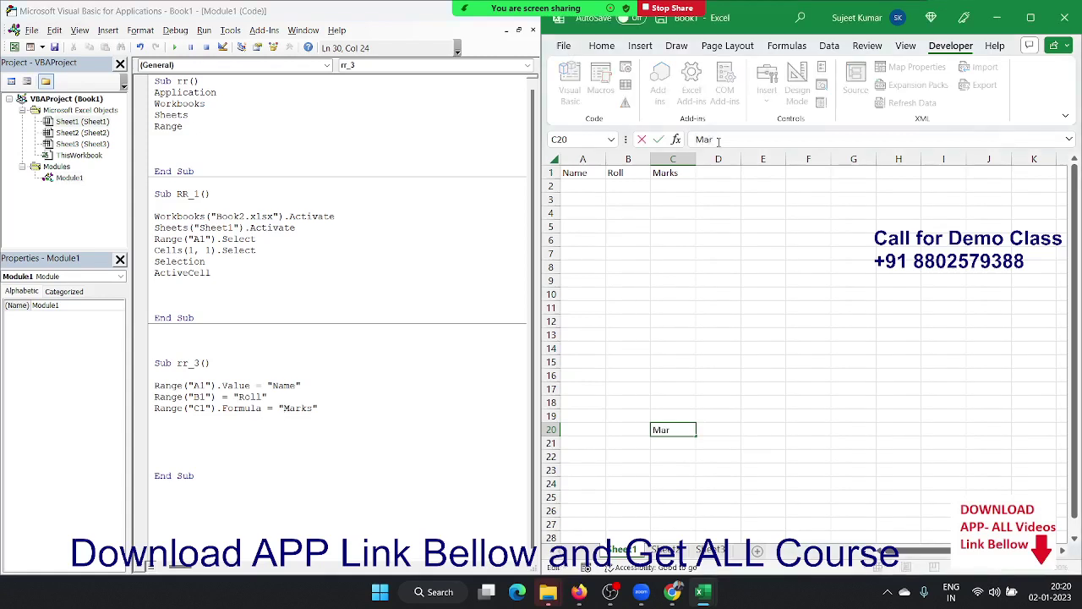
text(ks)
key(Escape)
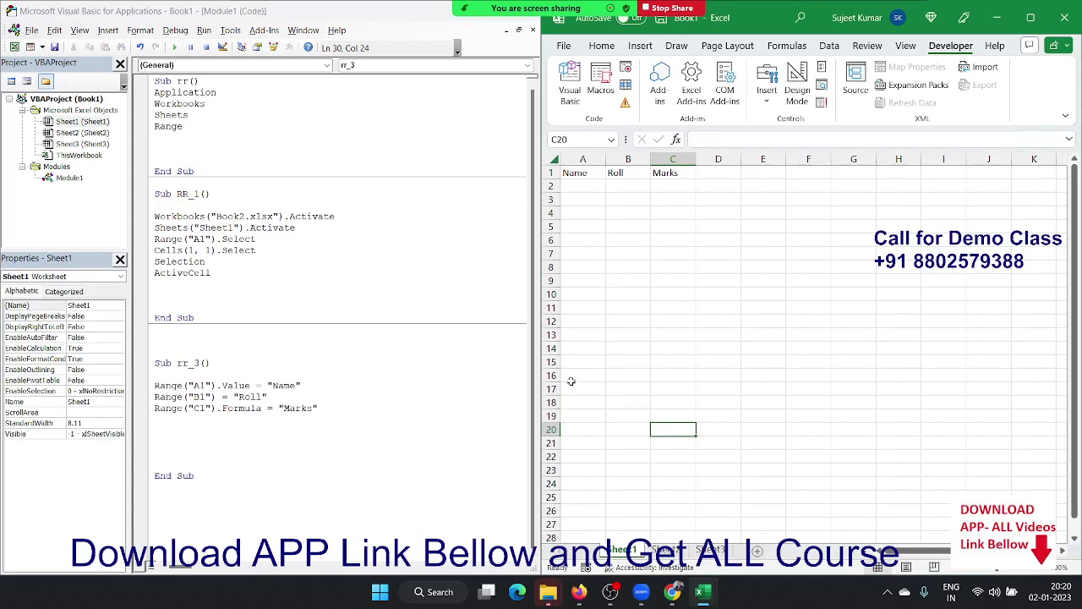
double_click(295, 409)
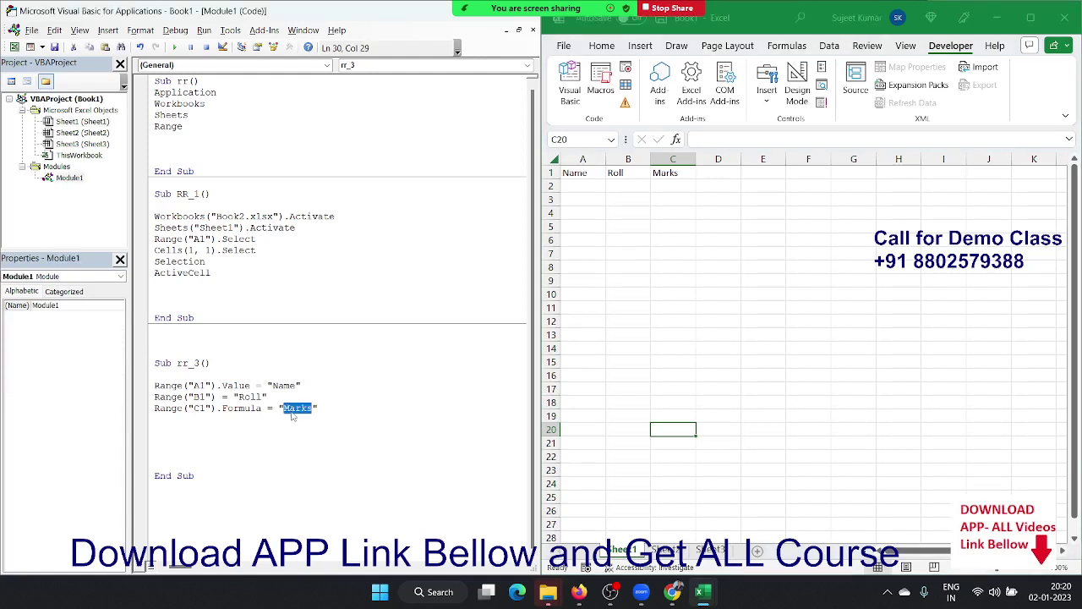
click(286, 386)
double_click(286, 386)
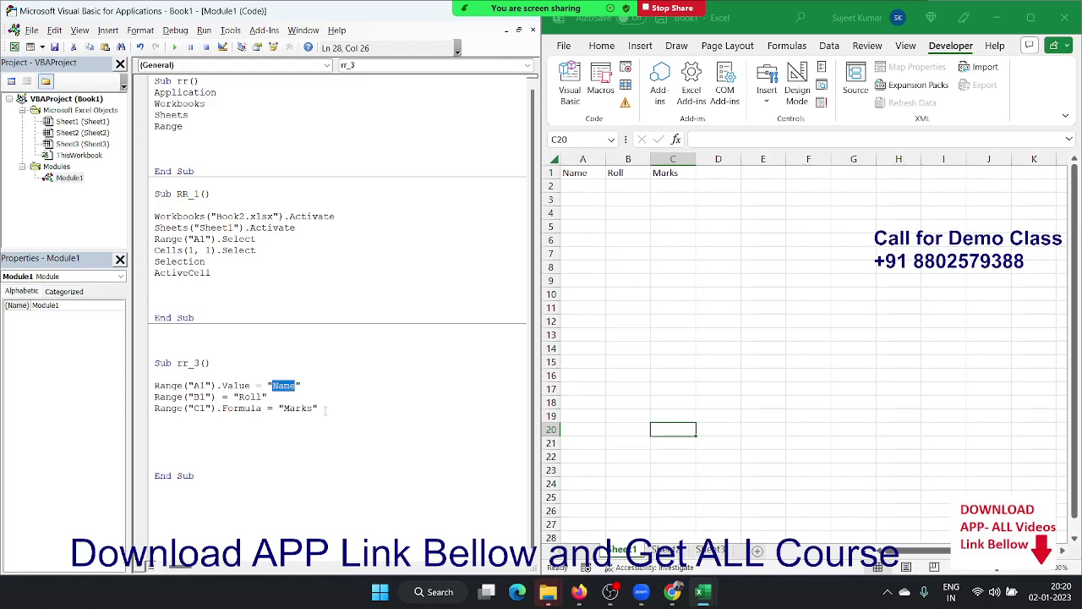
click(658, 197)
click(667, 188)
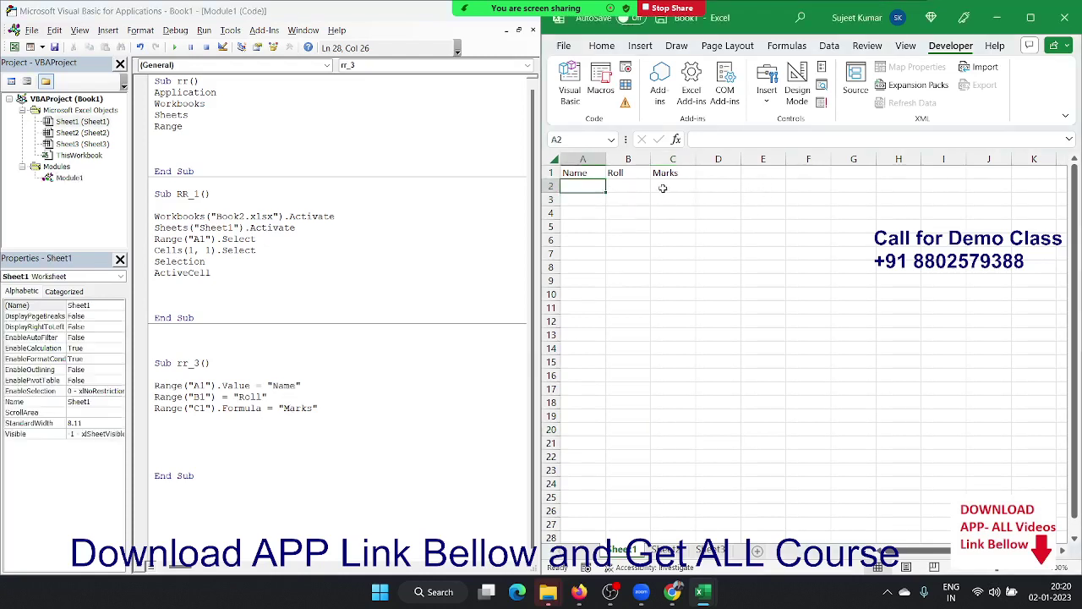
Add Range("C2").Value = Range("G1").Value to rr_3 and delete the stray quote that caused the compile error.
click(846, 181)
click(202, 442)
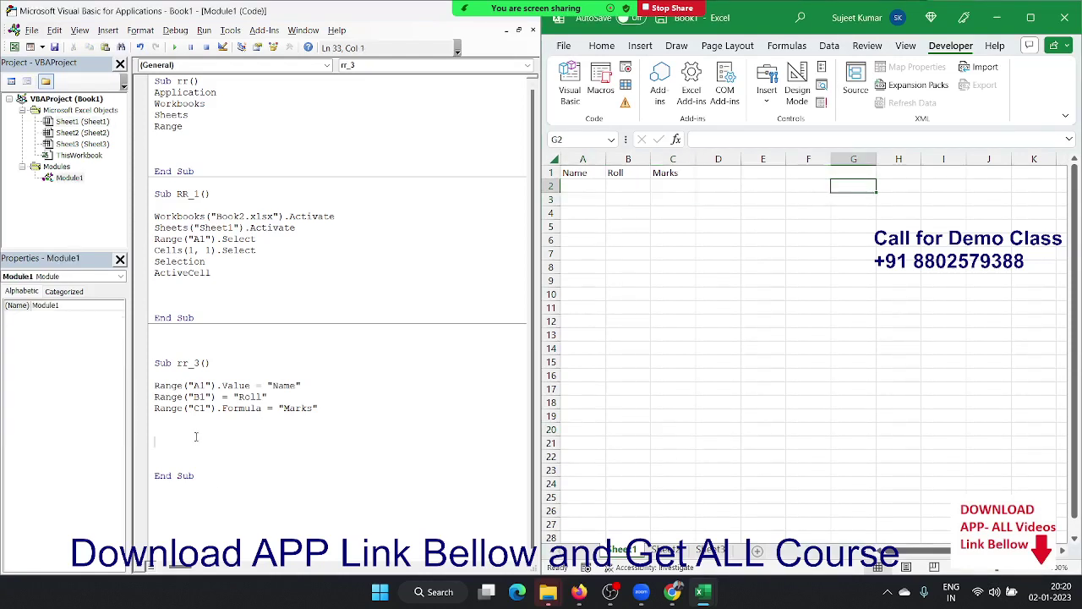
text(range)
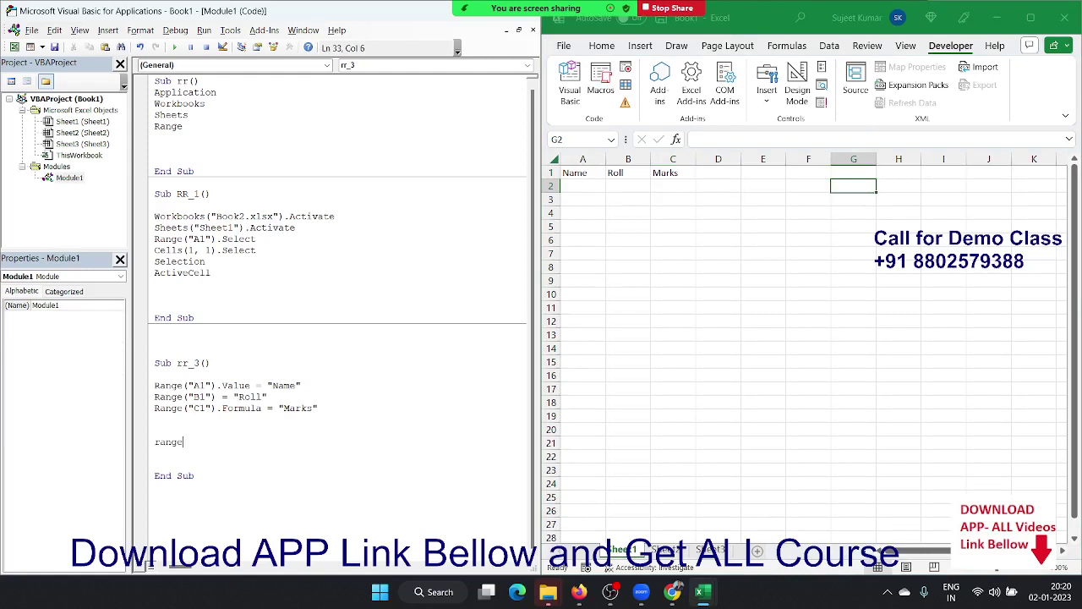
text((")
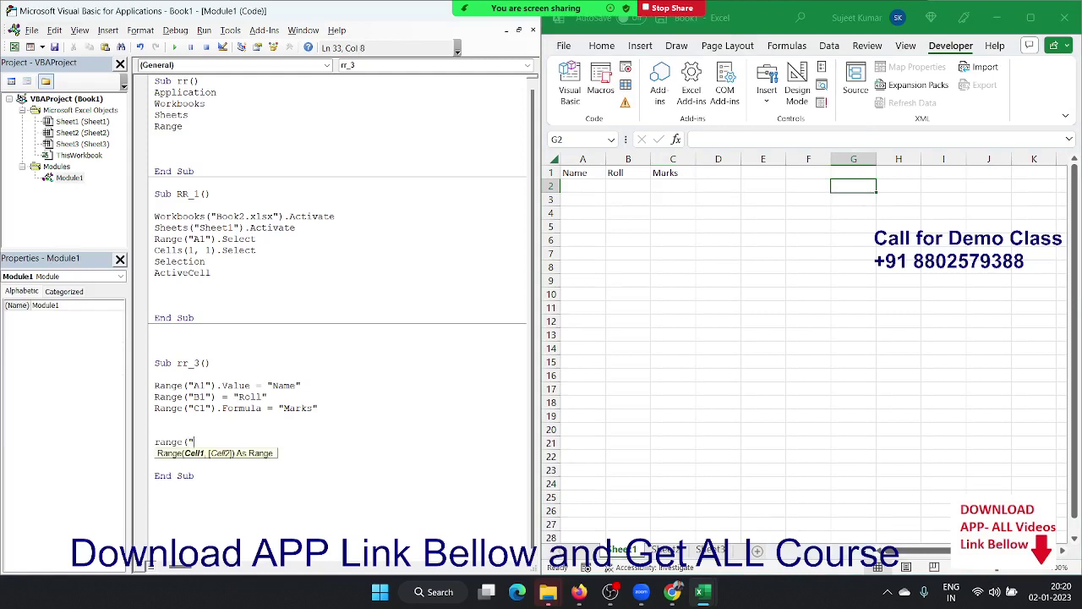
text(C)
key(BackSpace)
text(C)
text(2").)
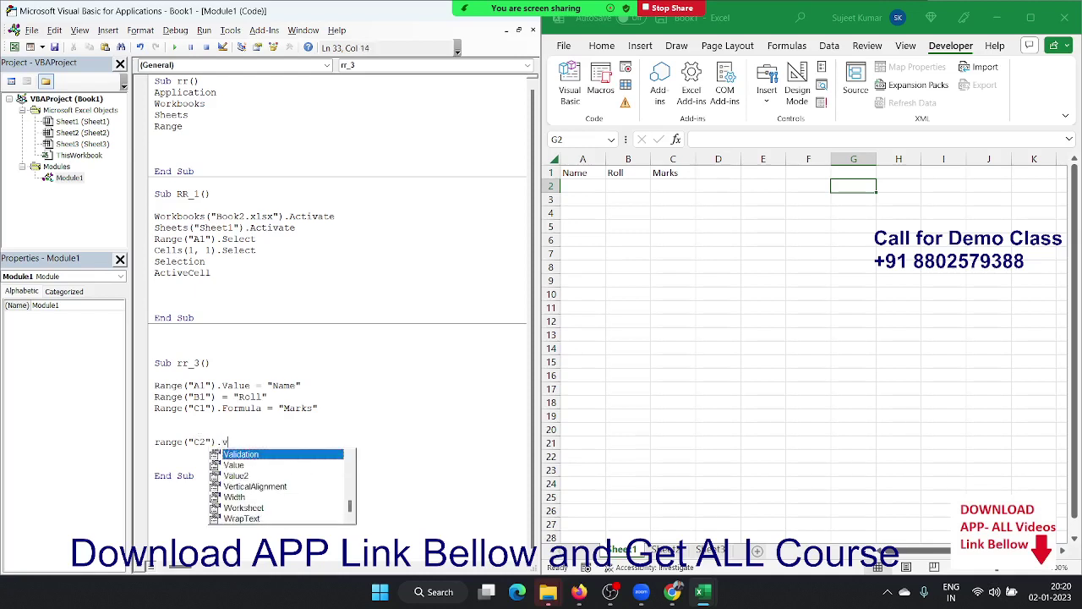
text(Value = )
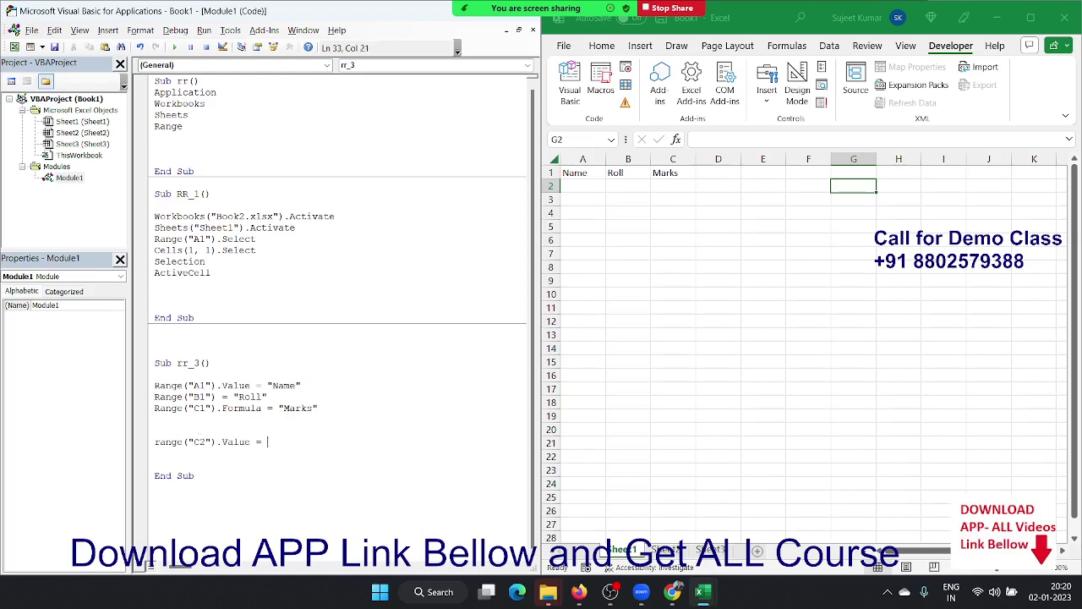
text("RA)
key(BackSpace)
text(ange(")
text(G)
text(1"))
text(.valu)
text(e)
click(200, 433)
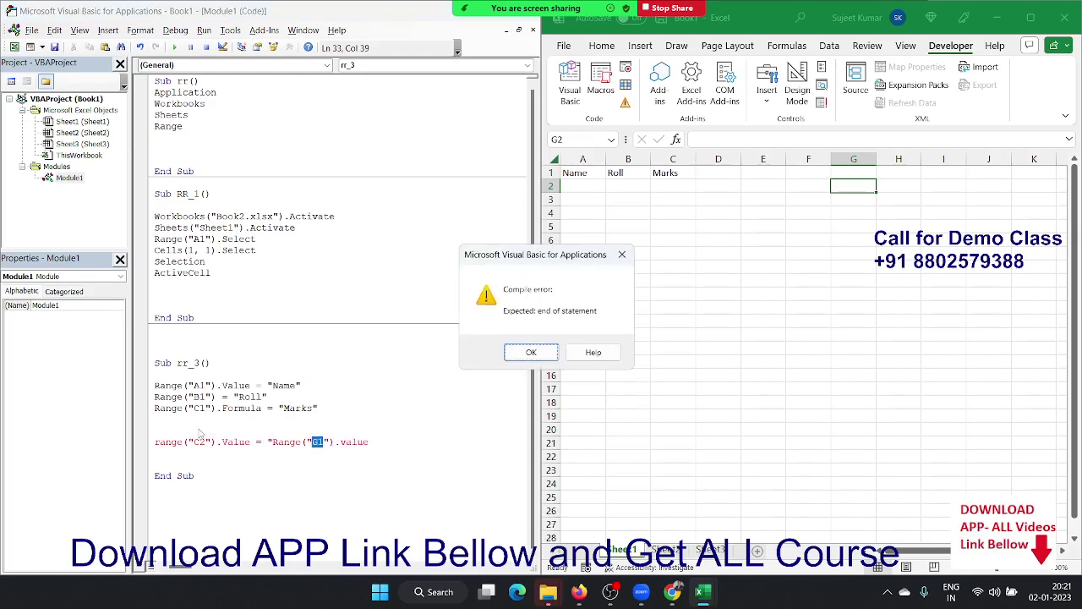
key(Return)
key(Left)
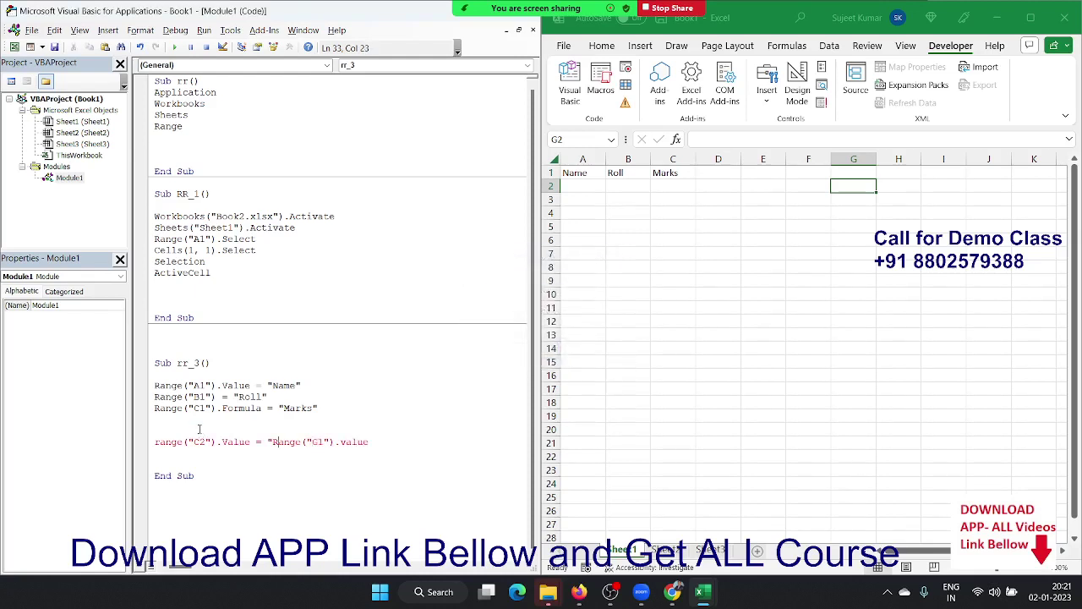
key(BackSpace)
key(Down)
key(Down)
Enter =500+600 in G1 so it shows 1100, then highlight the C2 line in rr_3.
click(864, 175)
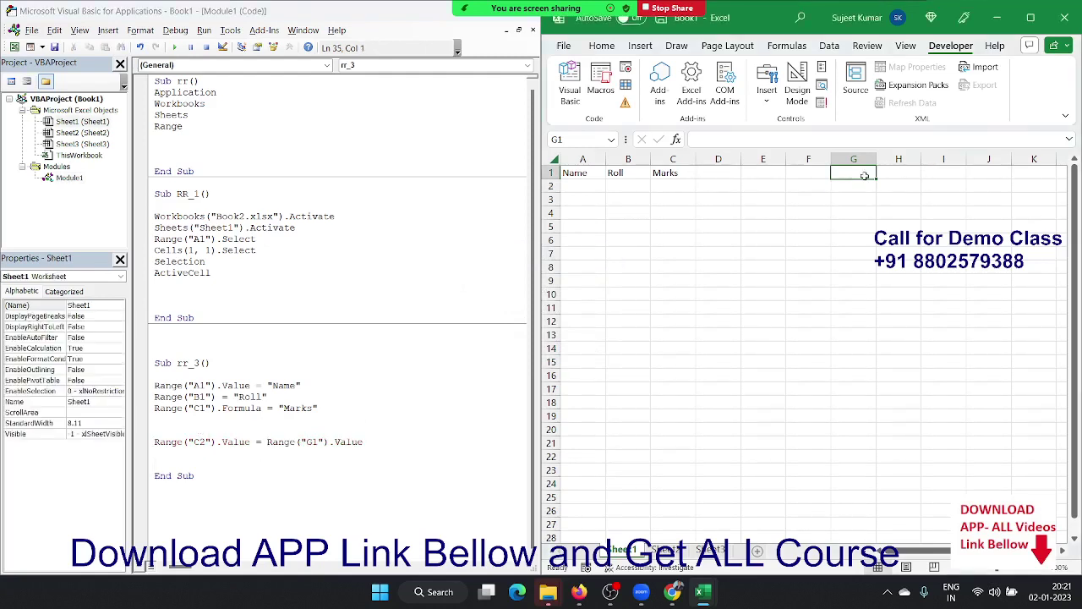
text(+500)
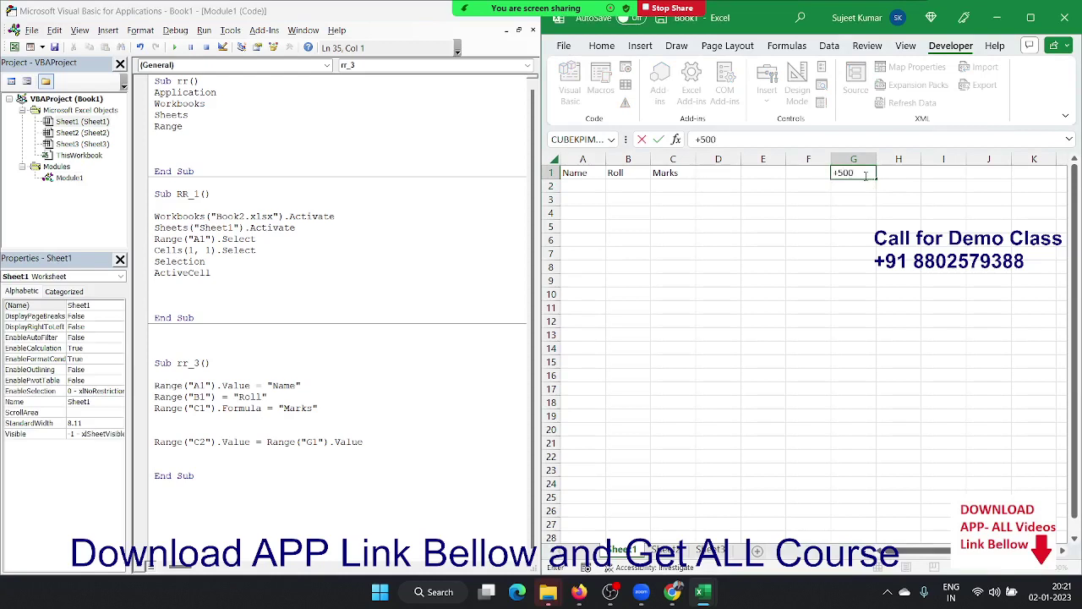
text(+600)
key(ctrl+Return)
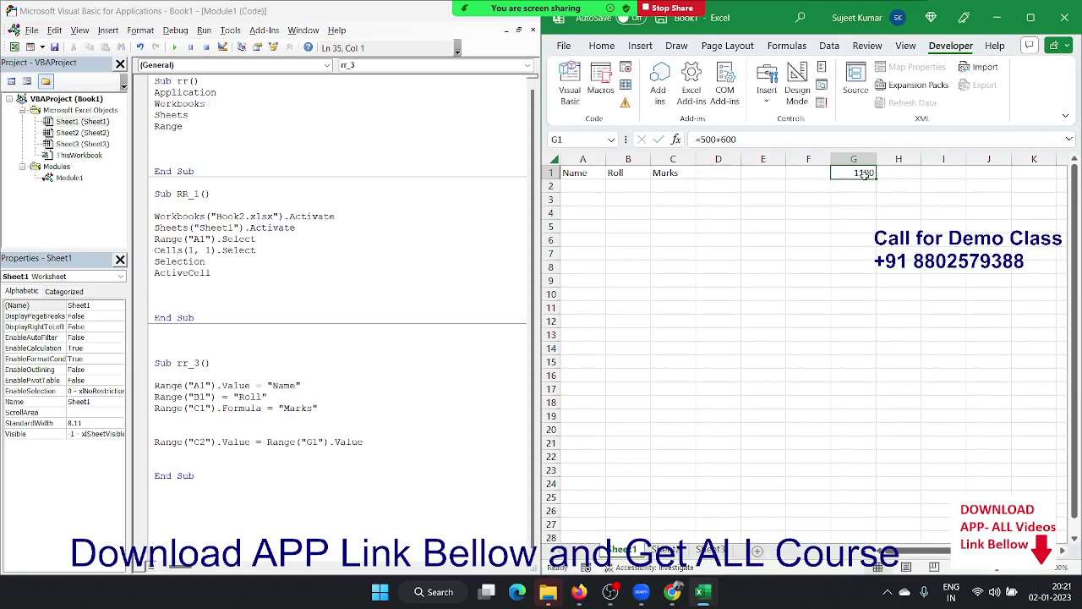
click(249, 441)
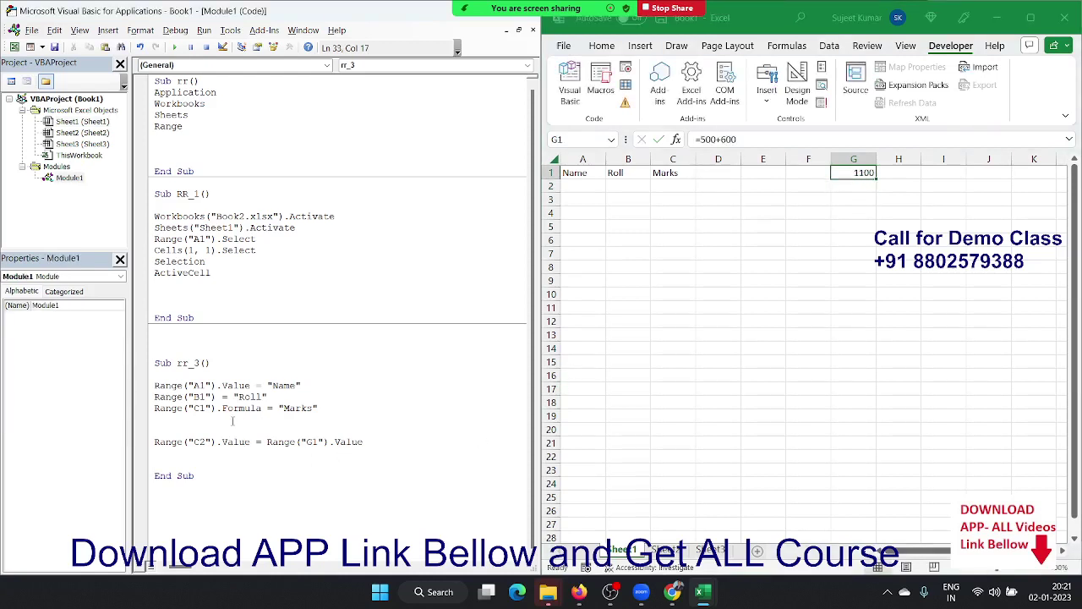
drag(154, 441, 385, 443)
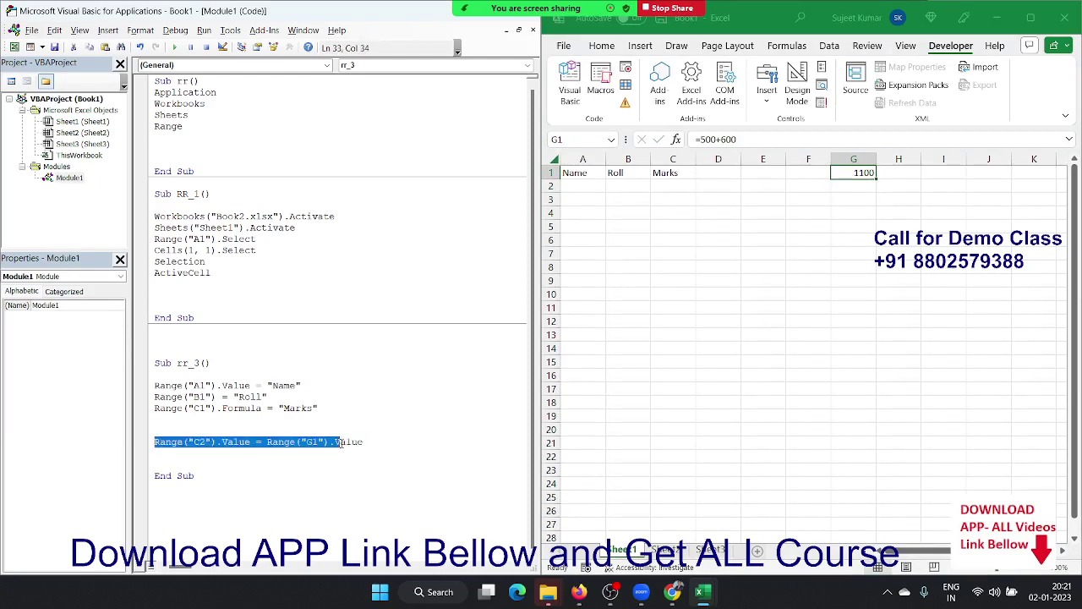
click(343, 432)
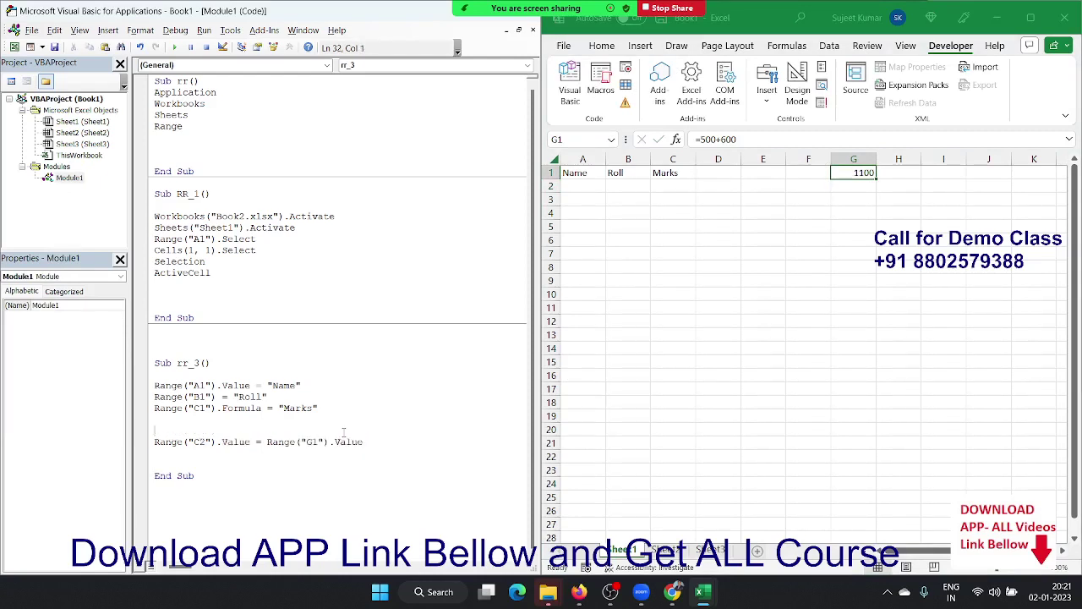
click(175, 31)
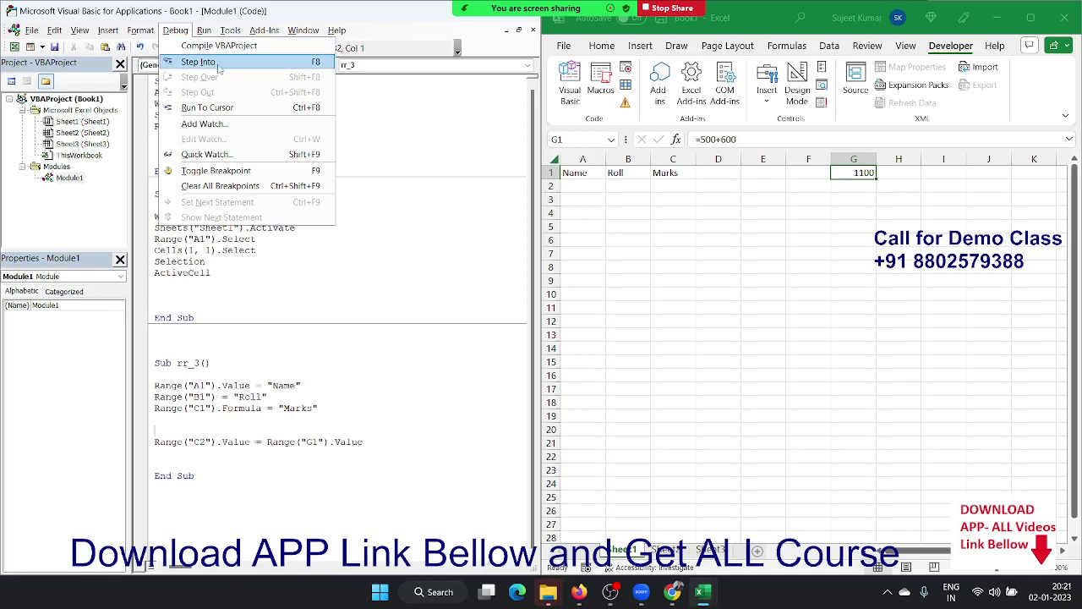
Step into rr_3, move execution to the C2 line, run that line, then reset.
click(219, 69)
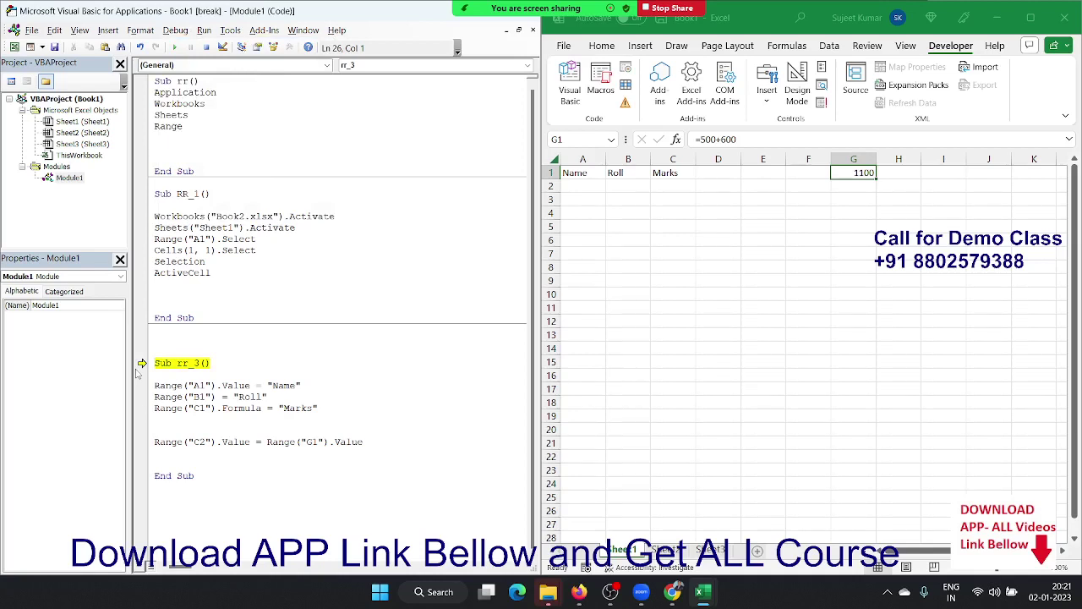
drag(141, 363, 140, 433)
drag(140, 433, 142, 441)
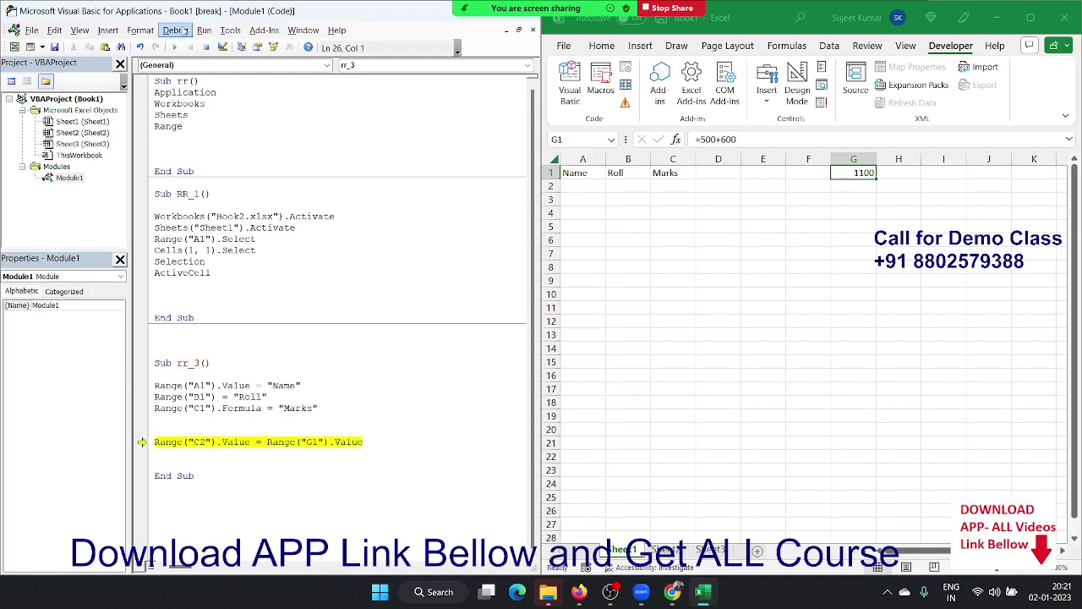
click(175, 30)
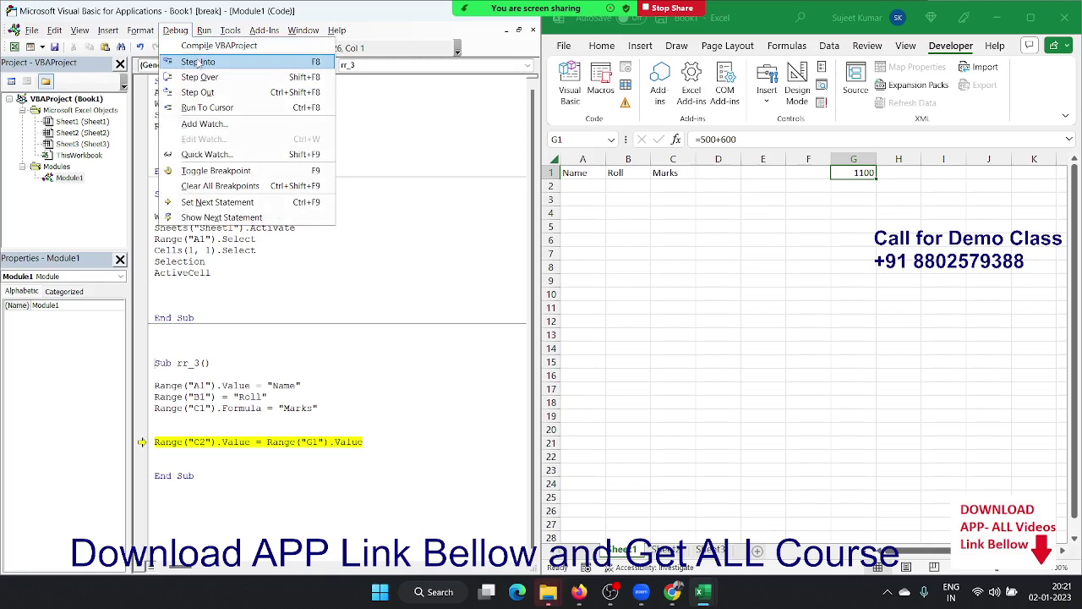
click(197, 61)
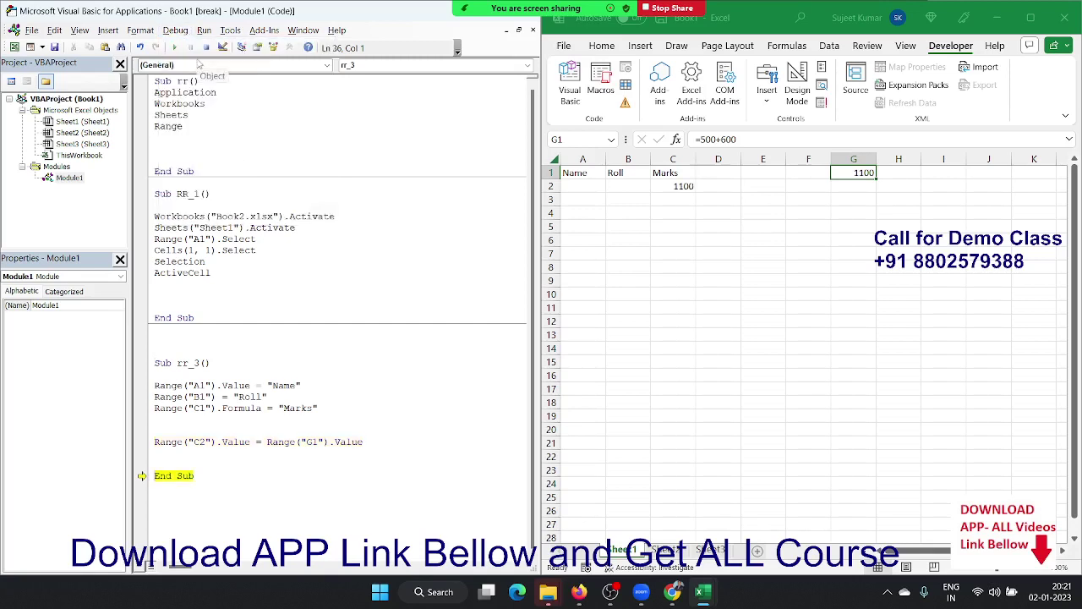
click(205, 435)
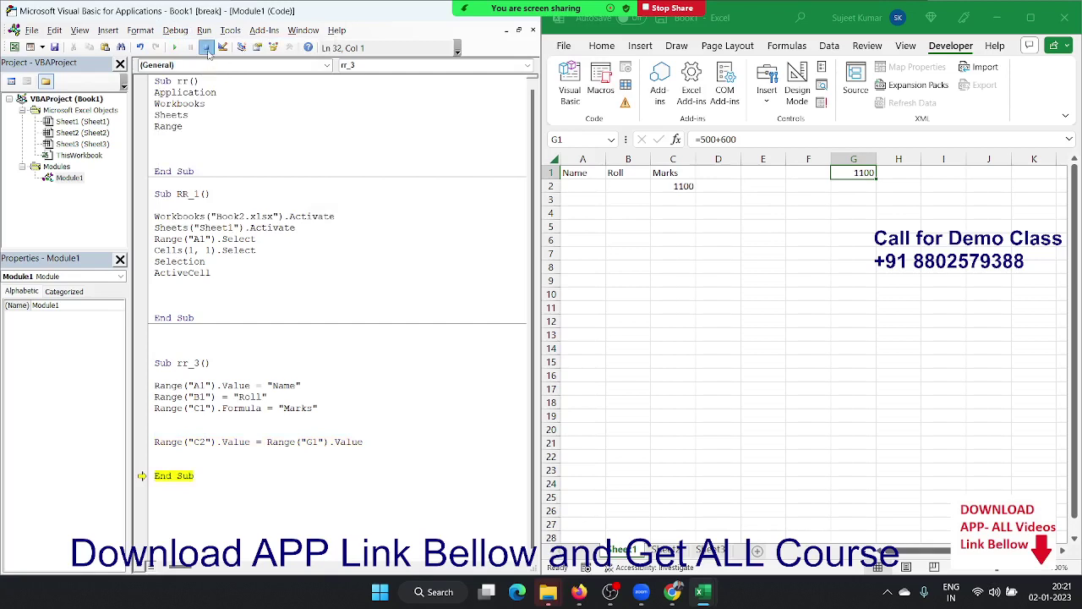
click(208, 50)
Check that C2 holds 1100 and that G1 still contains =500+600.
click(676, 192)
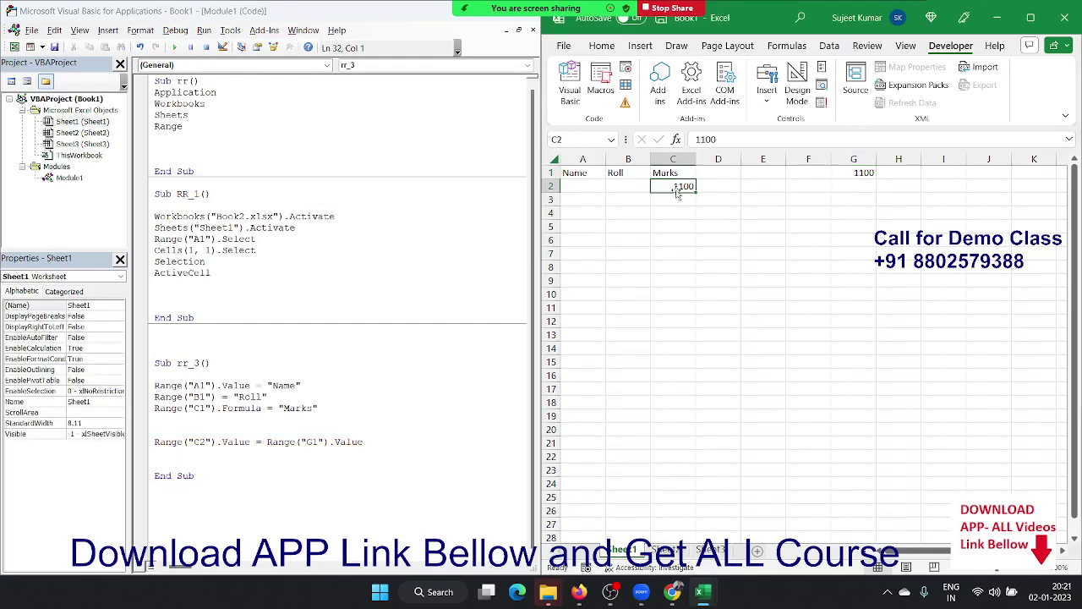
double_click(856, 174)
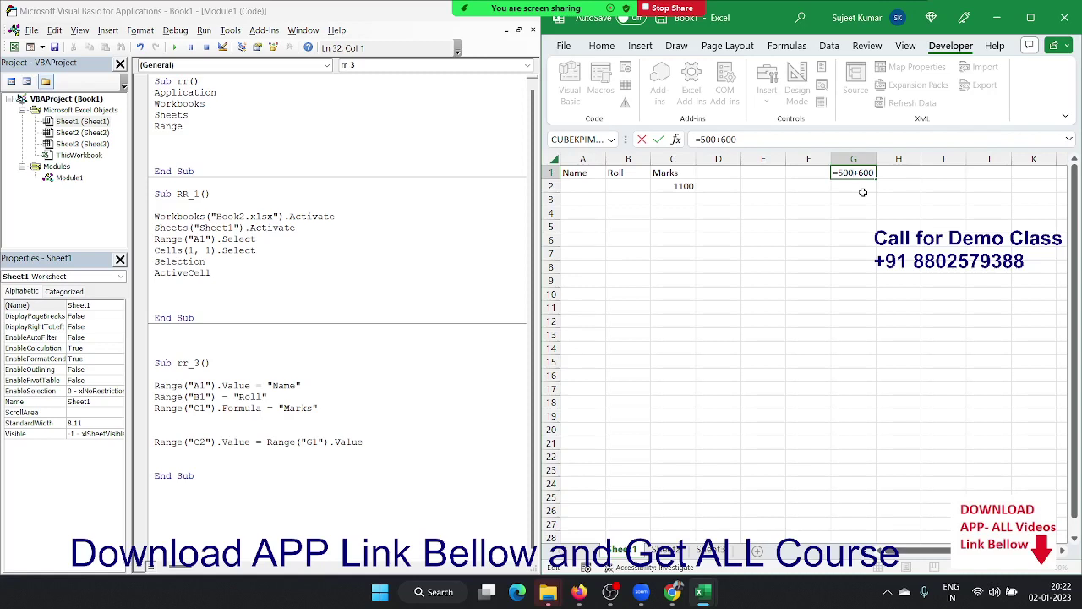
key(Escape)
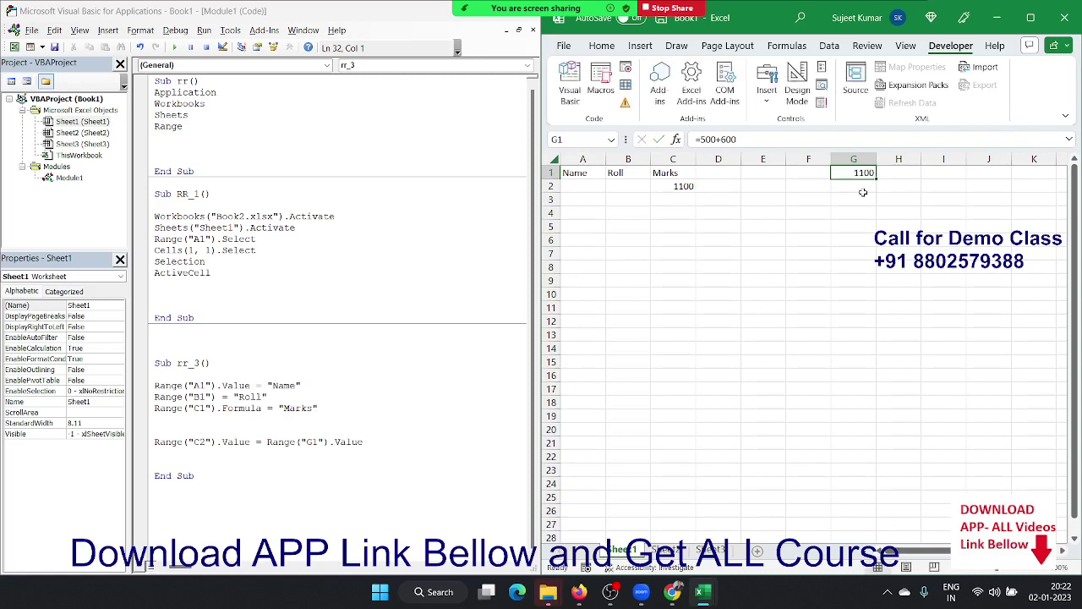
Replace Value with Formula after Range("G1") in the C2 line.
double_click(347, 441)
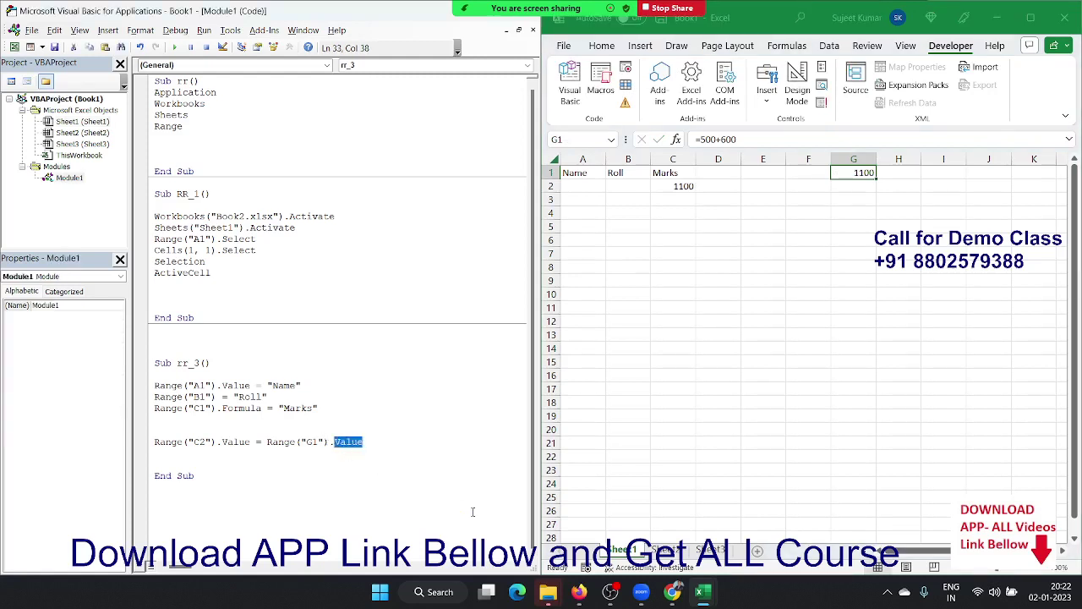
key(BackSpace)
key(BackSpace)
text(.for)
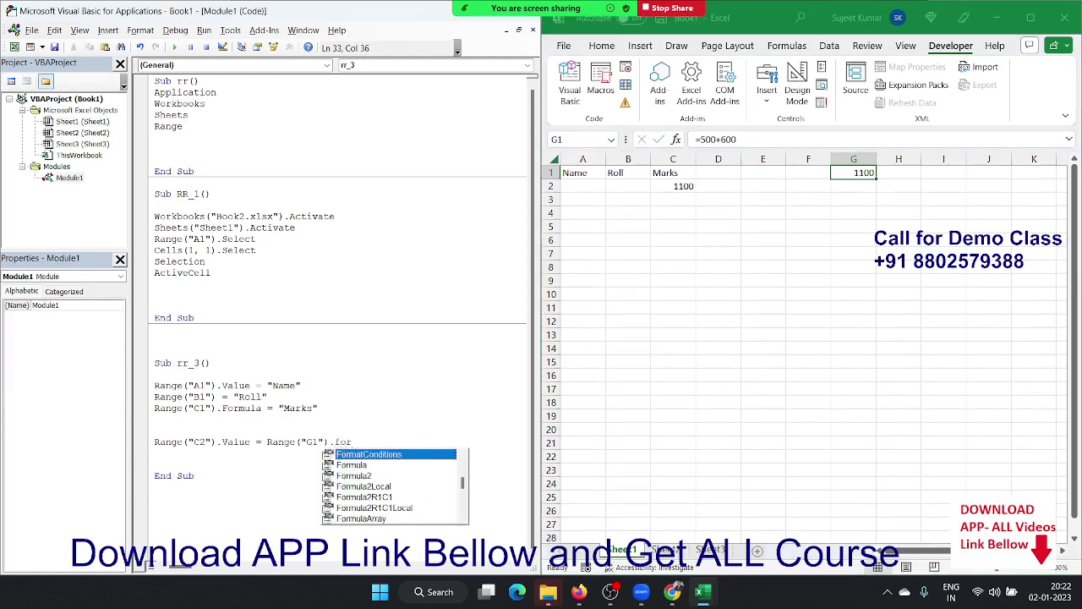
key(Down)
key(Tab)
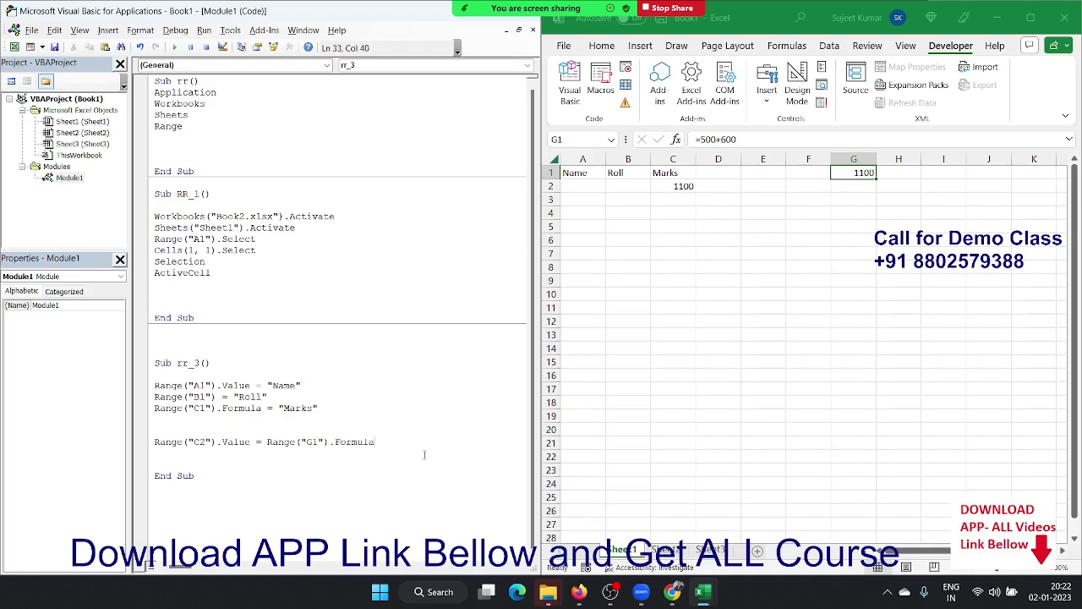
key(Down)
click(172, 31)
Step rr_3 through the C2 line, confirm C2 holds =500+600, then reset the macro.
click(188, 63)
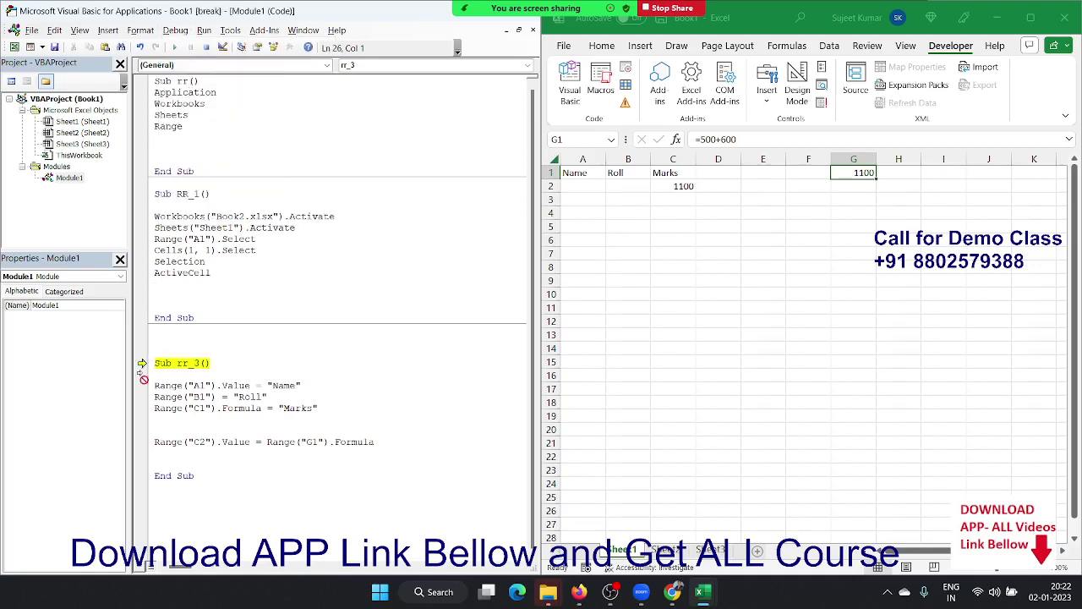
drag(143, 364, 155, 442)
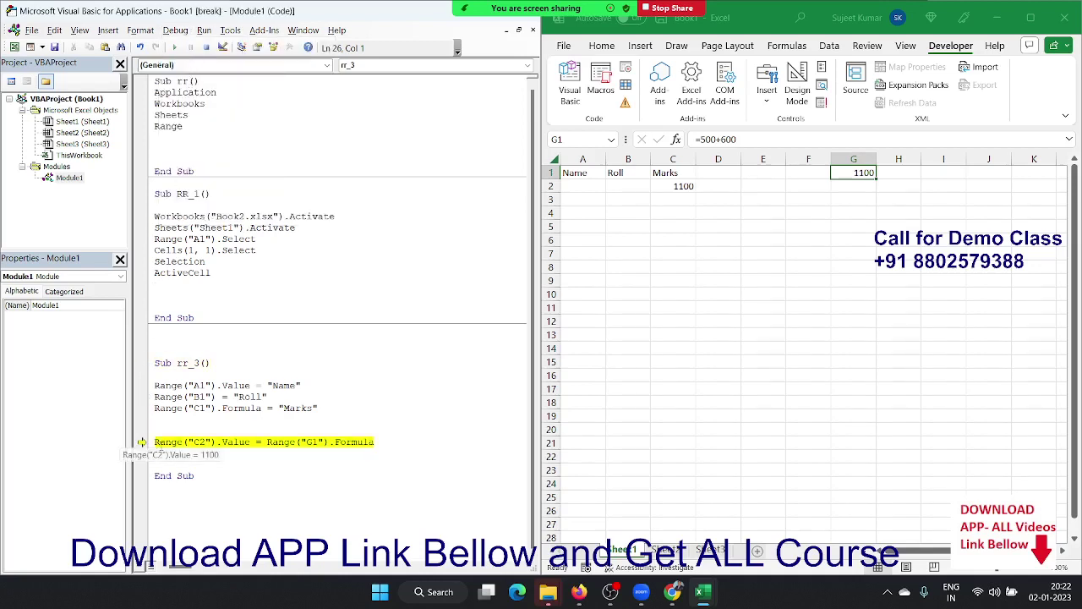
key(F8)
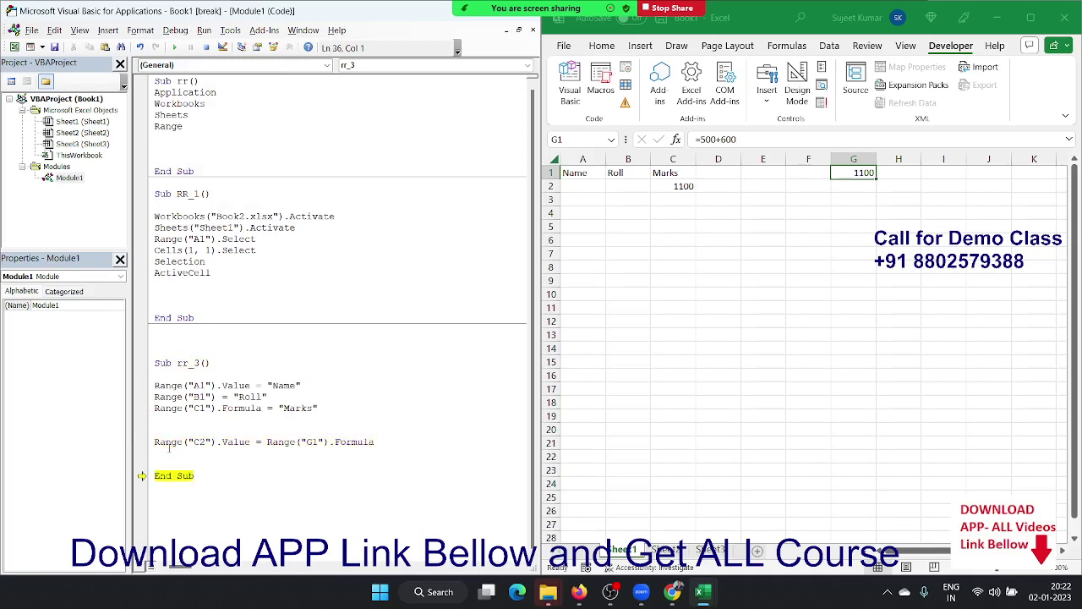
click(683, 185)
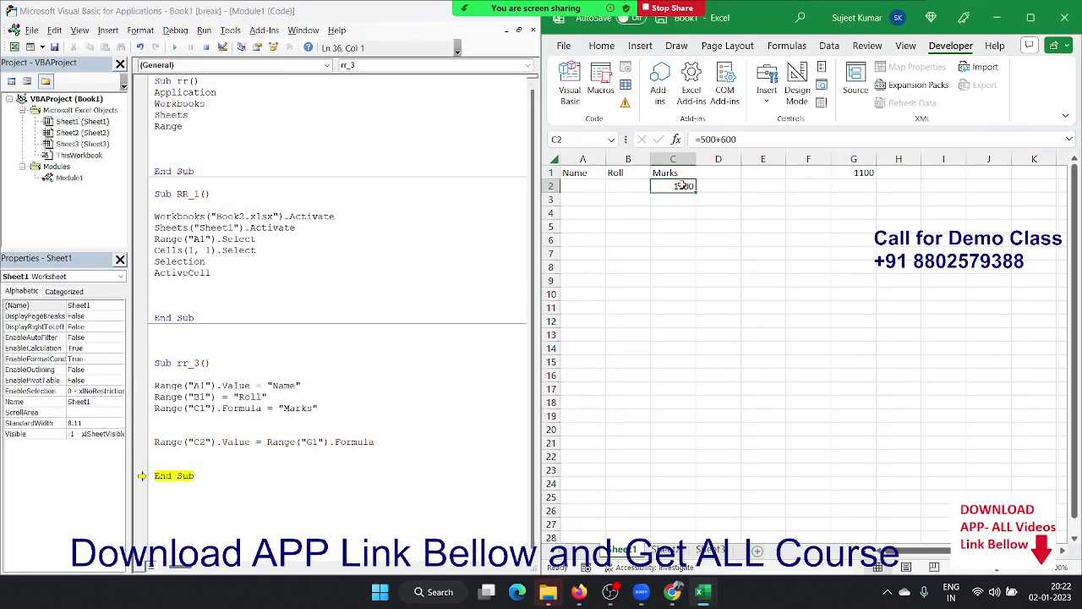
double_click(683, 186)
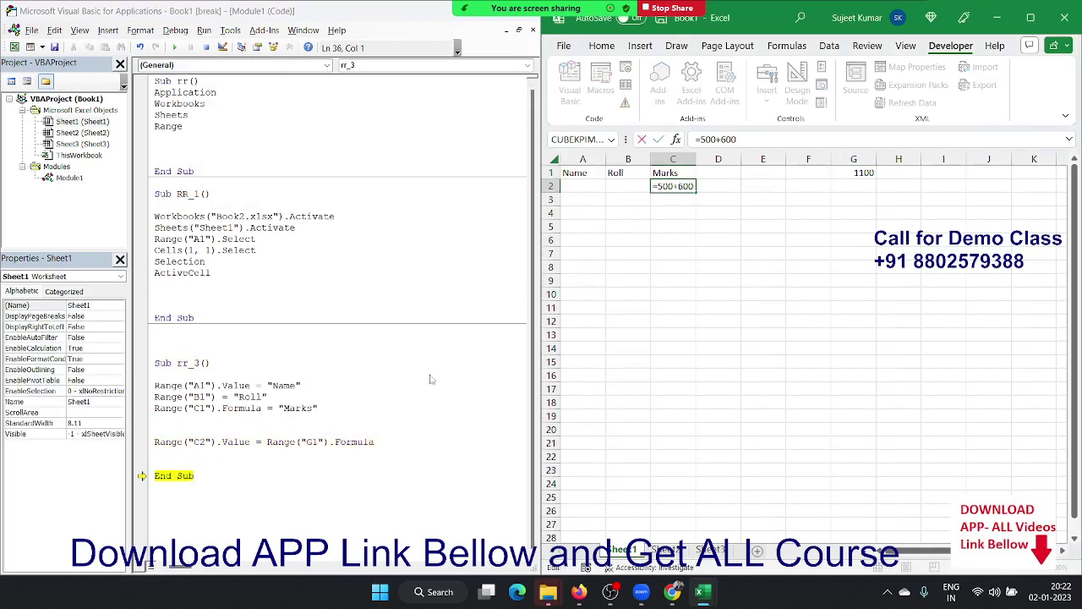
click(308, 408)
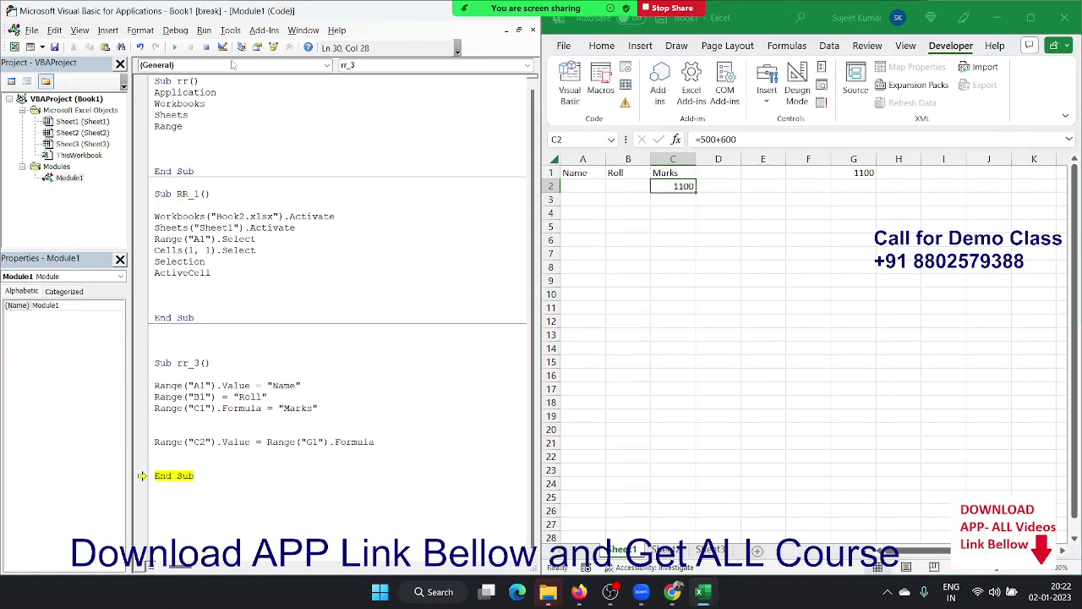
click(206, 47)
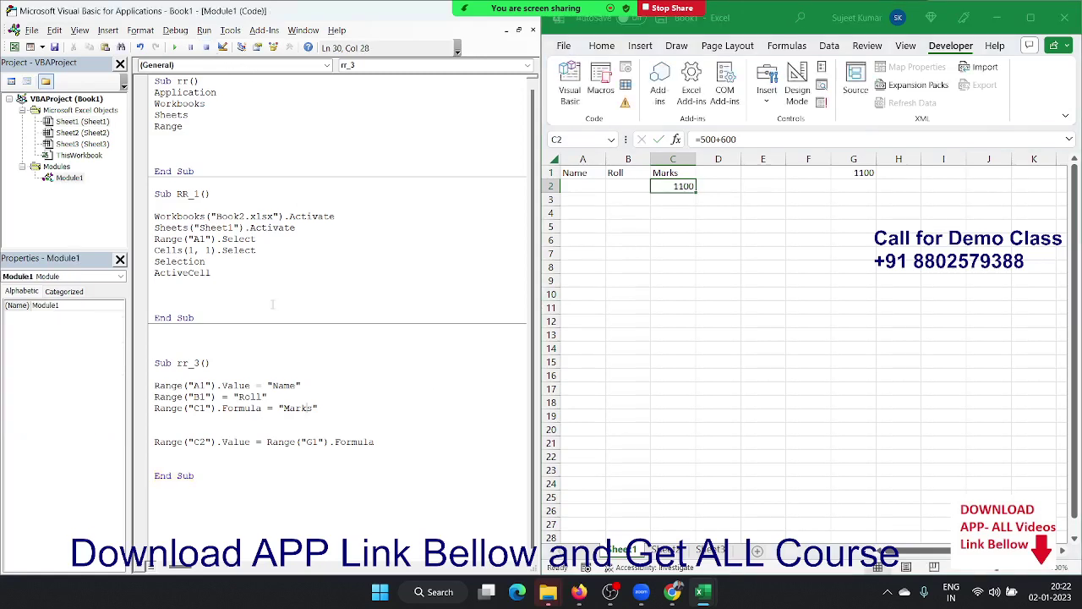
click(228, 453)
Remove the blank lines between rr_3's C1 and C2 Range lines.
double_click(236, 442)
click(226, 408)
double_click(230, 409)
double_click(352, 441)
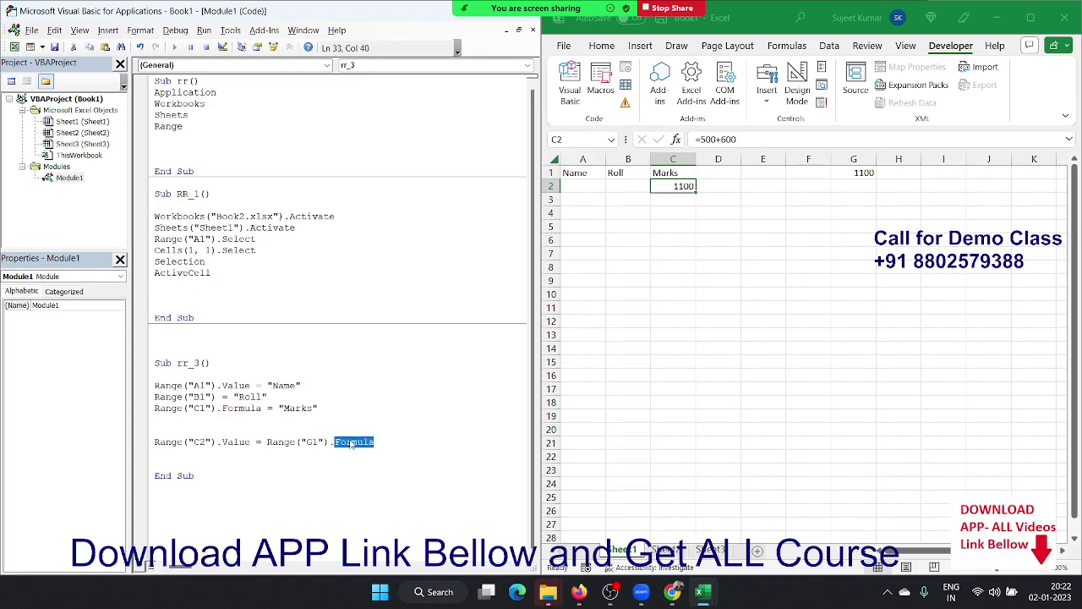
click(230, 419)
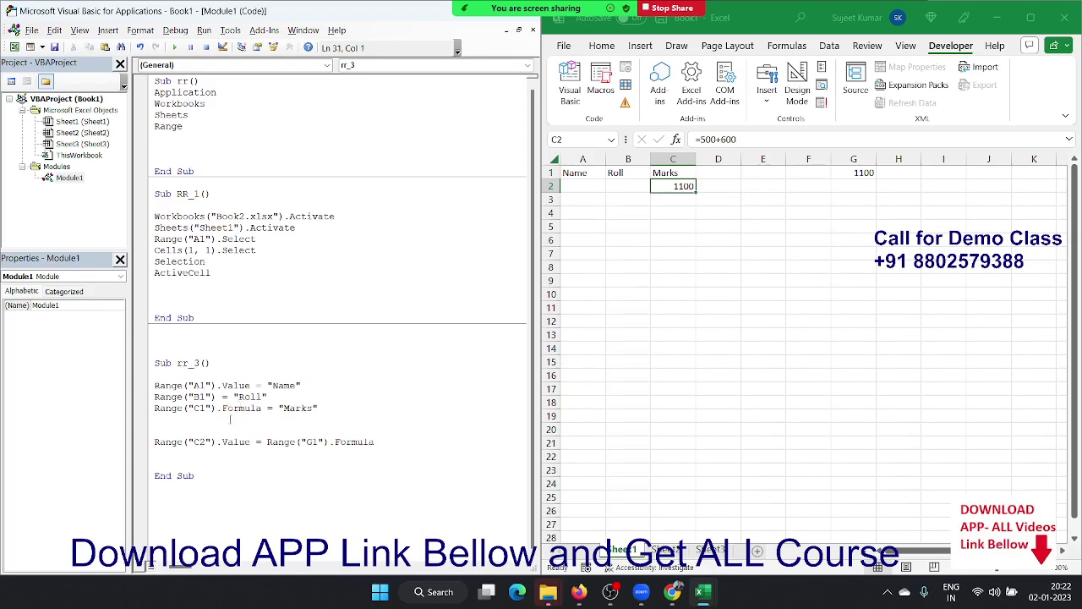
key(Delete)
key(Delete)
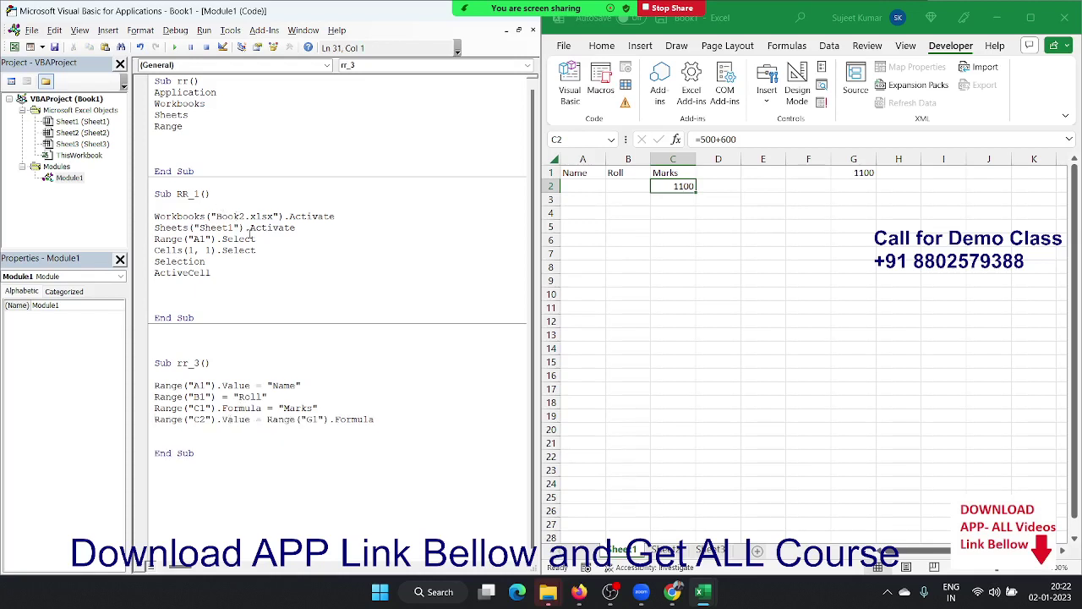
Add a blank line above rr_3's End Sub and select RR_1's Sheets("Sheet1").Activate line.
drag(255, 239, 157, 218)
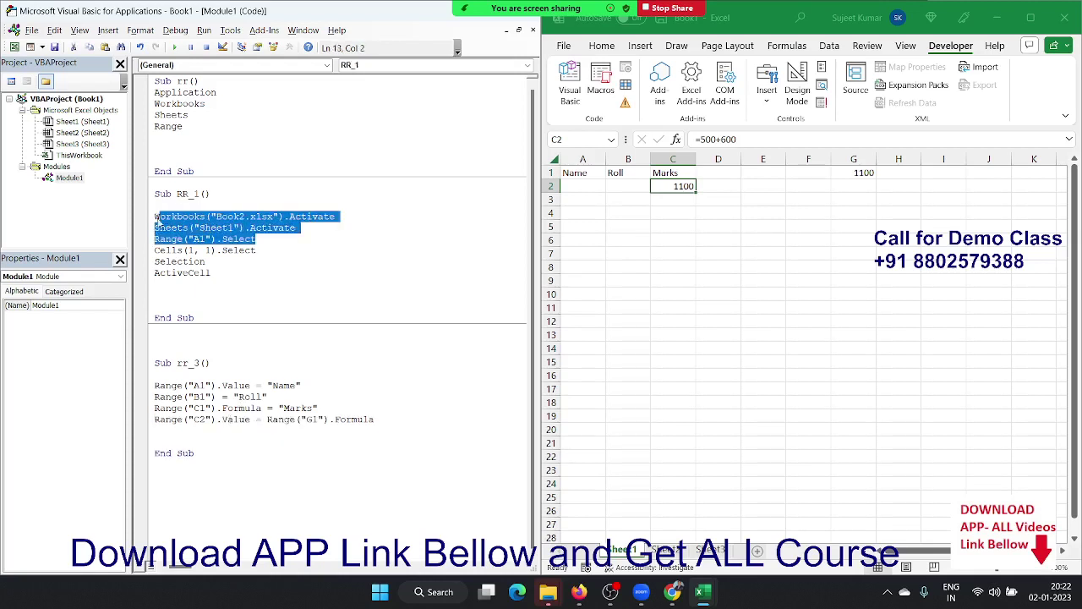
double_click(160, 216)
double_click(169, 227)
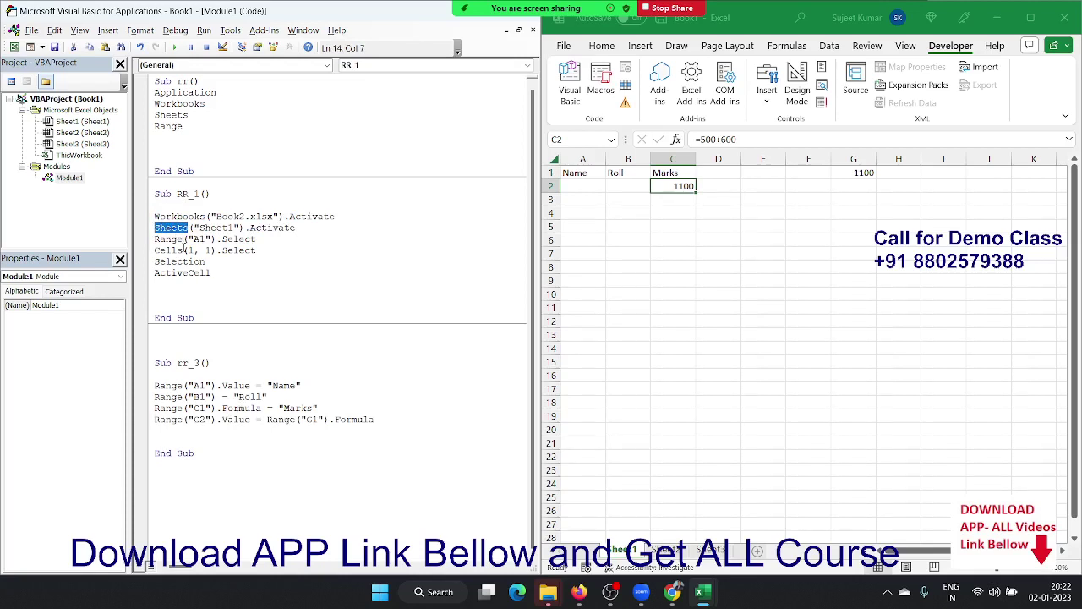
click(180, 420)
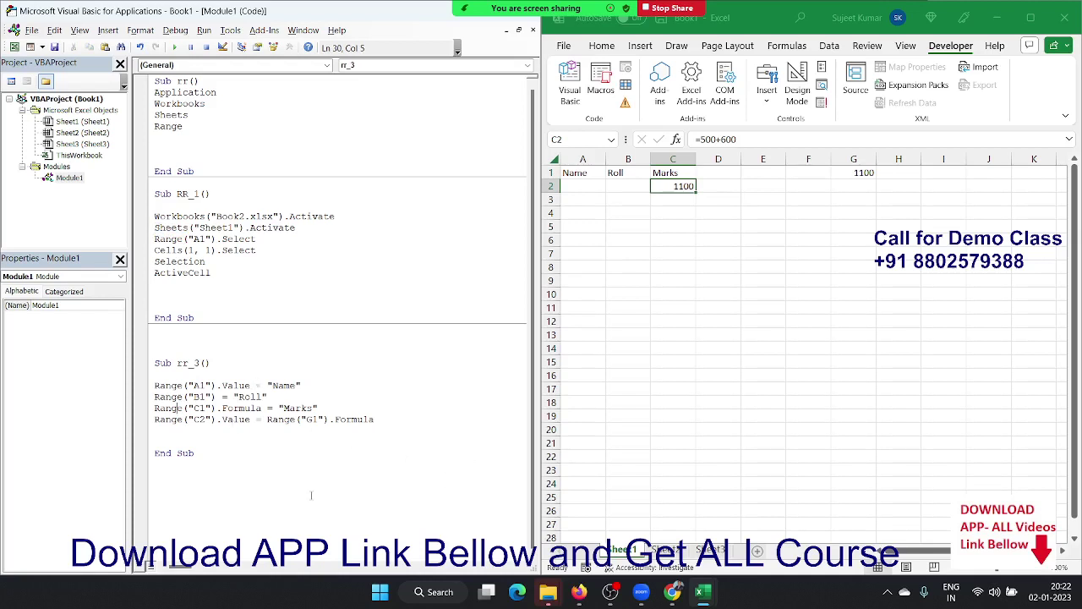
click(190, 446)
key(Return)
key(Return)
drag(295, 227, 153, 228)
key(ctrl+c)
Paste the activation line into rr_3 and change it to Sheets("Sheet3").Activate.
click(178, 445)
key(ctrl+v)
click(235, 454)
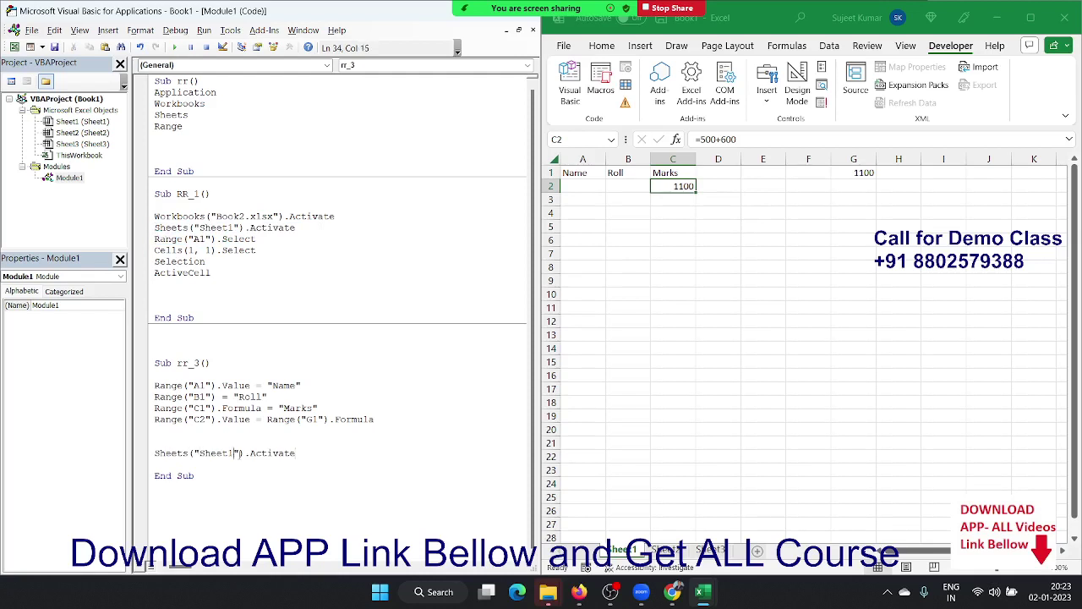
key(BackSpace)
text(3)
click(257, 497)
Copy Range("A1").Value = "Name" below the Sheet3 activation, then view the empty Sheet3.
drag(322, 387, 150, 389)
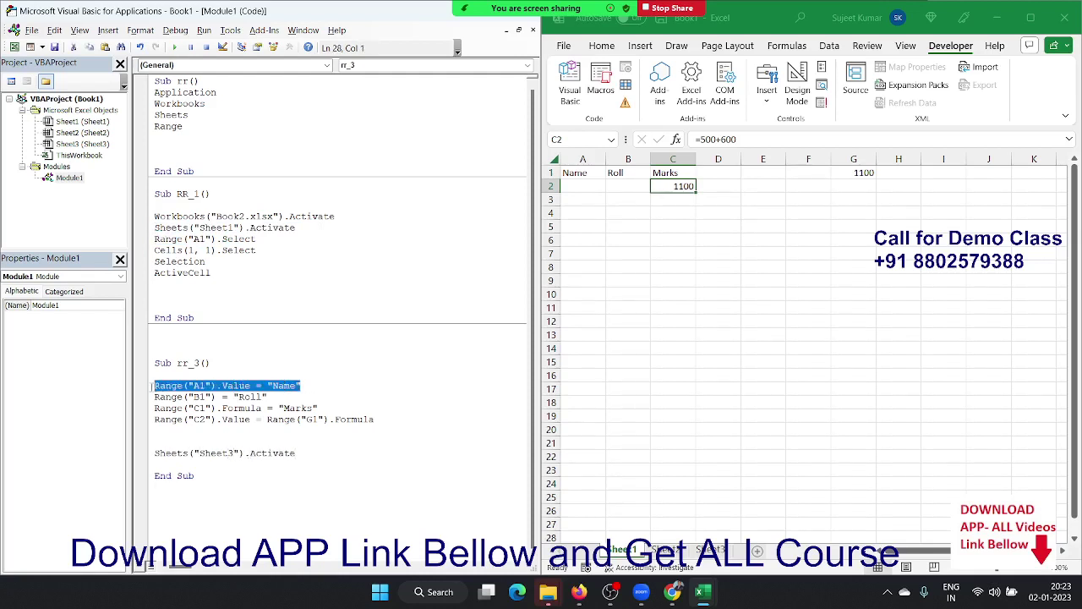
key(ctrl+c)
click(175, 461)
key(ctrl+v)
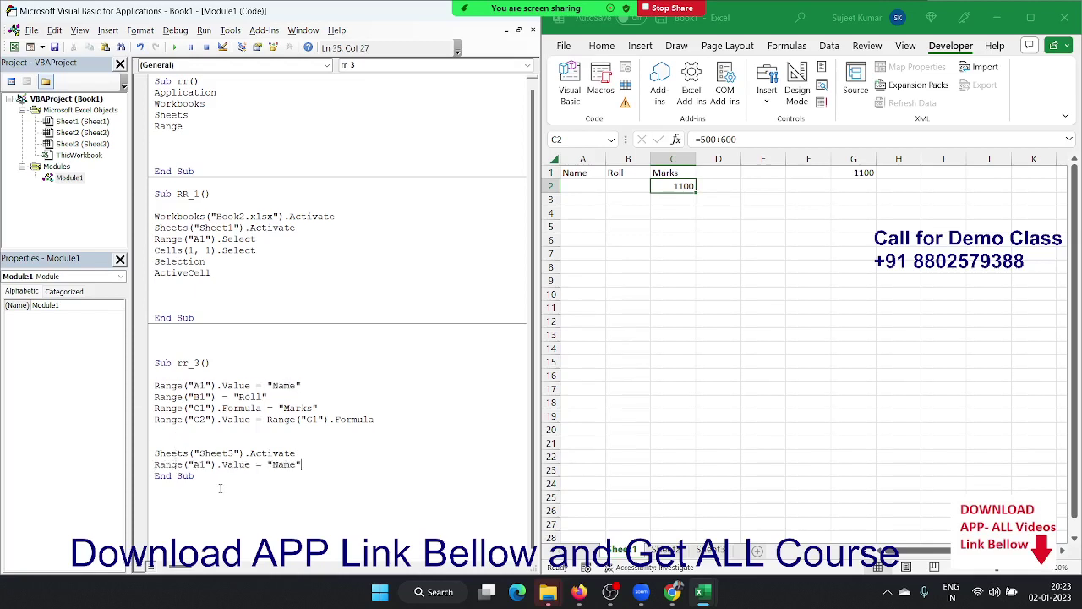
key(Return)
key(Return)
key(Return)
click(711, 550)
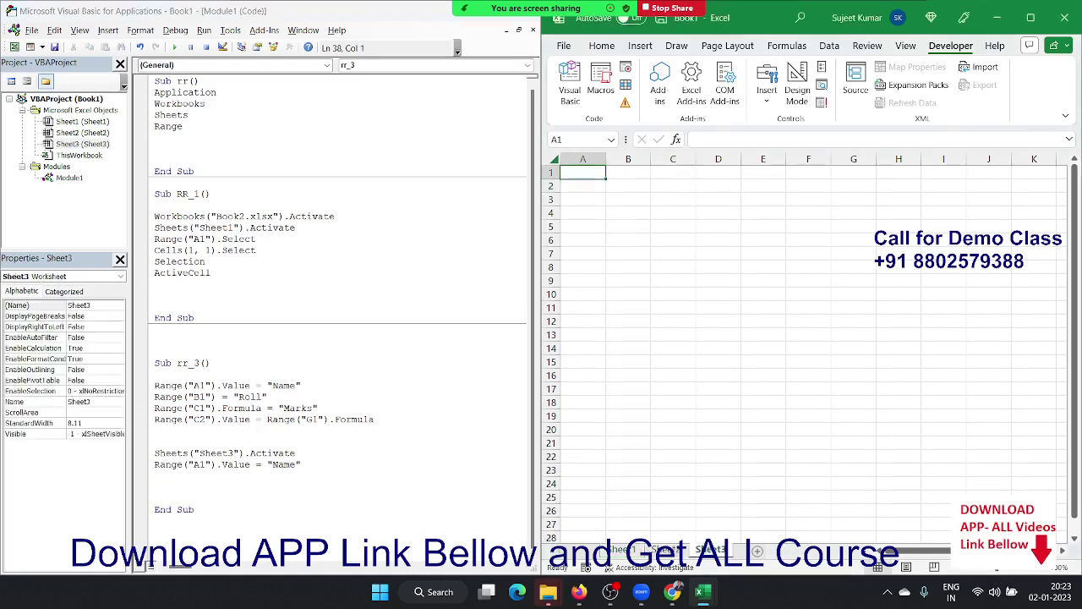
Prefix the A1 line with Sheets("Sheet3"). and delete the separate Sheets("Sheet3").Activate line.
click(622, 549)
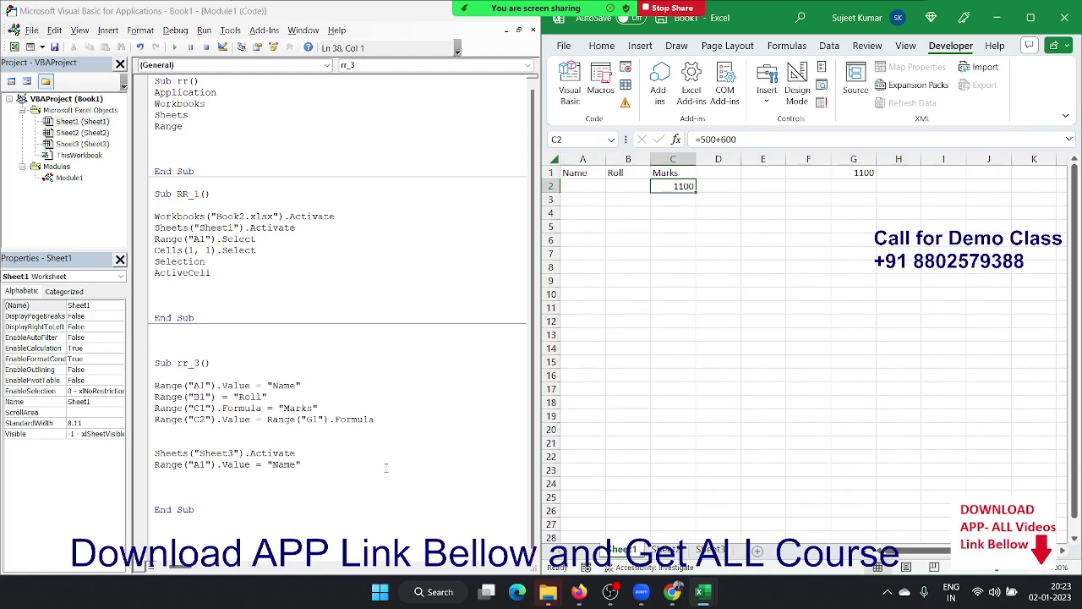
click(249, 453)
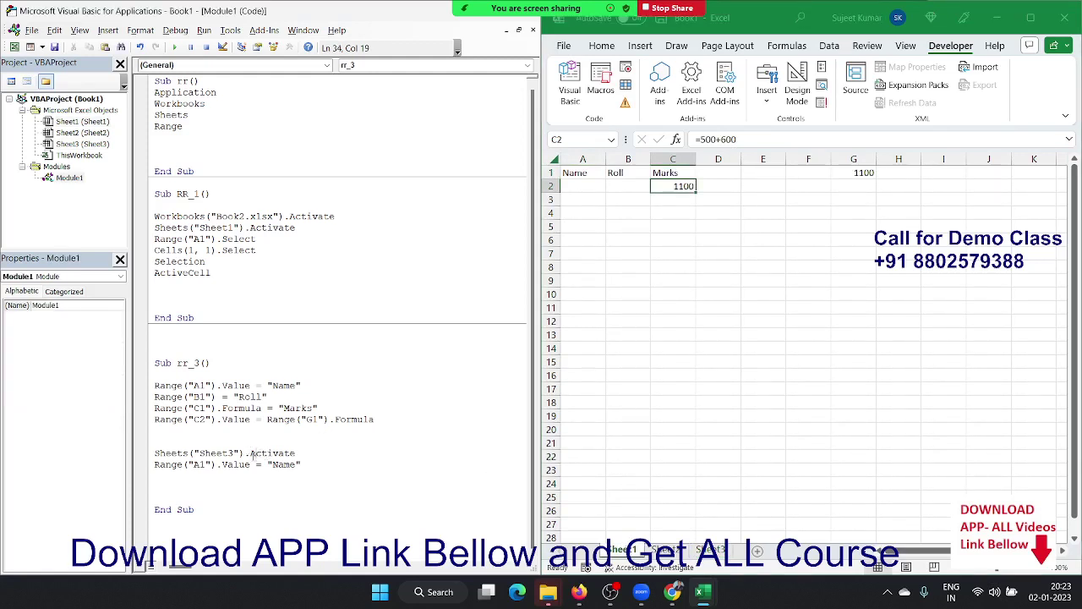
key(shift+Left)
key(shift+Left)
key(shift+Left)
key(Left)
drag(249, 454, 147, 453)
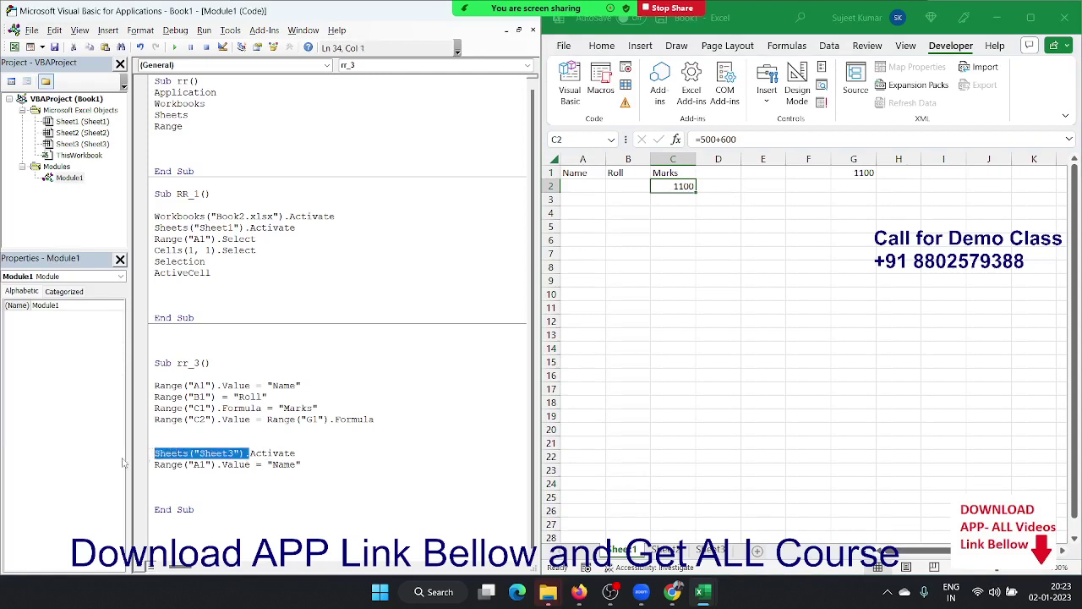
key(ctrl+c)
click(154, 465)
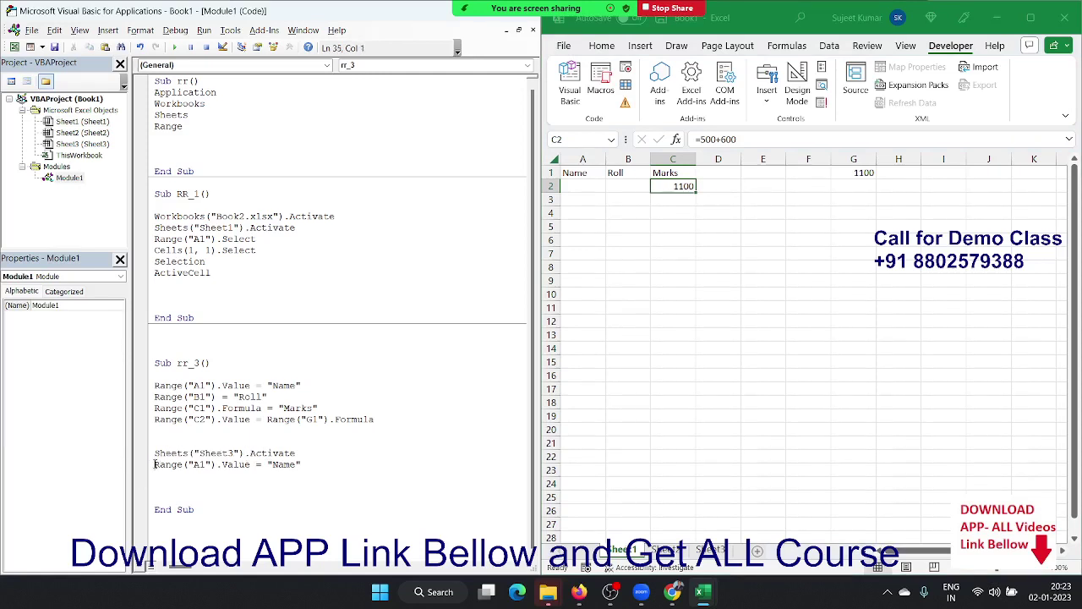
key(ctrl+v)
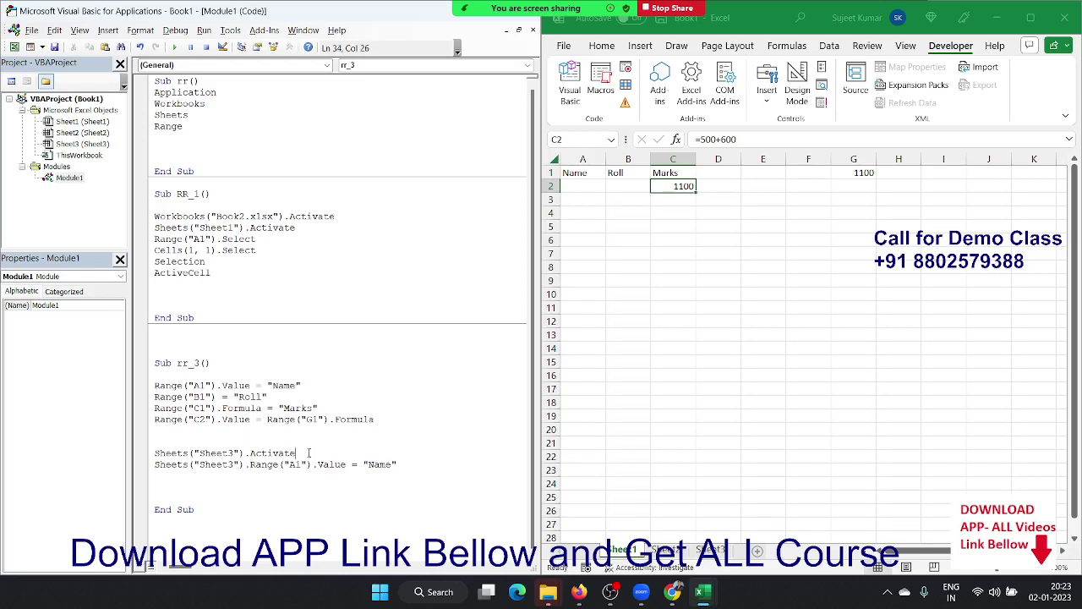
drag(296, 454, 154, 454)
key(Delete)
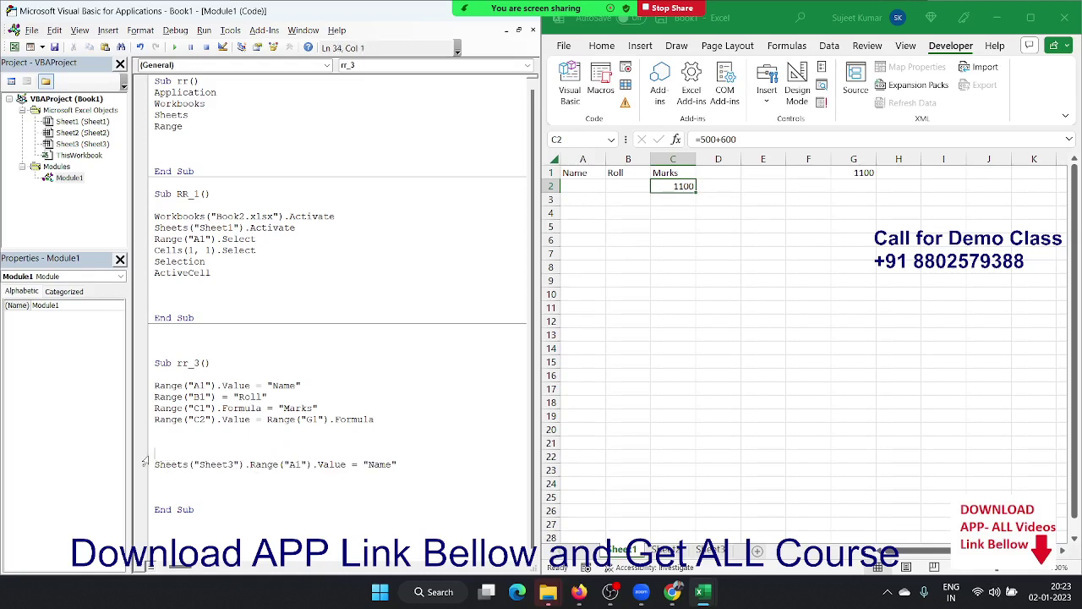
click(243, 485)
click(718, 551)
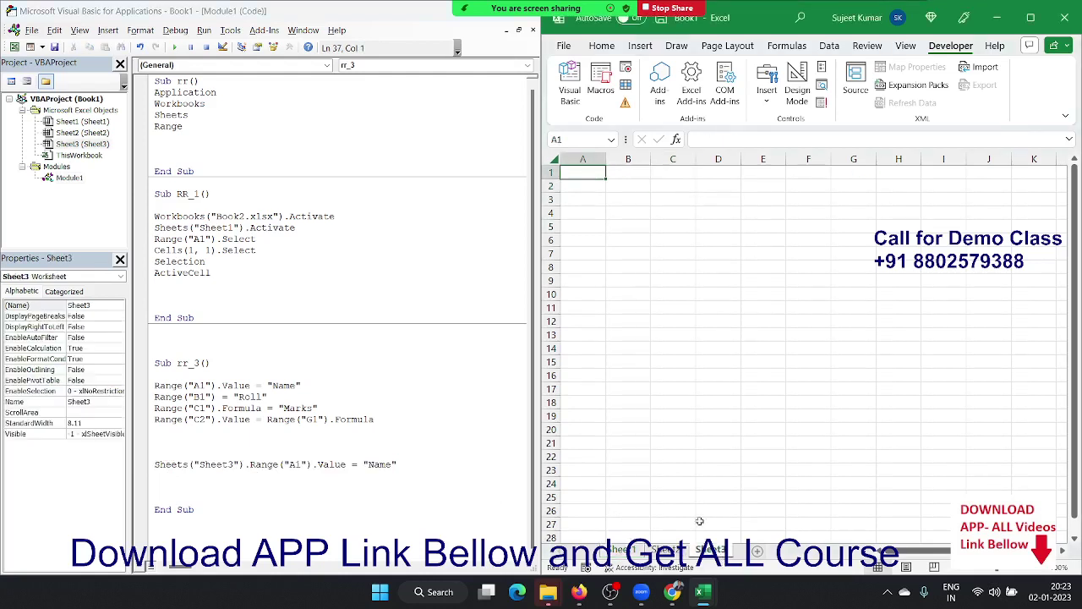
click(621, 550)
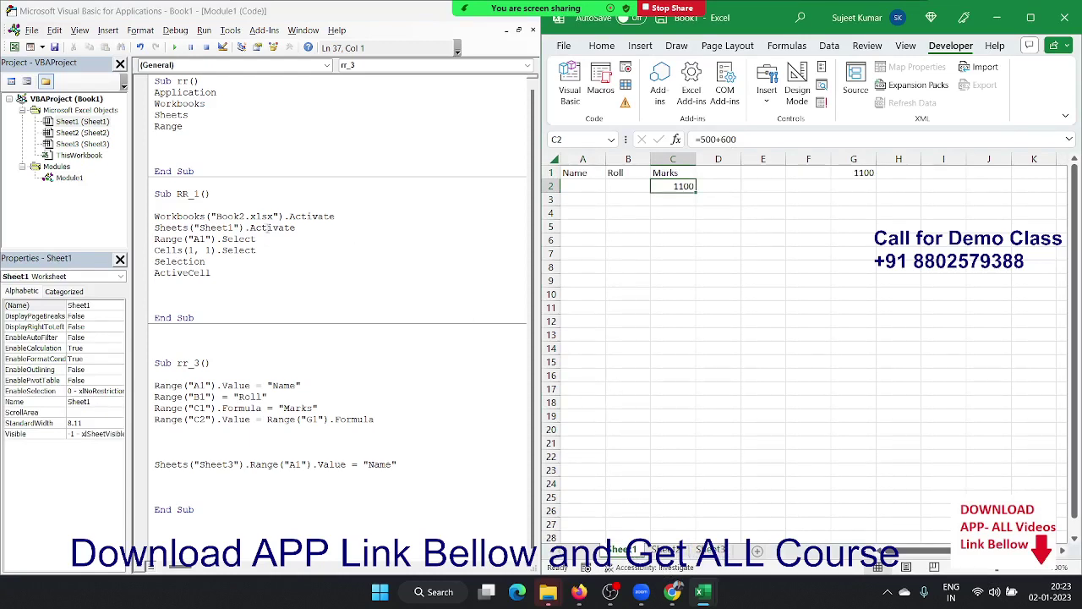
double_click(267, 227)
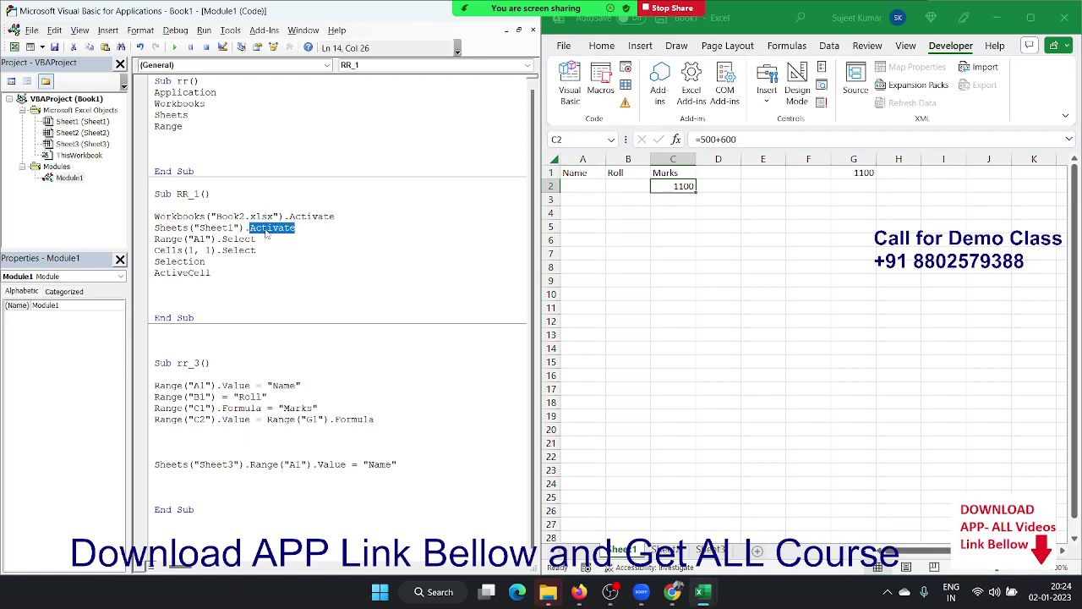
click(707, 560)
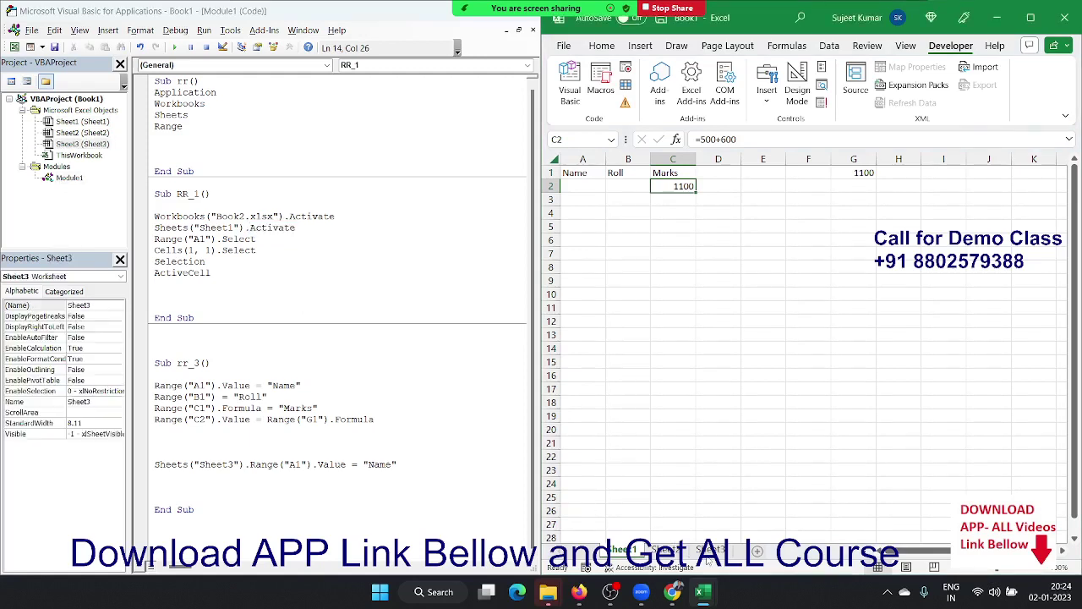
click(651, 229)
click(587, 181)
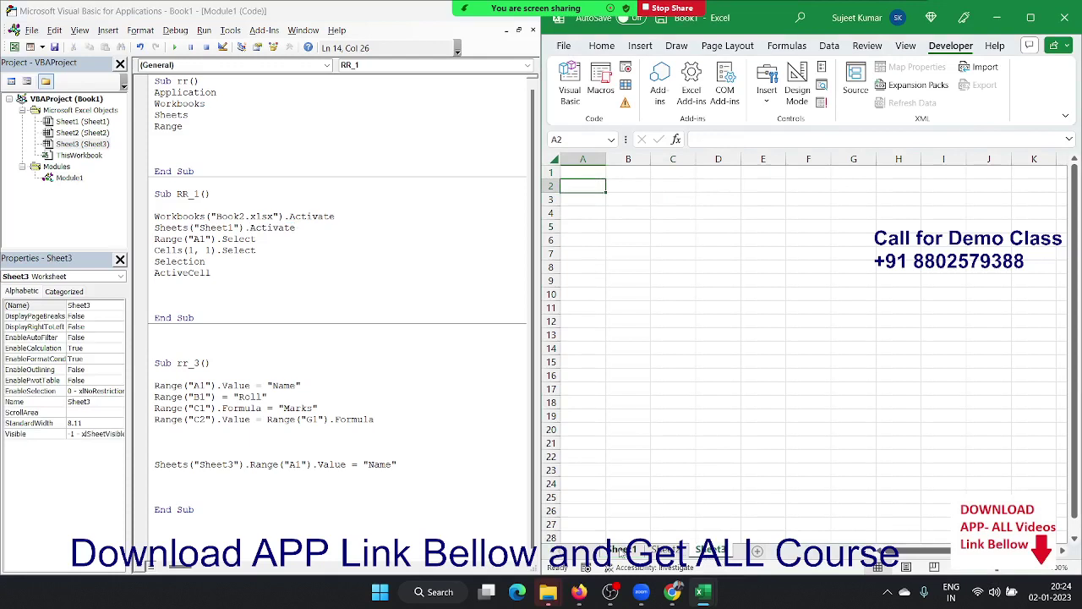
click(621, 550)
click(257, 250)
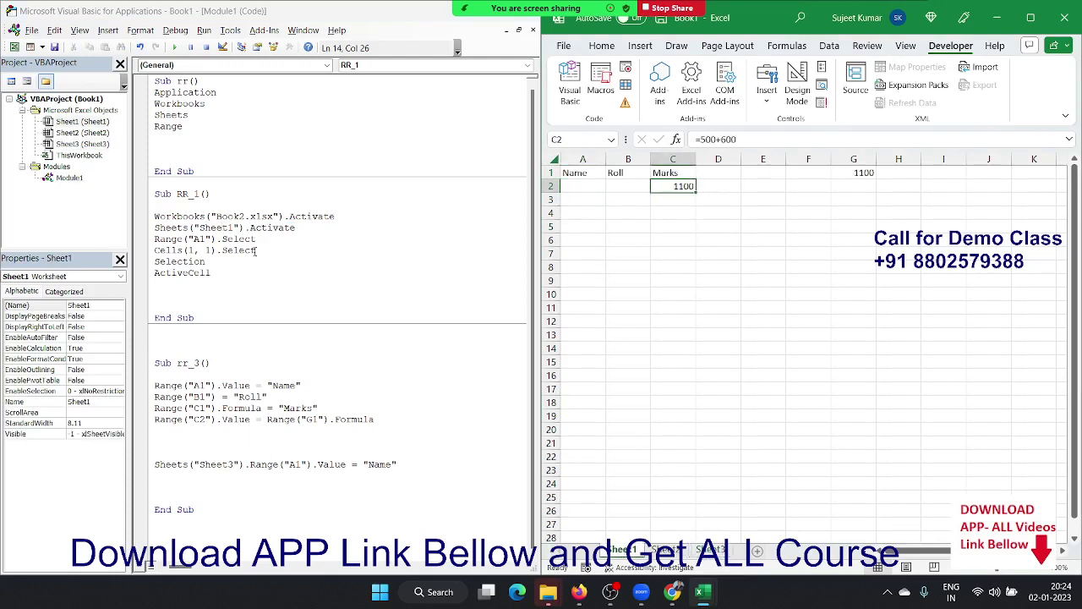
drag(257, 250, 154, 228)
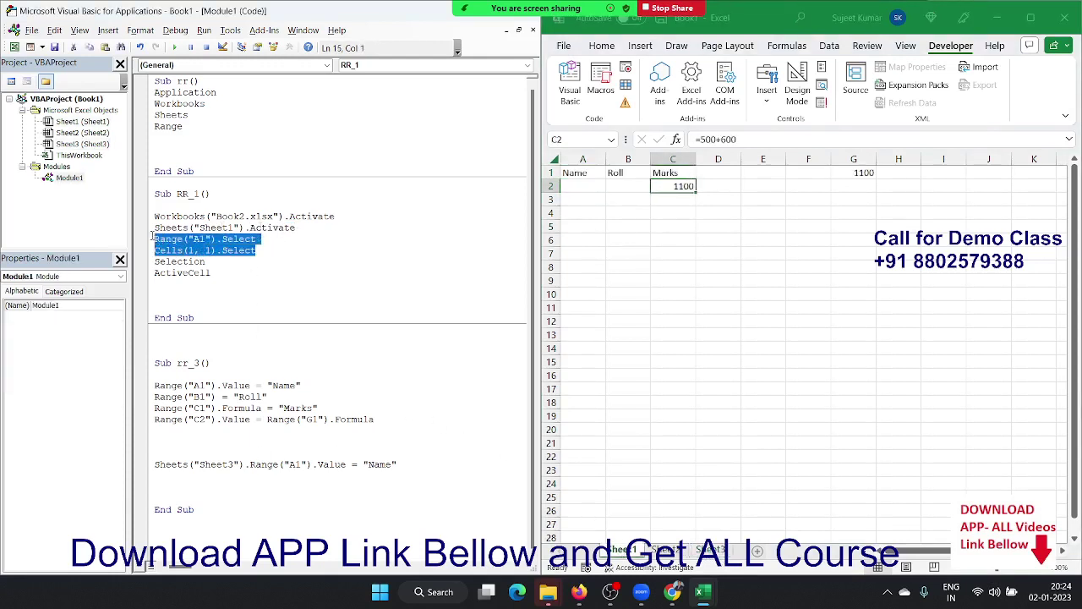
click(229, 453)
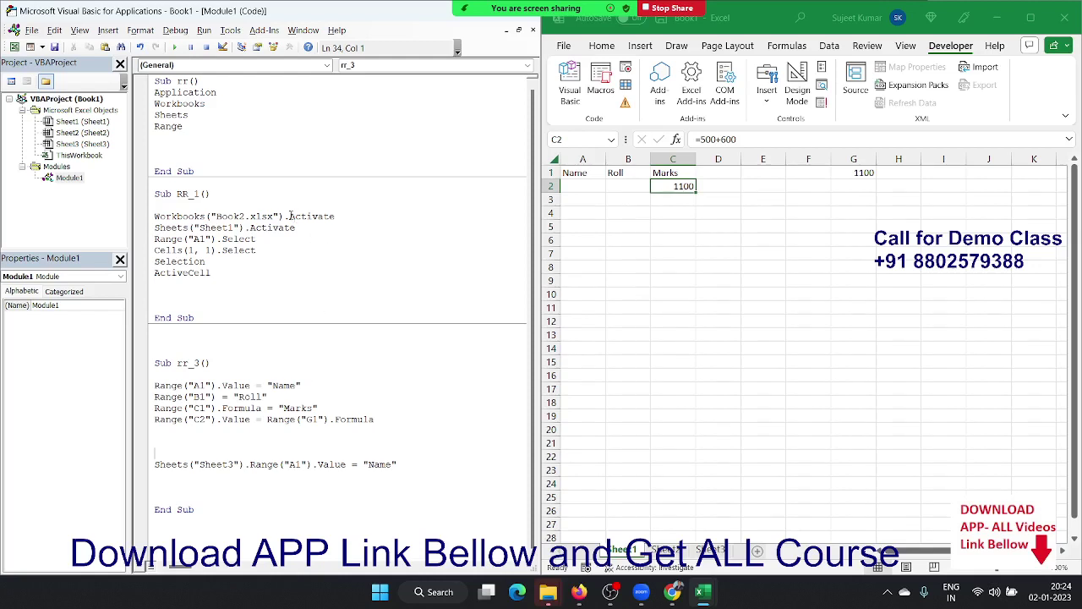
Prefix rr_3's Sheets("Sheet3") line with Workbooks("Book2.xlsx"). copied from RR_1.
drag(289, 216, 133, 226)
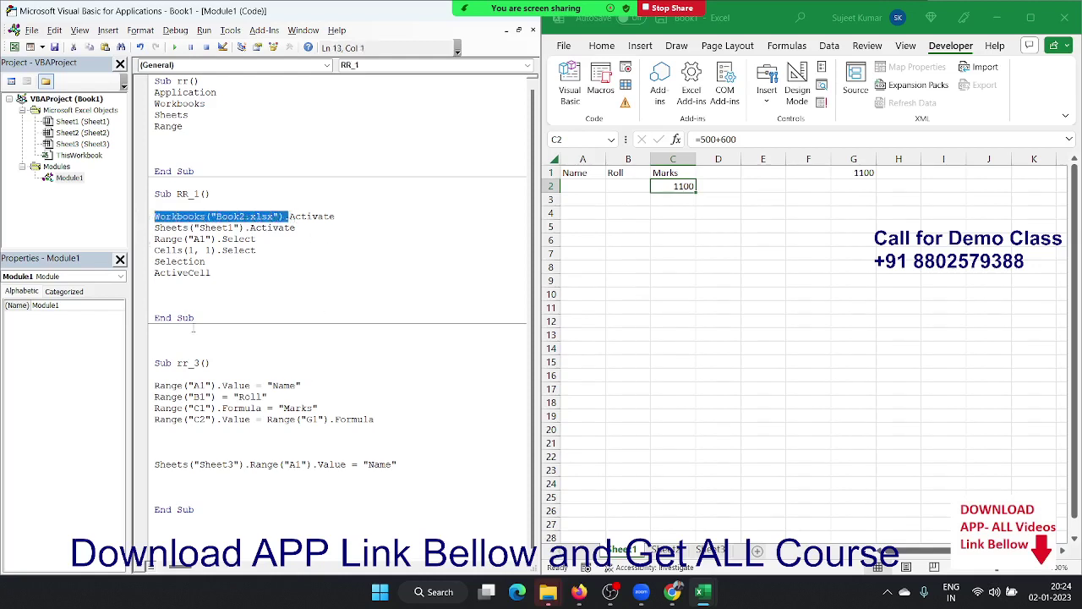
click(154, 465)
text(Workbooks("Book2.xlsx").)
click(275, 493)
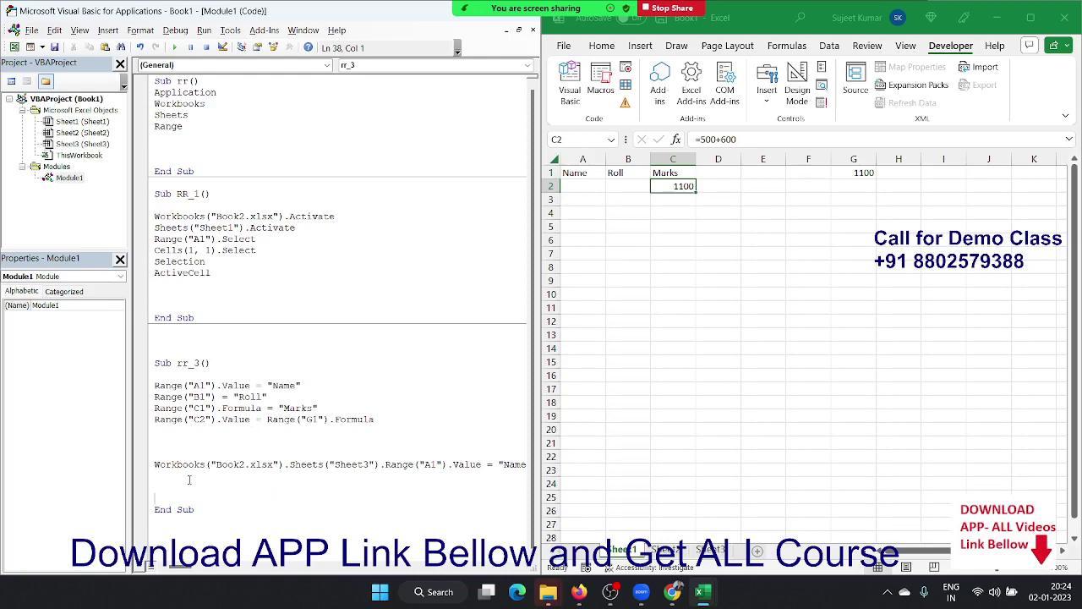
click(219, 531)
scroll(168, 295, down, 7)
Create Sub rr_4 with Sheets("Sheet1").Select and Range("A1").Copy lines.
click(168, 295)
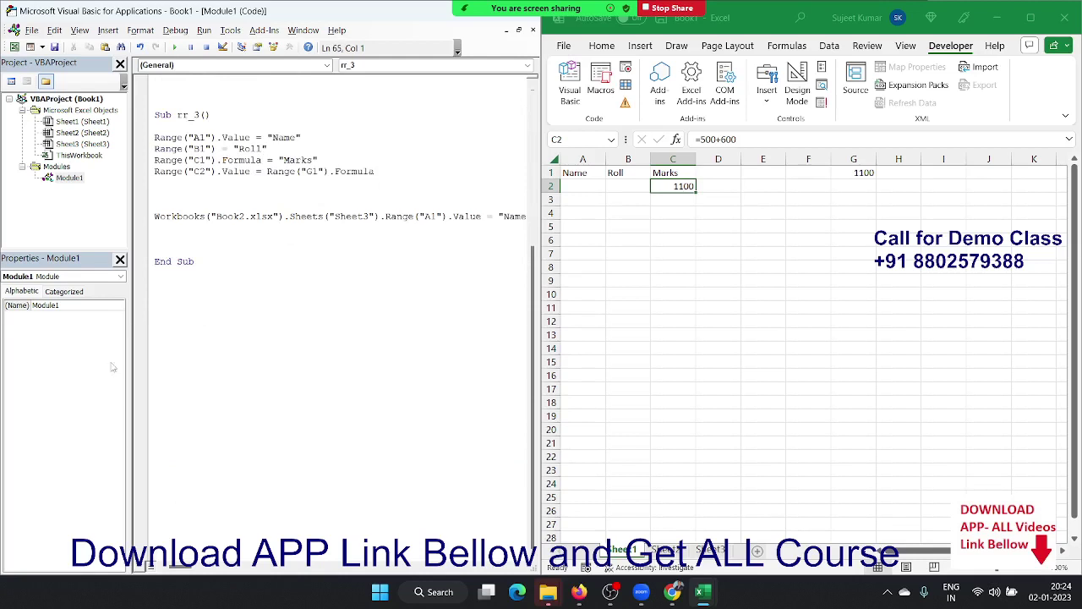
click(168, 285)
text(s)
text(ub rr)
text(4())
key(Return)
key(Return)
key(Return)
key(Return)
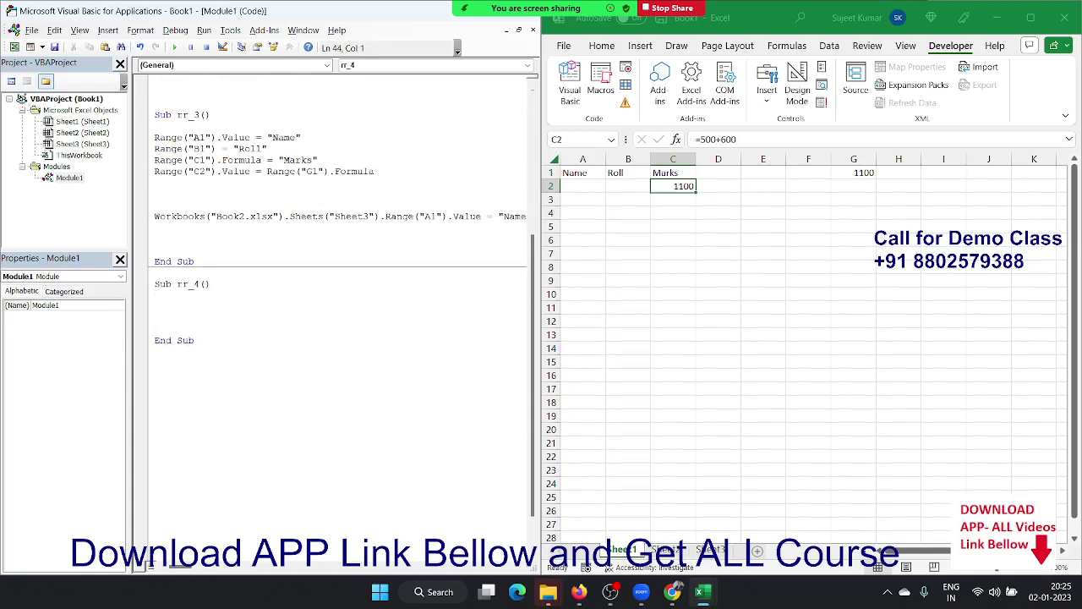
text(range()
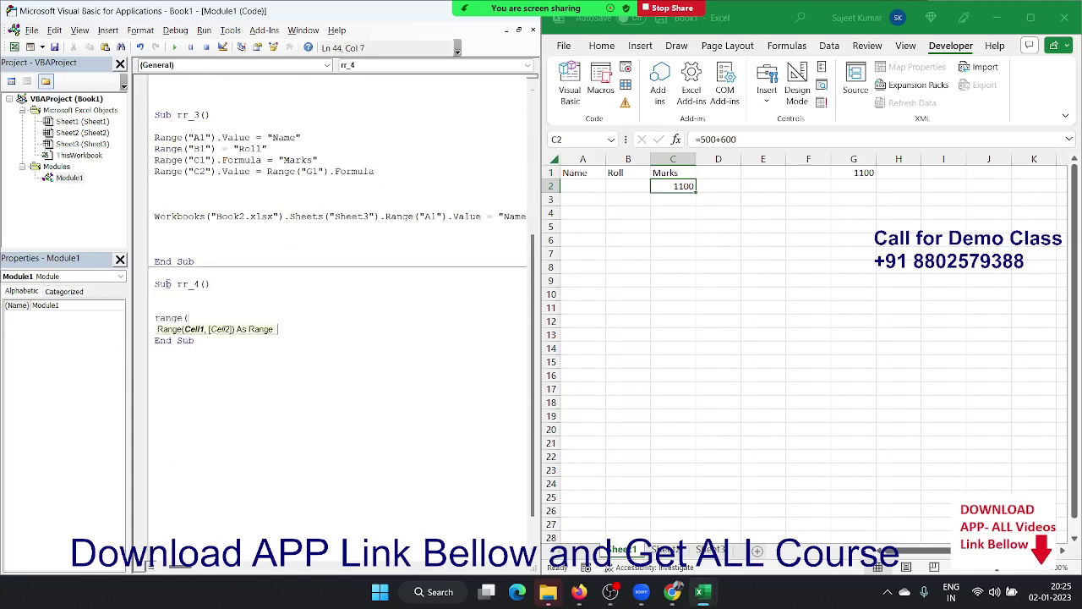
text("A1)
text(").c)
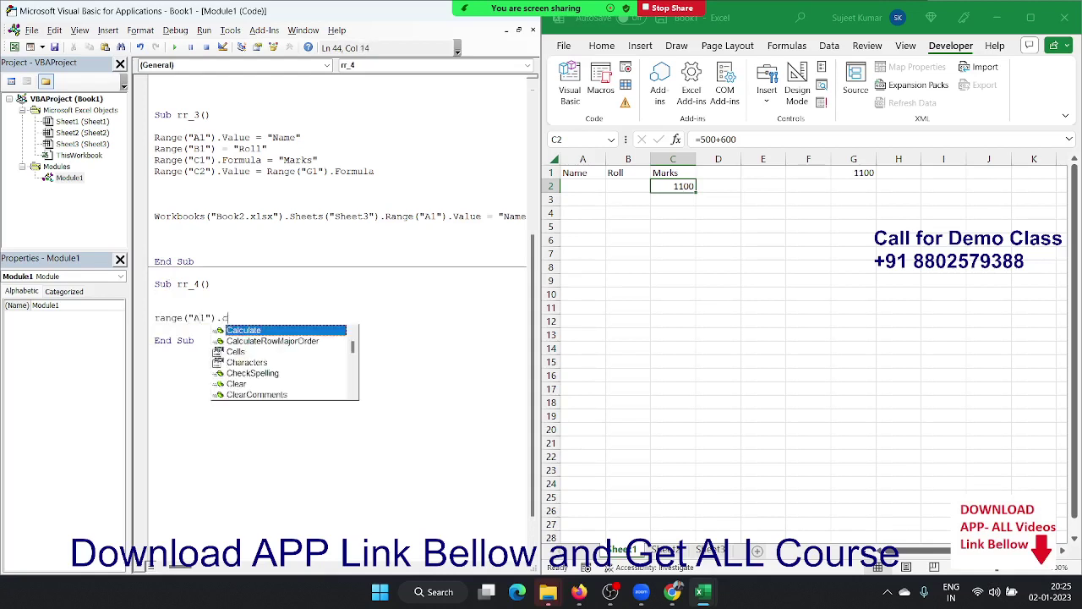
text(op)
key(Tab)
key(Up)
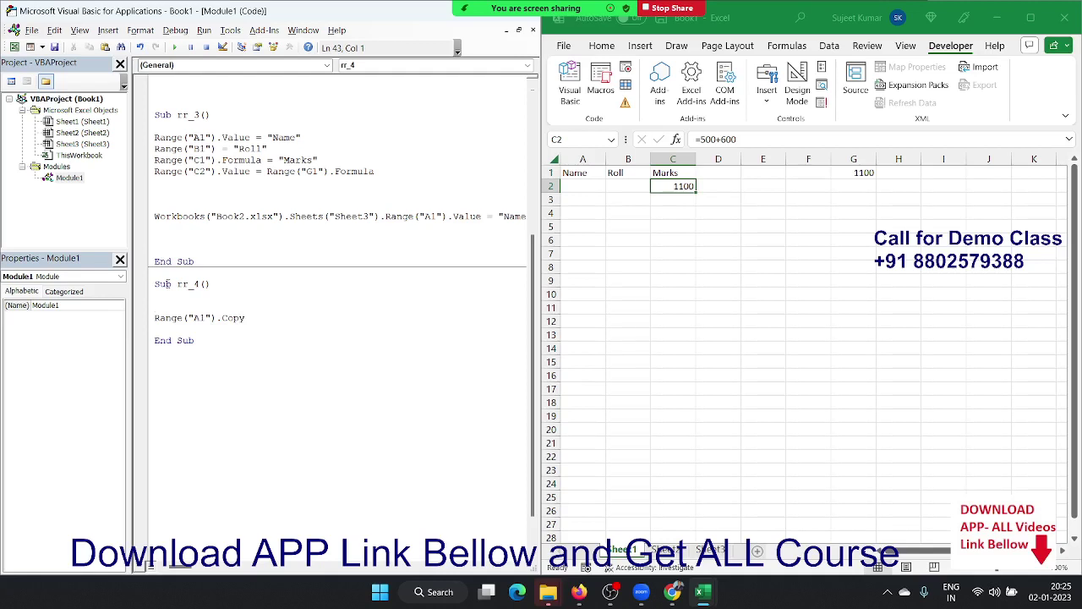
text(shee)
text(ts(")
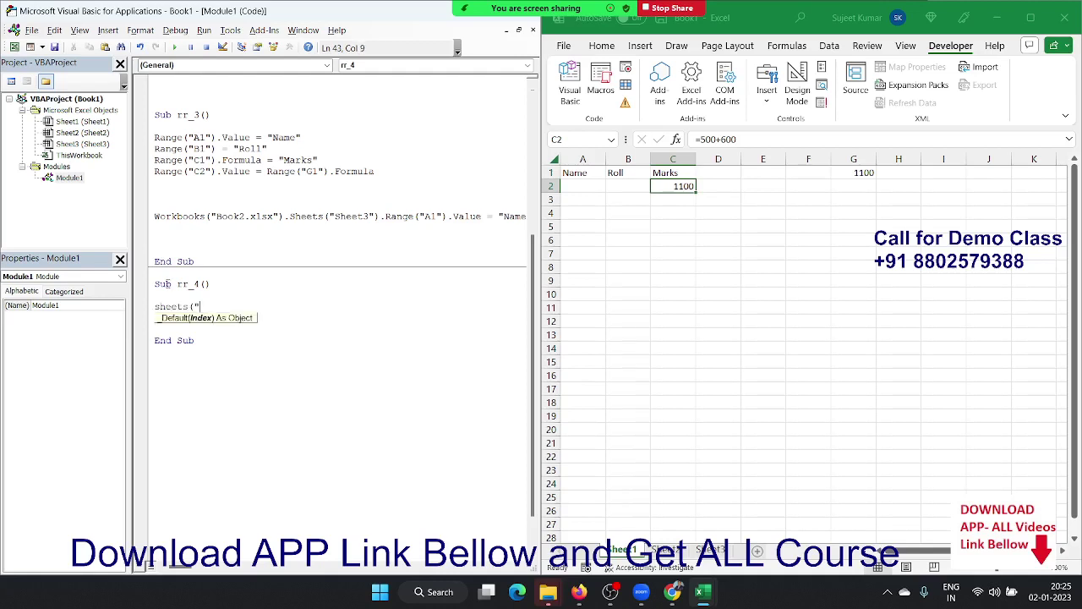
text(Sheet1)
text(").)
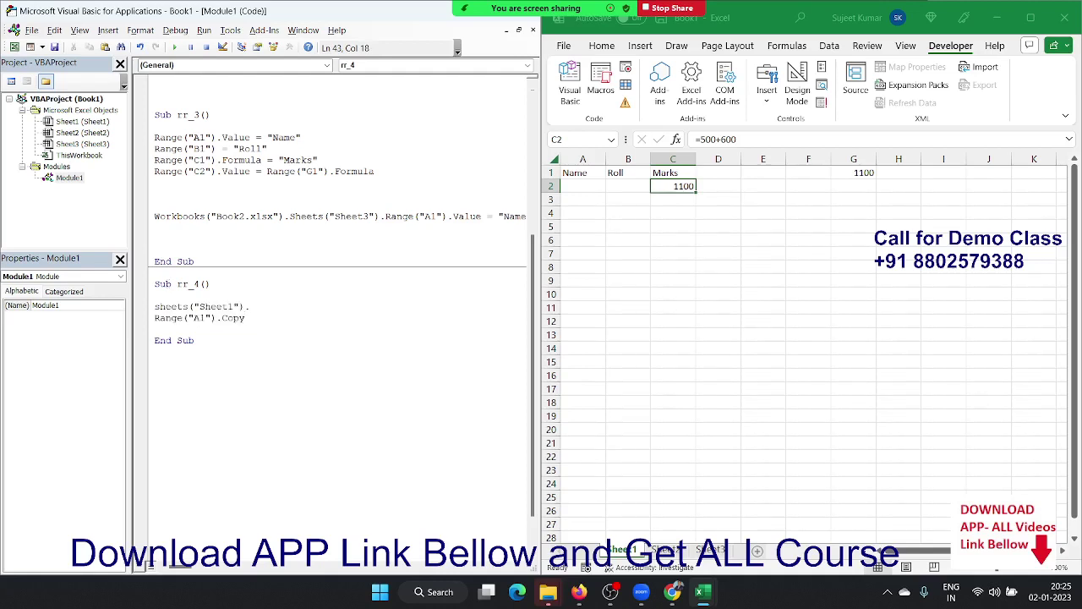
text(selec)
text(t)
Add Sheets("Sheet3").Select, Range("A1").Select and ActiveSheet.Paste after the Copy line.
click(246, 318)
key(Return)
text(sh)
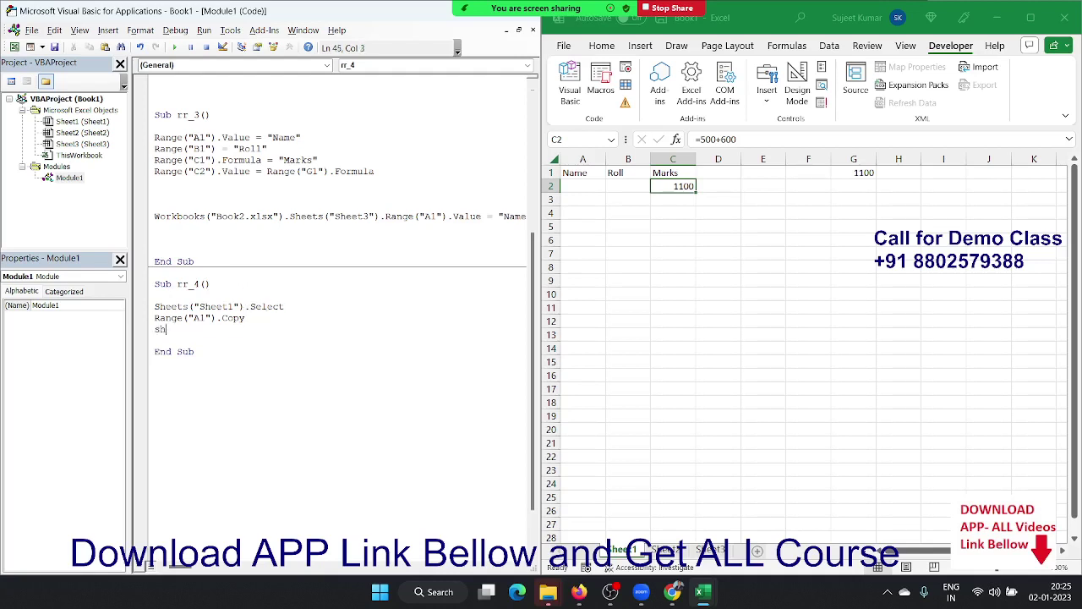
text(eet)
text(s(")
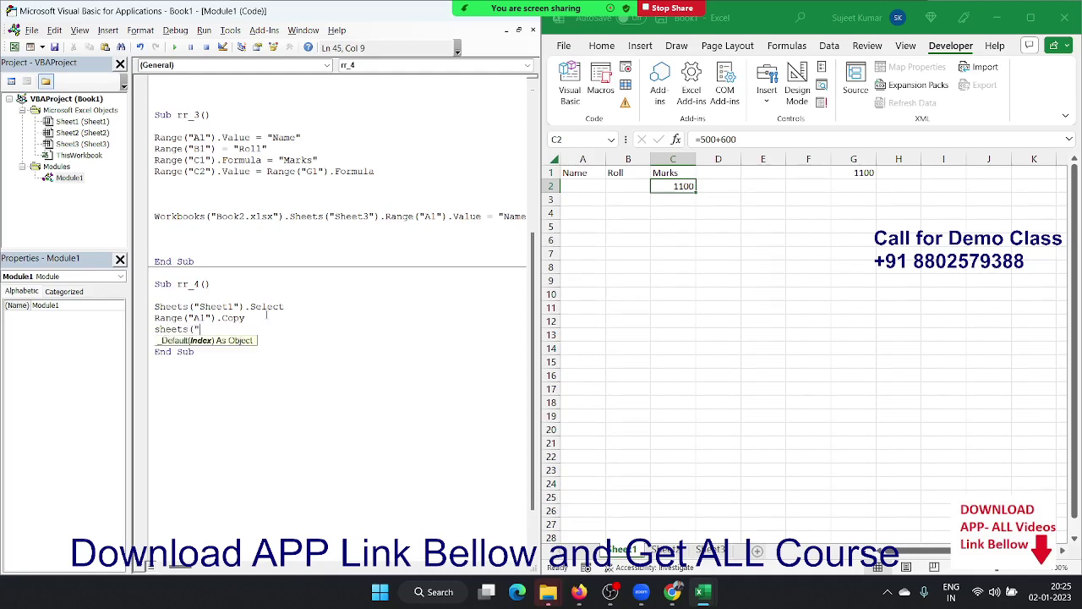
text(Sheet3)
text(")Se)
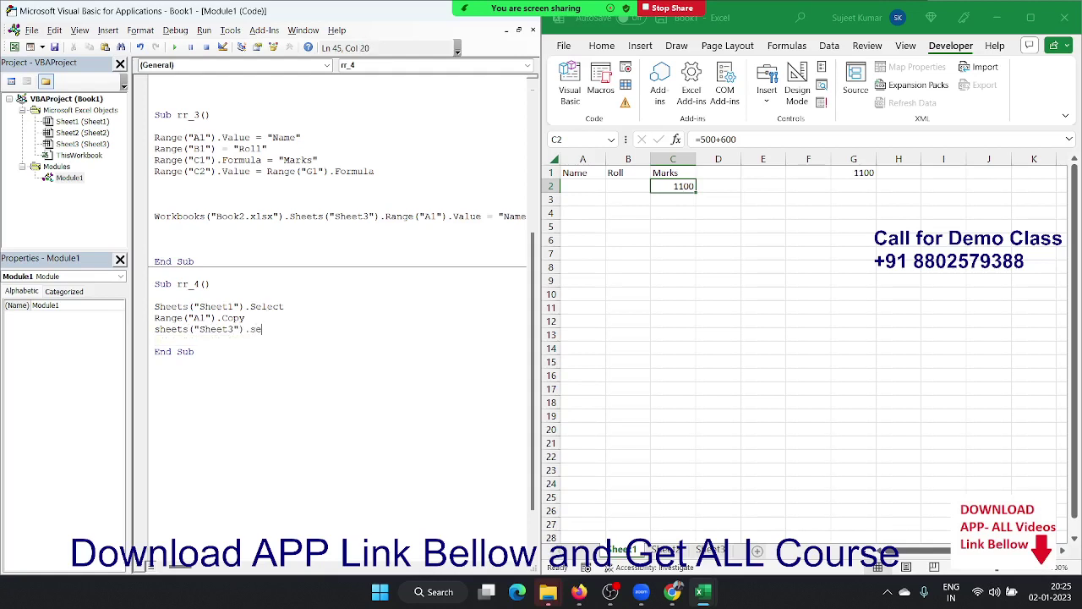
text(lect)
key(Return)
text(range)
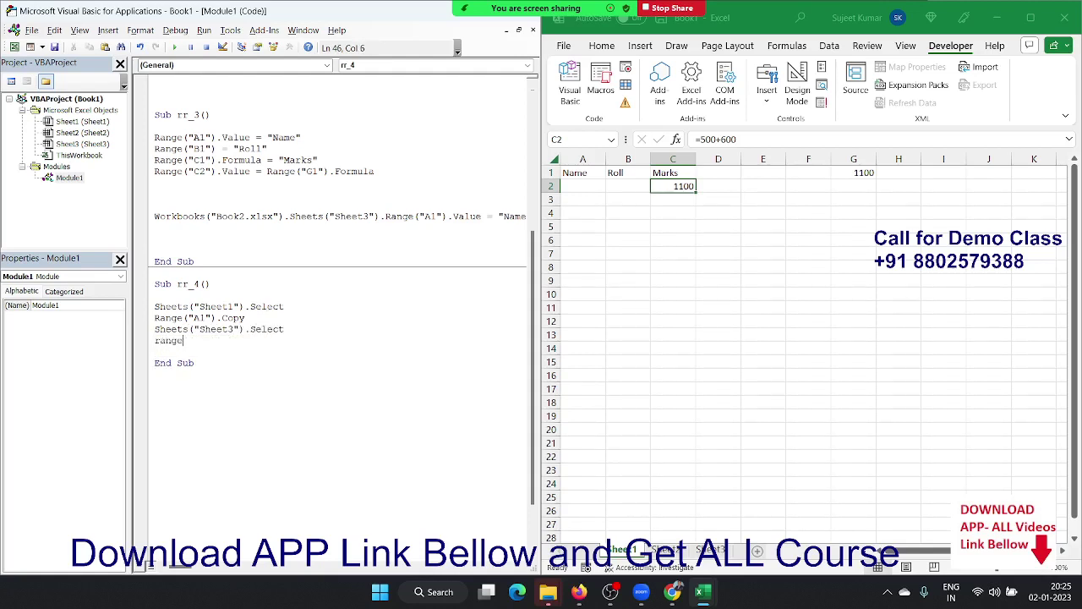
text(("A1)
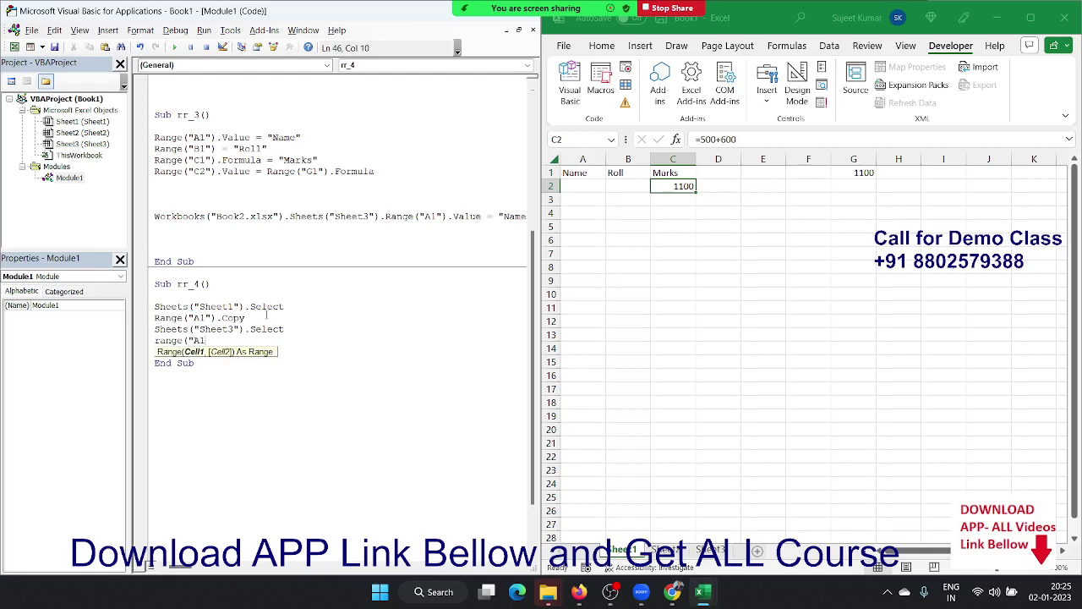
text(").Se)
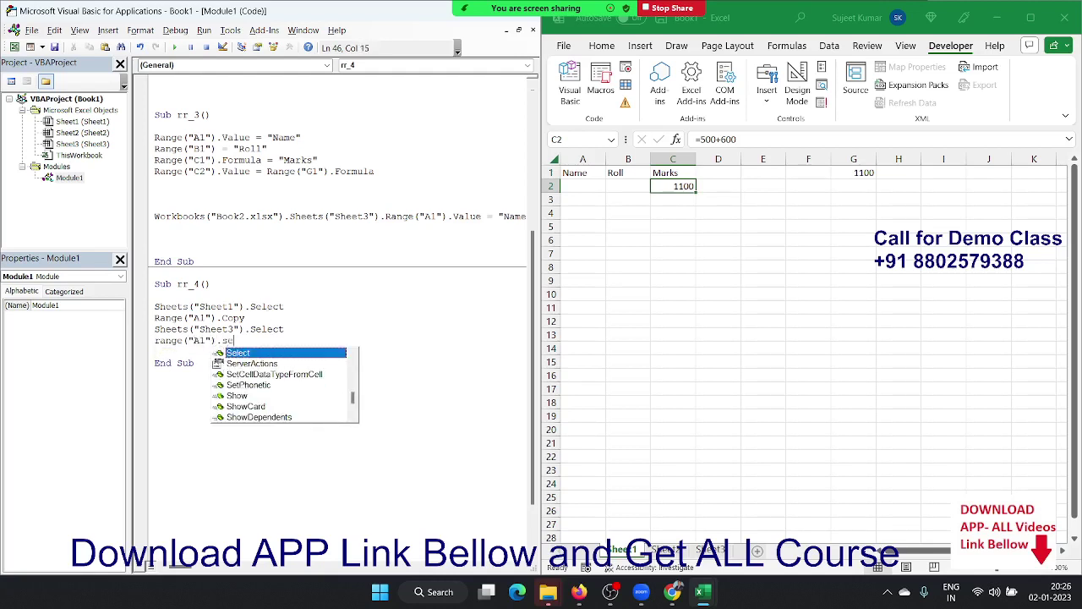
key(Return)
text(a)
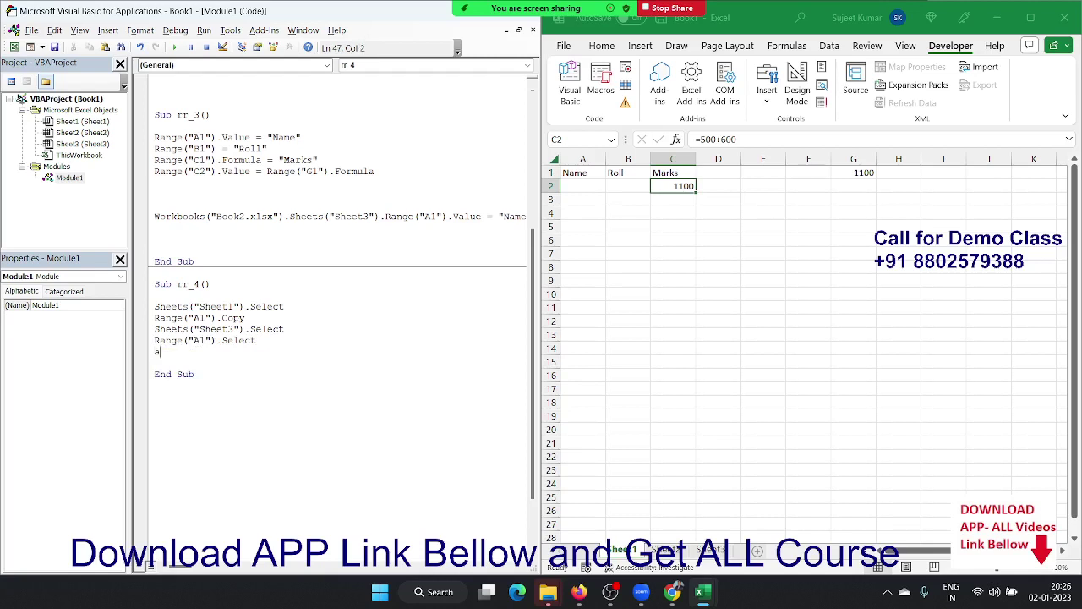
text(ctiveshe)
text(et)
text(pas)
text(te)
key(Return)
Show an empty worksheet in Excel and start stepping into rr_4 from the Debug menu.
click(303, 291)
click(670, 347)
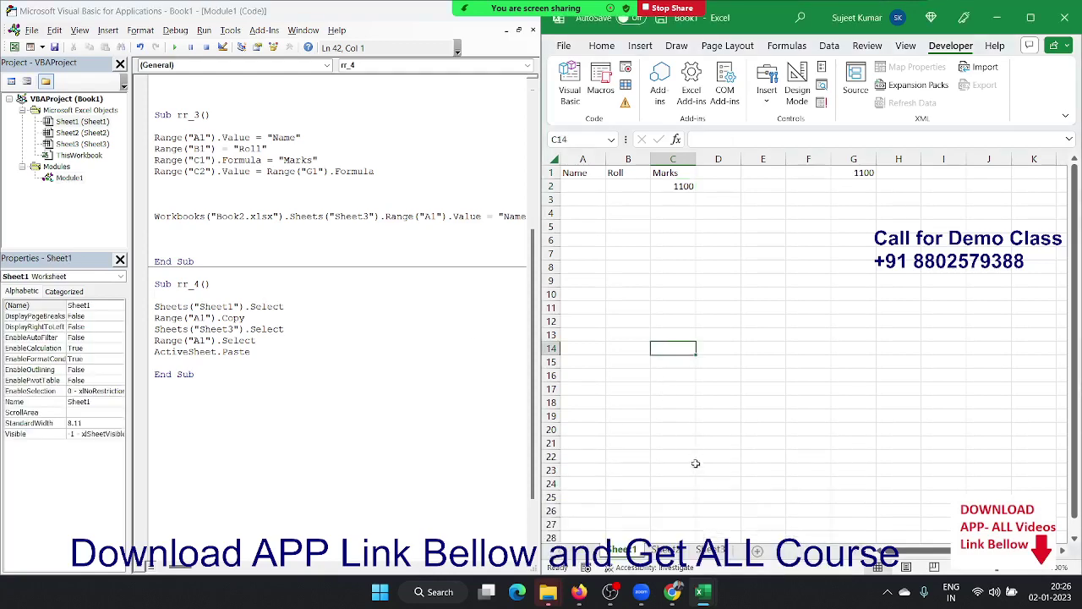
key(F5)
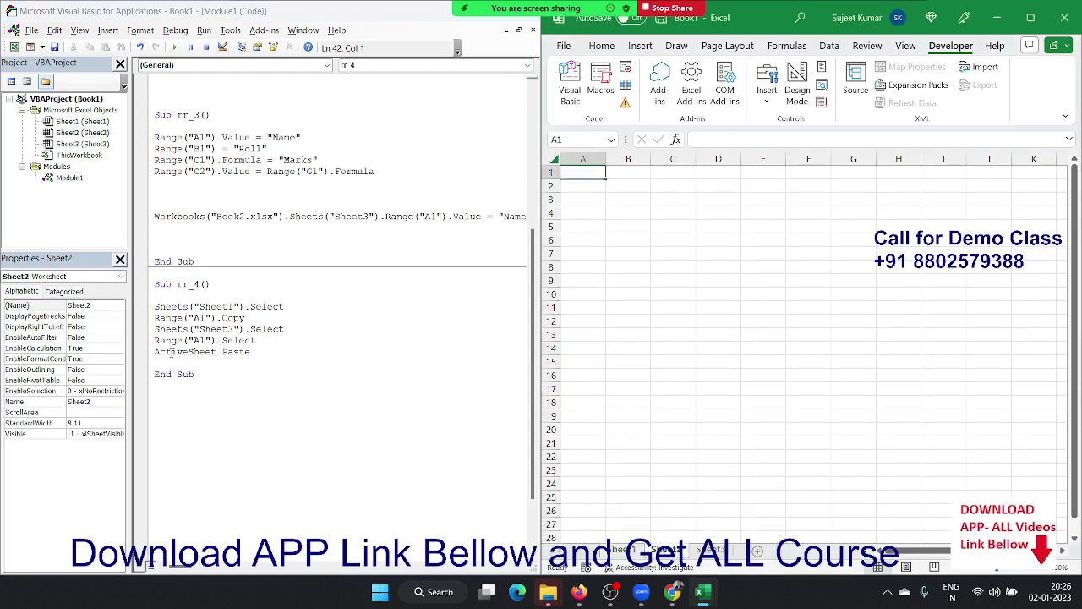
click(175, 30)
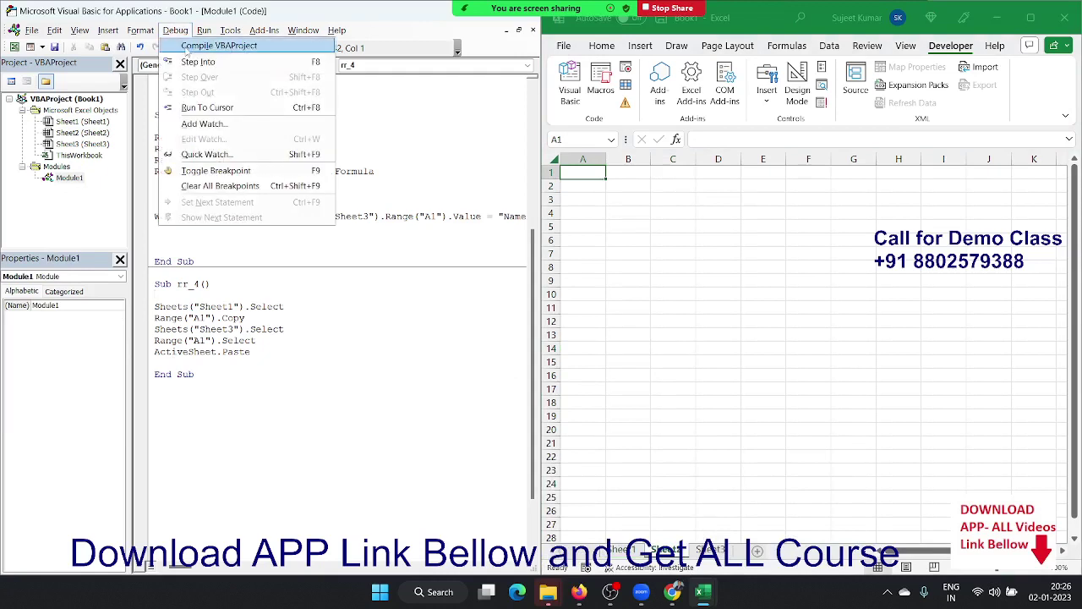
click(197, 62)
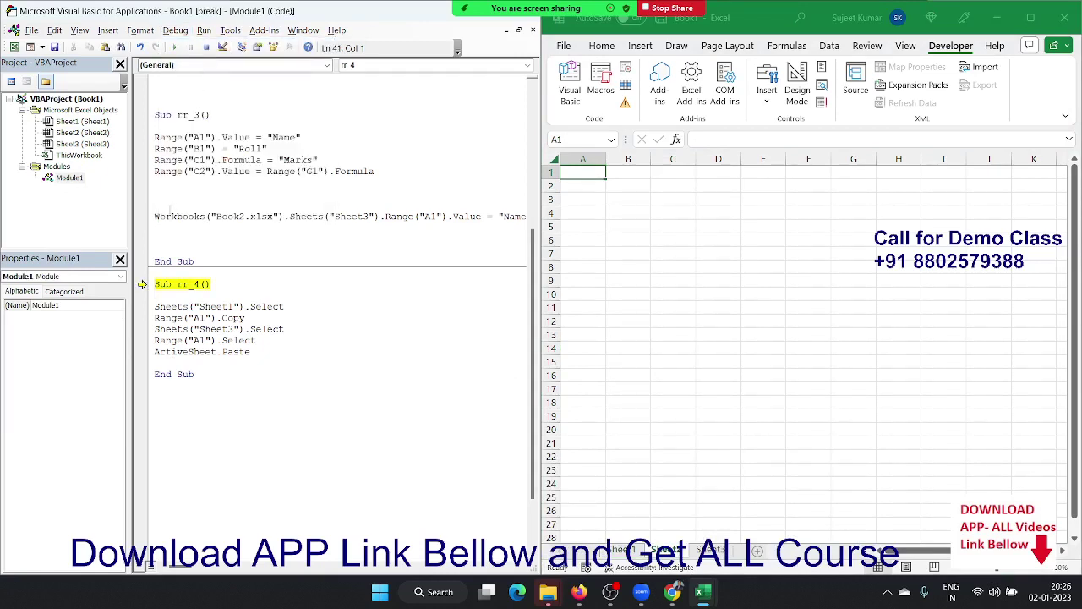
Step through rr_4 with F8 until Name is pasted into Sheet3's A1.
key(F8)
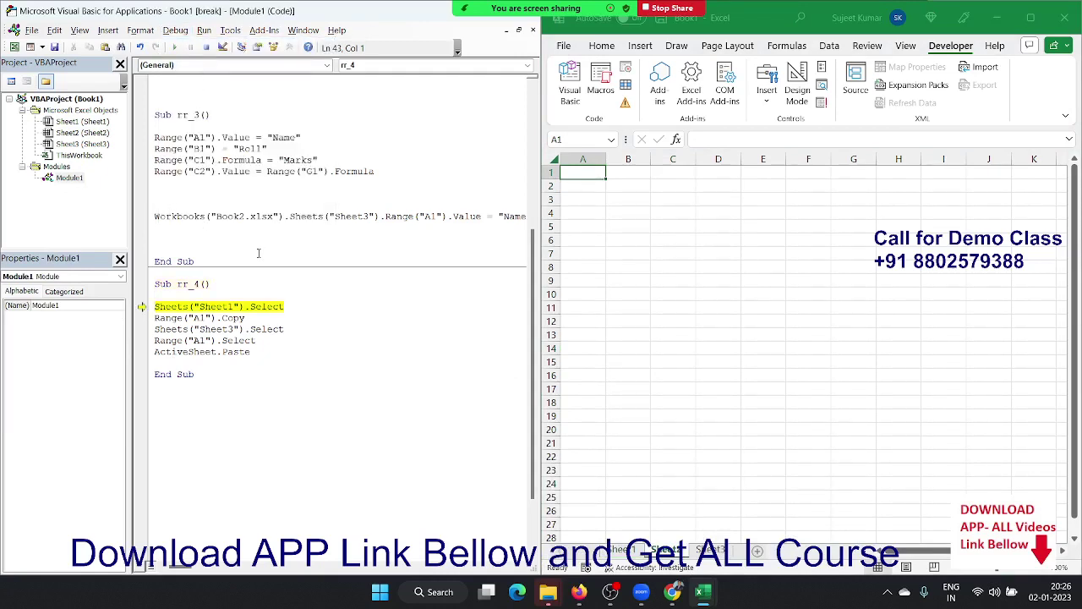
key(F8)
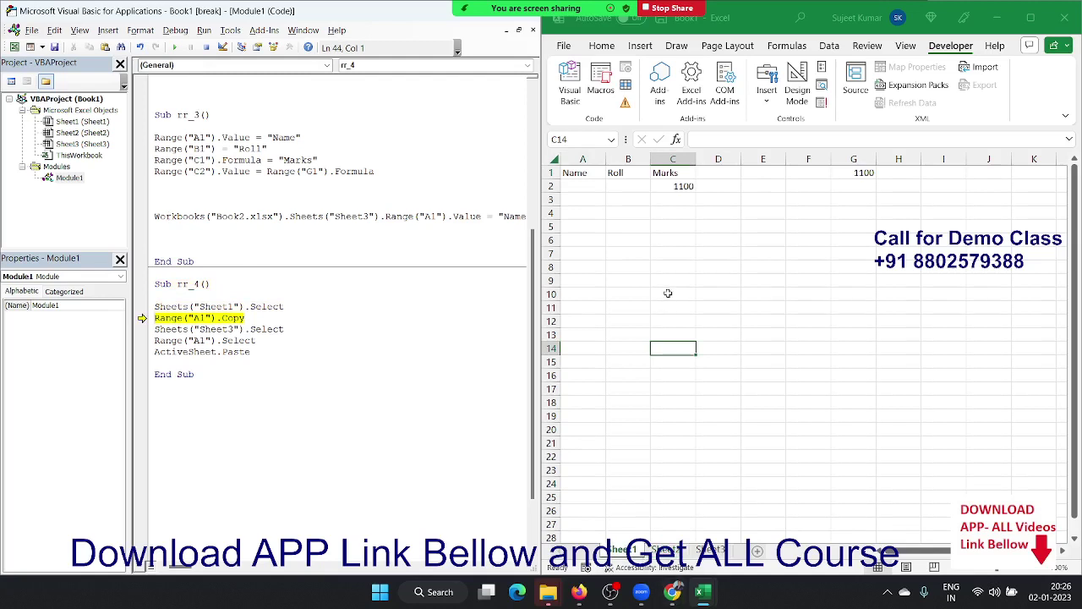
key(F8)
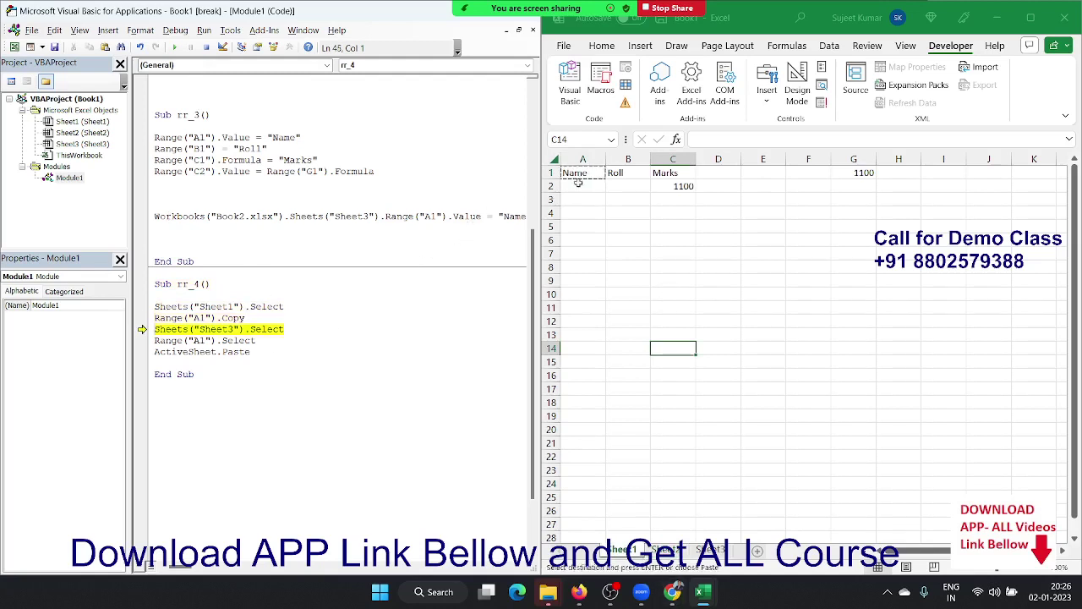
key(F8)
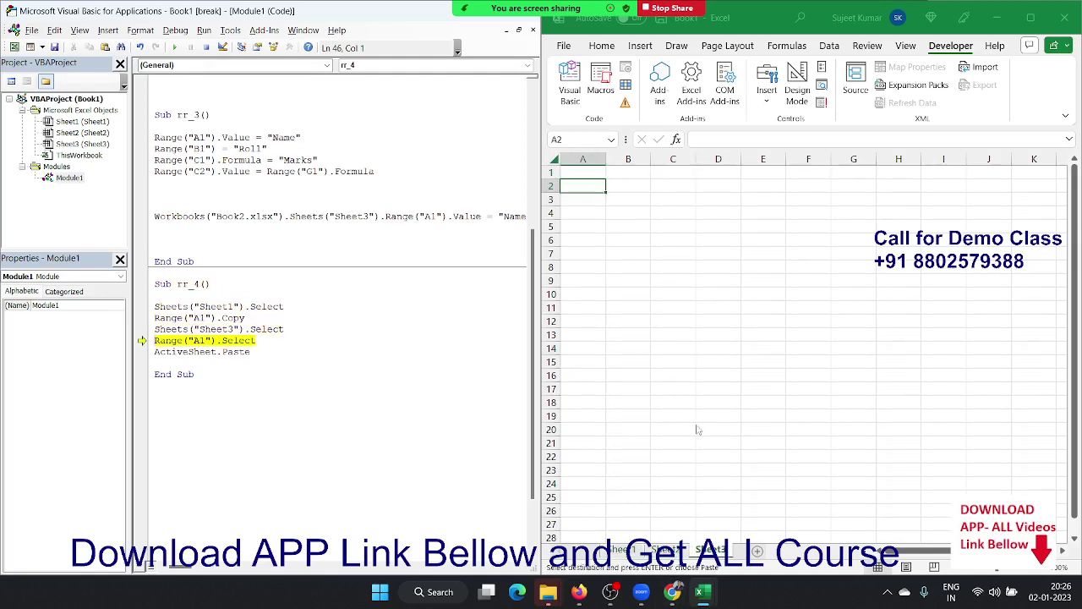
key(F8)
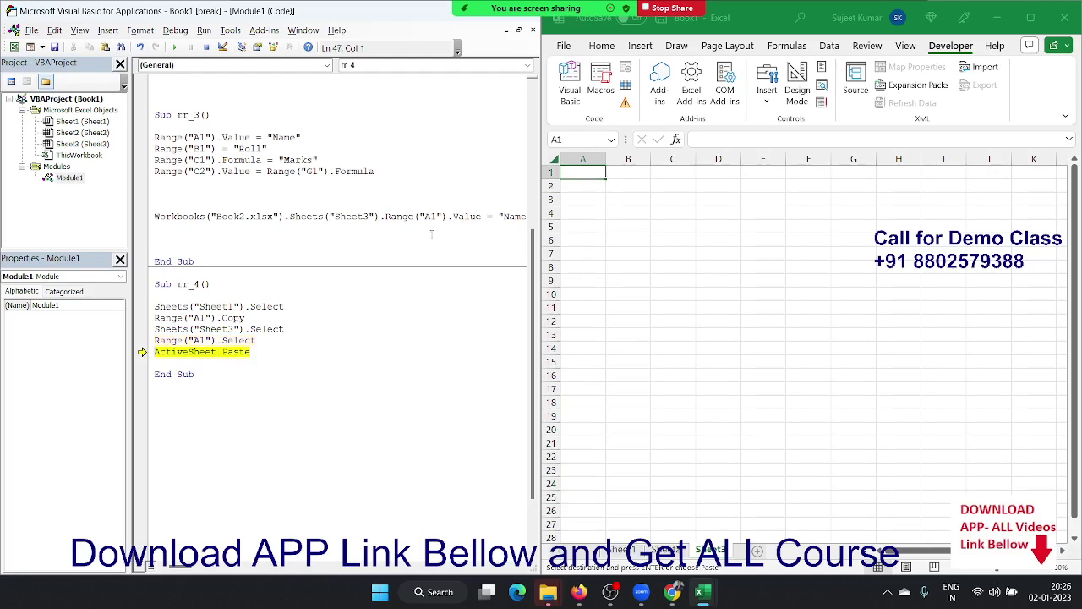
key(F8)
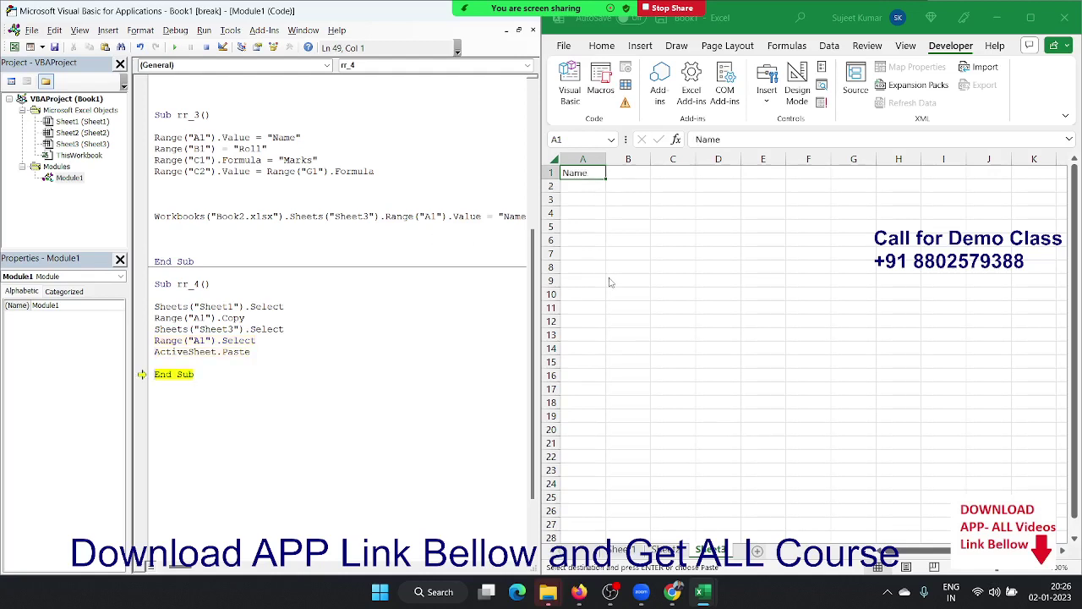
key(F8)
click(624, 319)
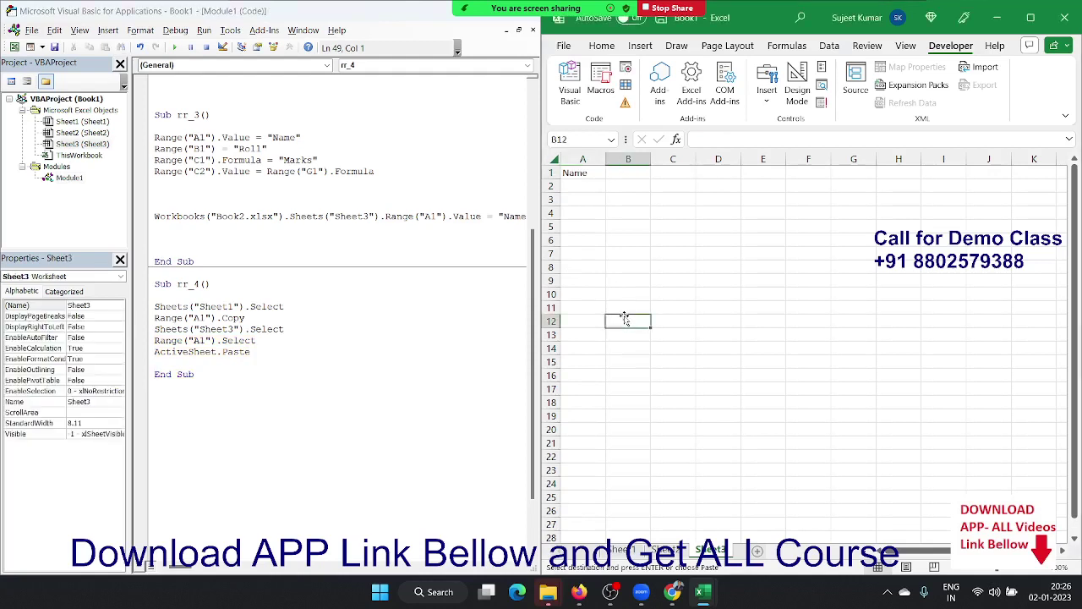
Duplicate the rr_4 macro below itself and delete the copy's body lines.
drag(200, 376, 139, 277)
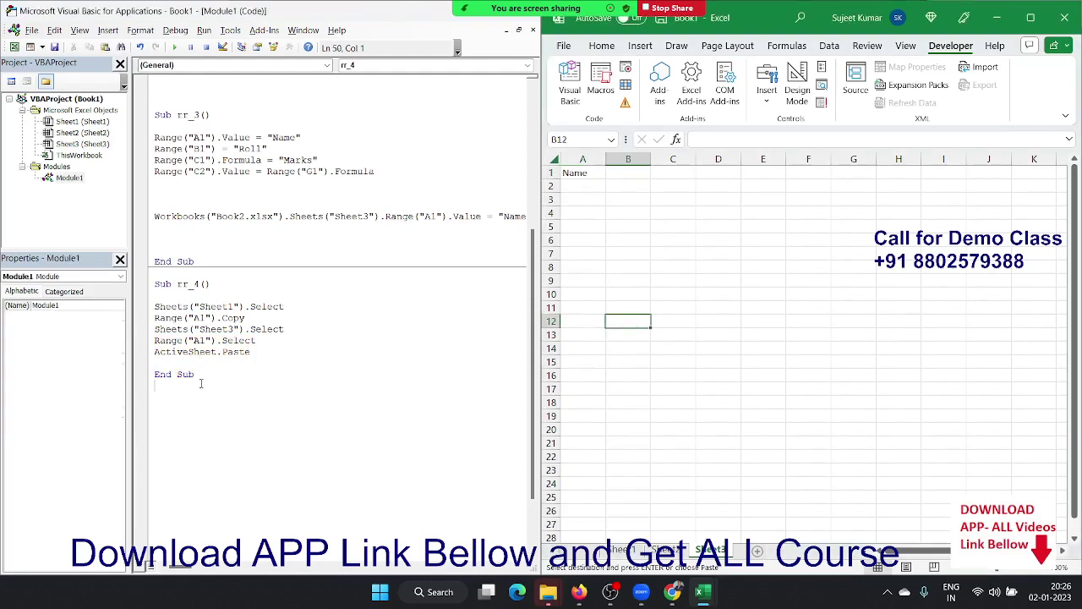
key(ctrl+c)
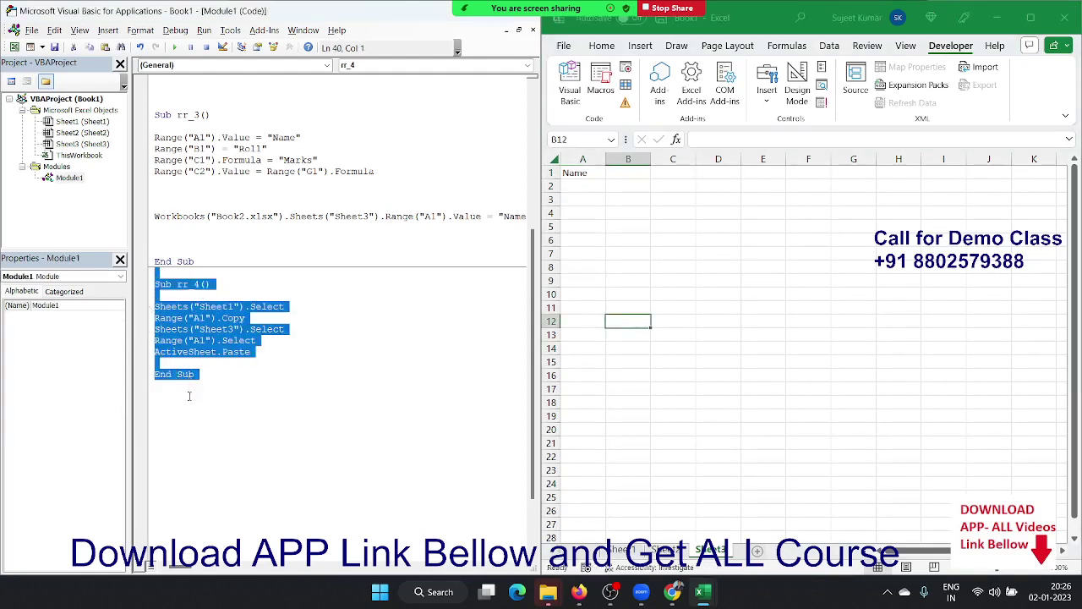
click(189, 389)
key(ctrl+v)
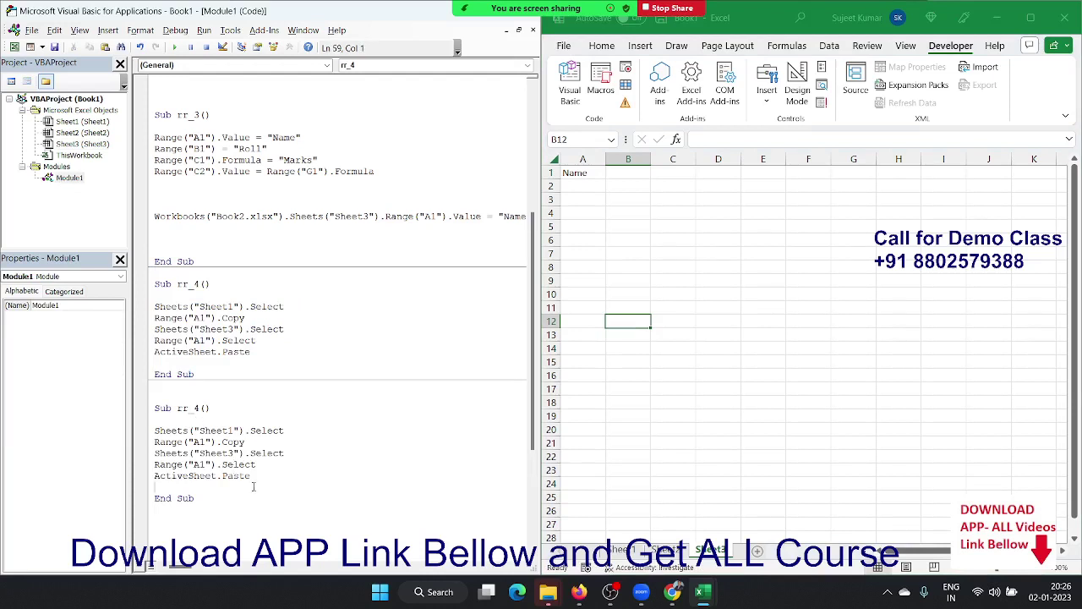
drag(252, 479, 129, 431)
key(Delete)
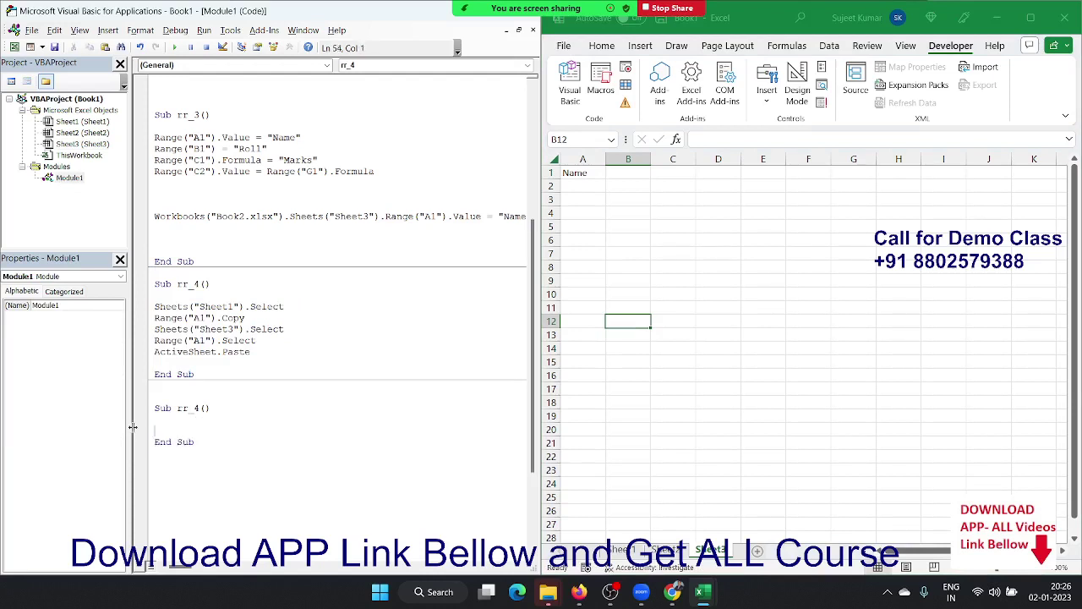
Write Sheets("Sheet1").Range("A1").Copy and Sheets("Sheet3").Range("A1").PasteSpecial, fixing the PasteSpecial typo.
text(s)
text(heets)
text(("Sh)
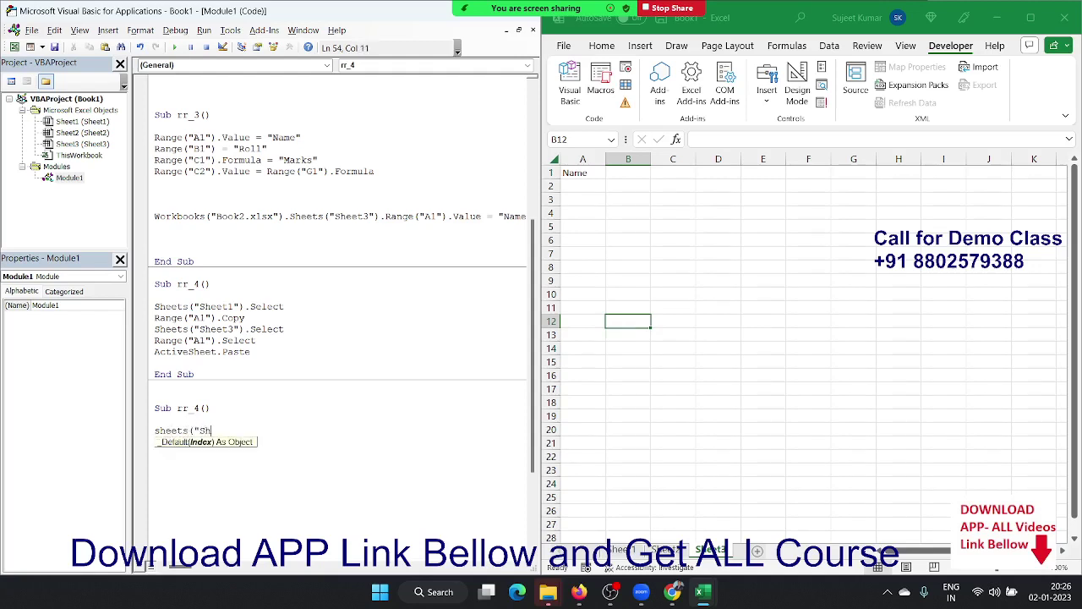
text(eet1")
text().range)
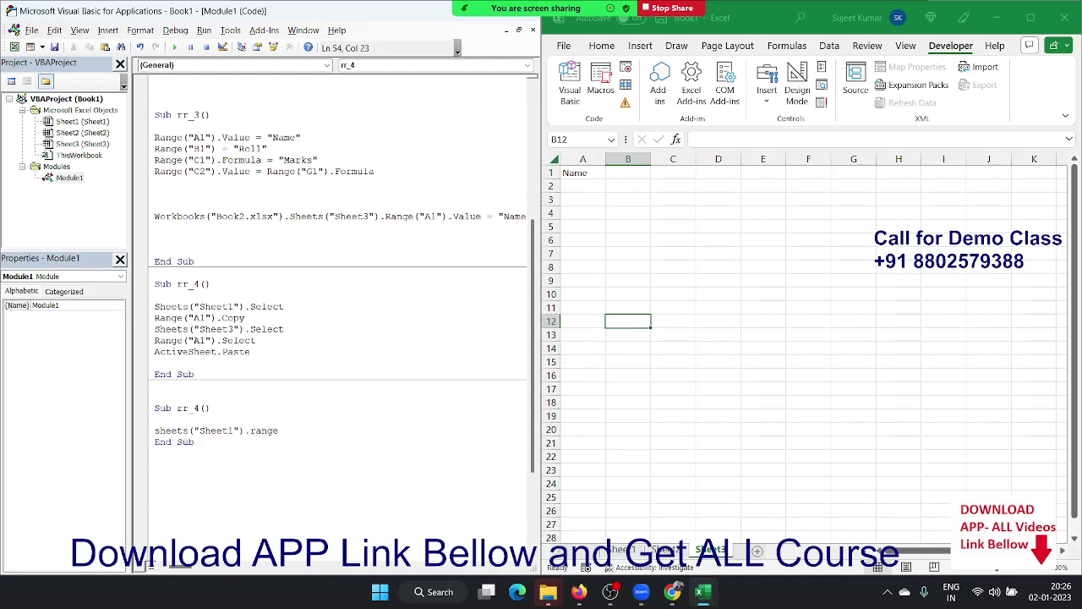
text((")
text(A1"))
text(.copy)
key(Return)
text(sheets)
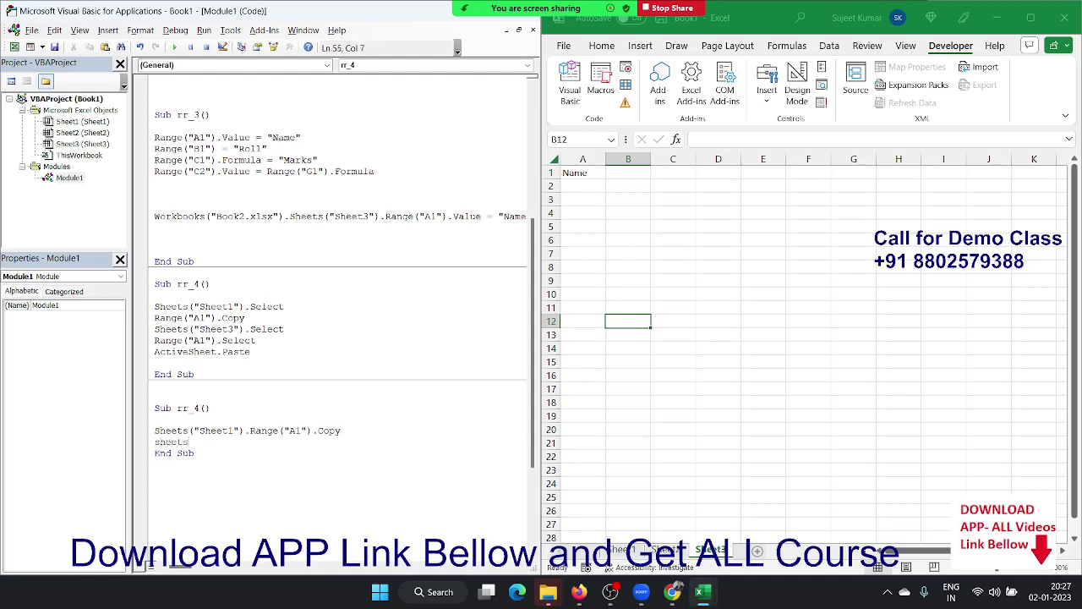
text(("S)
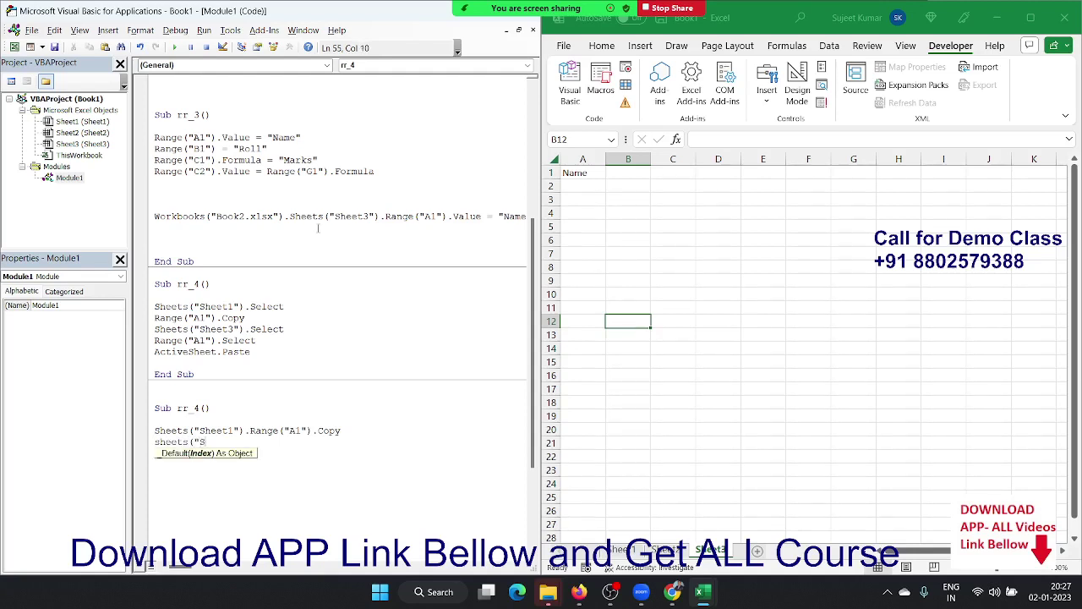
text(heet3")
text().)
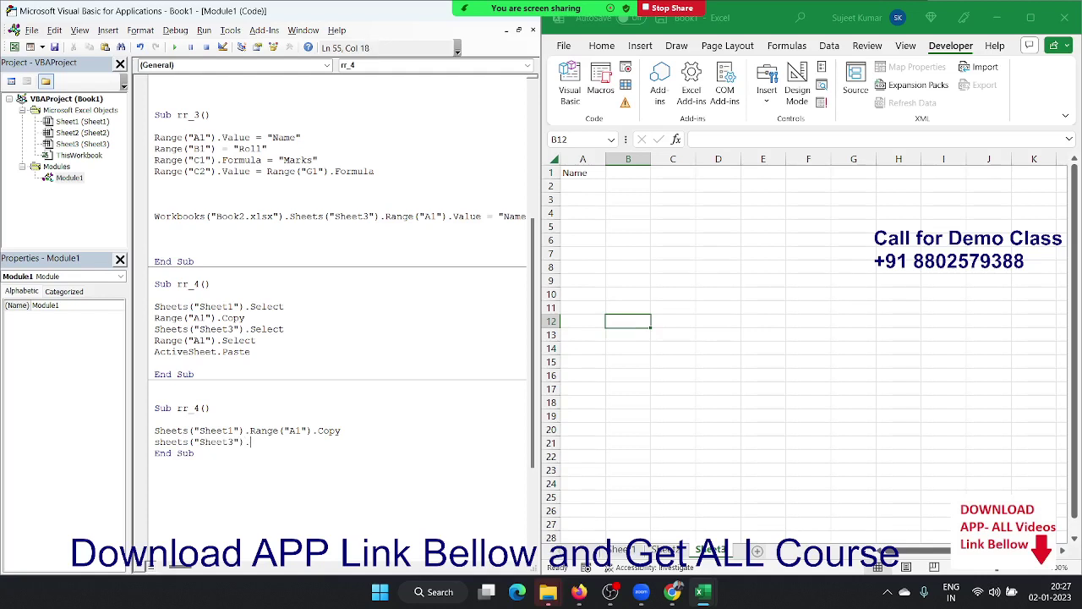
text(range)
text((")
text(A1)
text("))
text(.)
text(past)
text(s)
text(pecial)
key(Down)
click(341, 445)
text(e)
click(346, 464)
Clear the Name value from cell A1 on Sheet3.
click(666, 550)
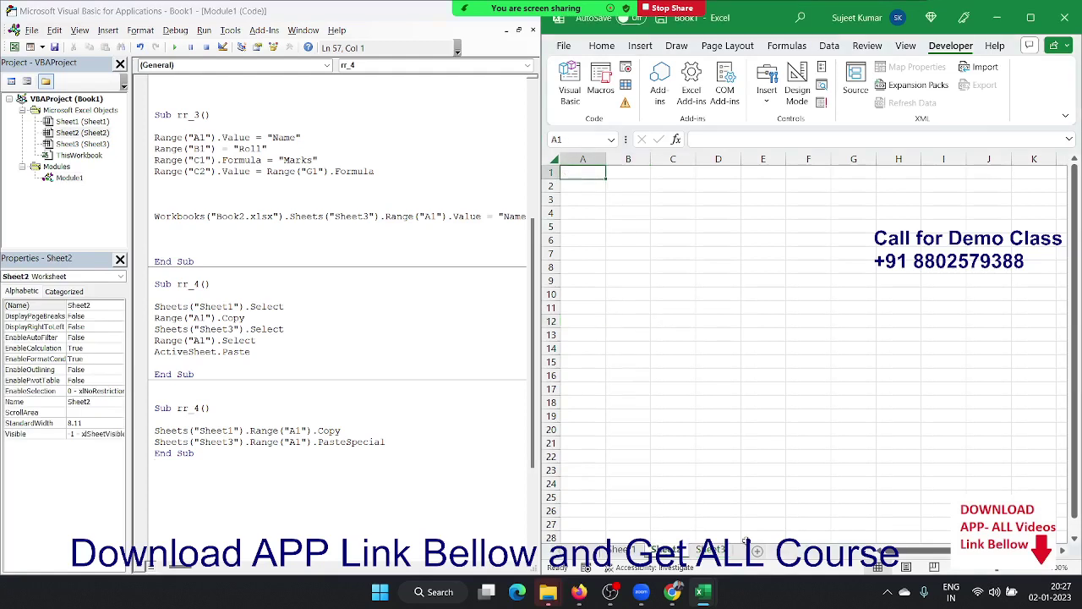
click(710, 550)
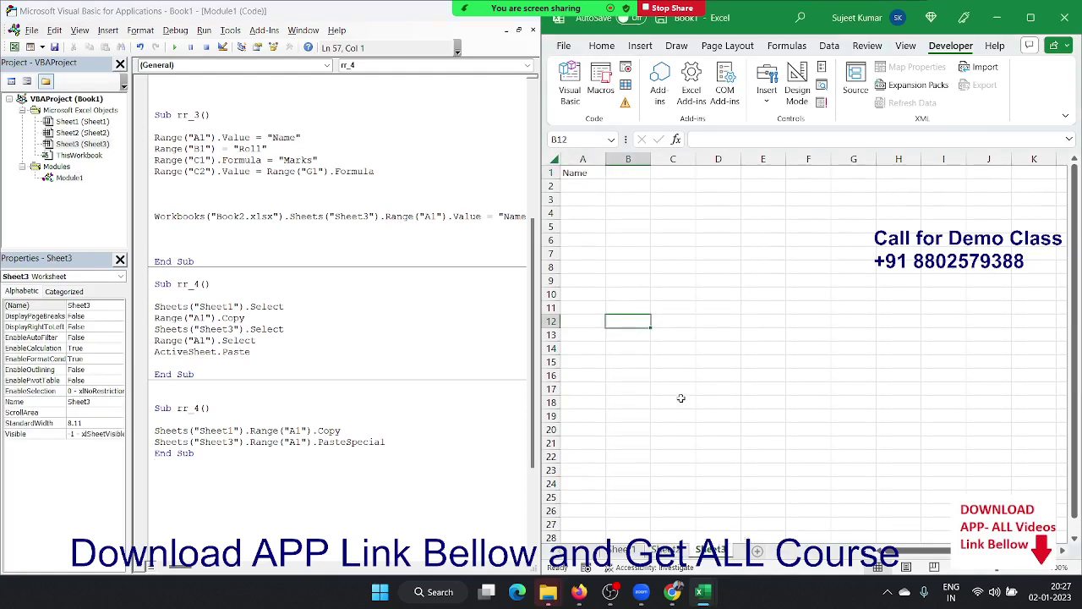
click(579, 176)
key(Delete)
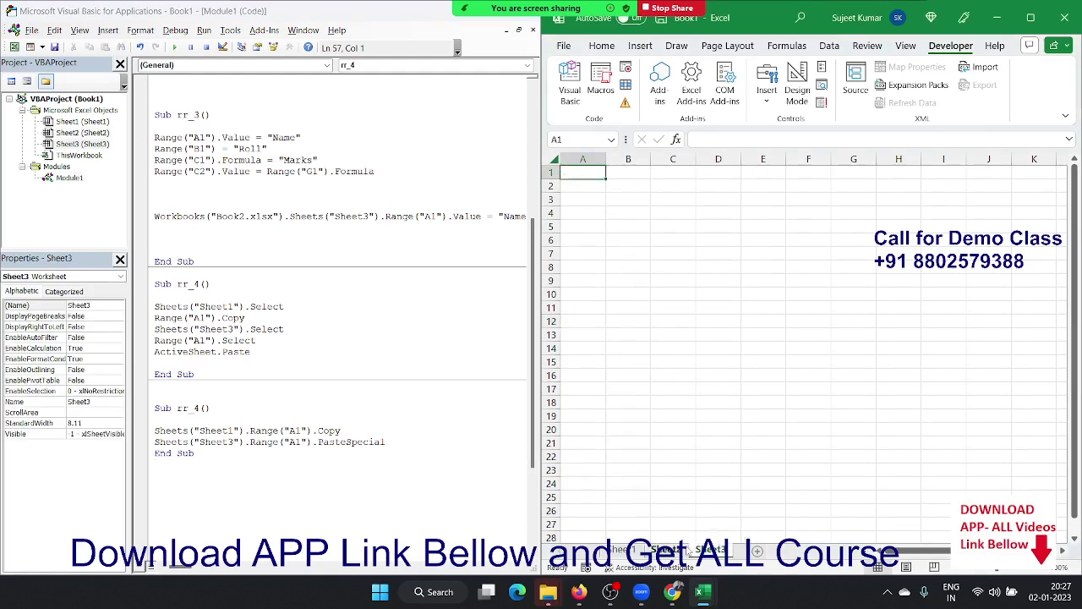
Rename the duplicate macro to rr_5 after the ambiguous-name error and run it.
click(211, 419)
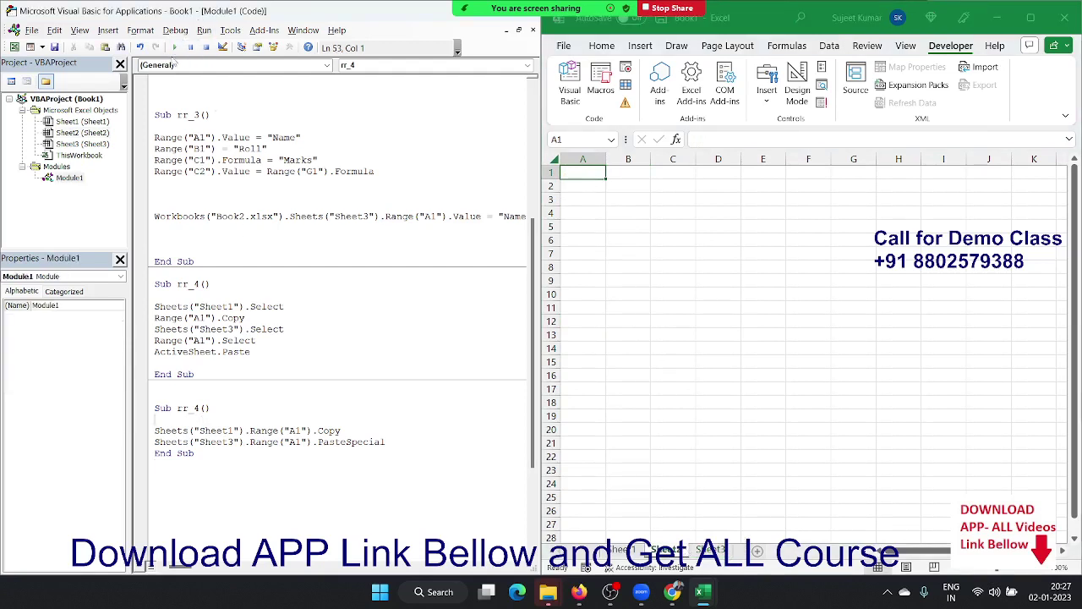
click(174, 46)
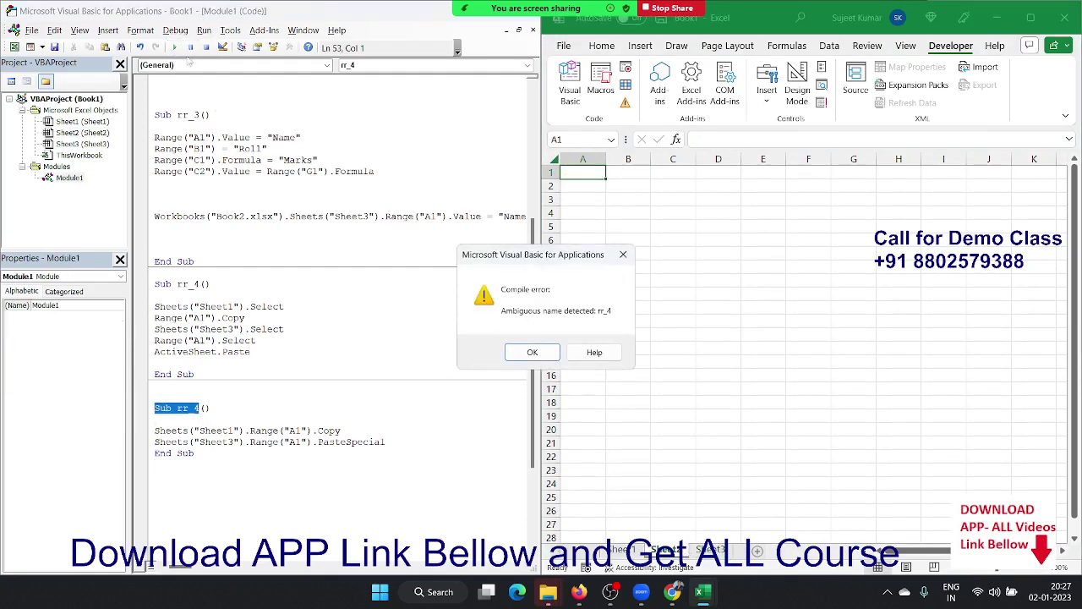
key(Return)
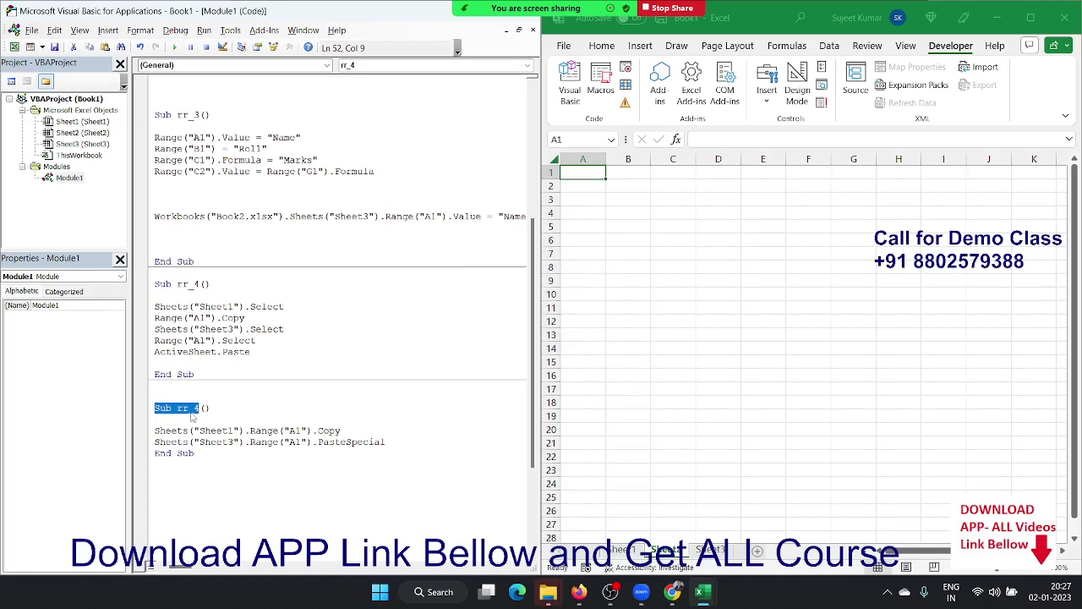
click(192, 412)
key(Delete)
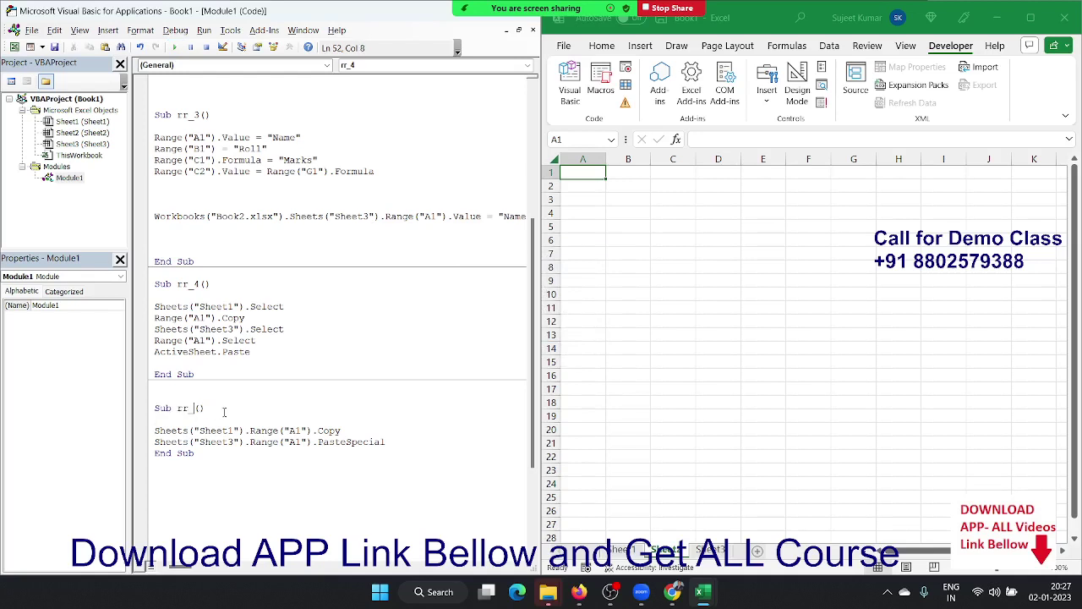
text(5)
click(237, 429)
click(176, 48)
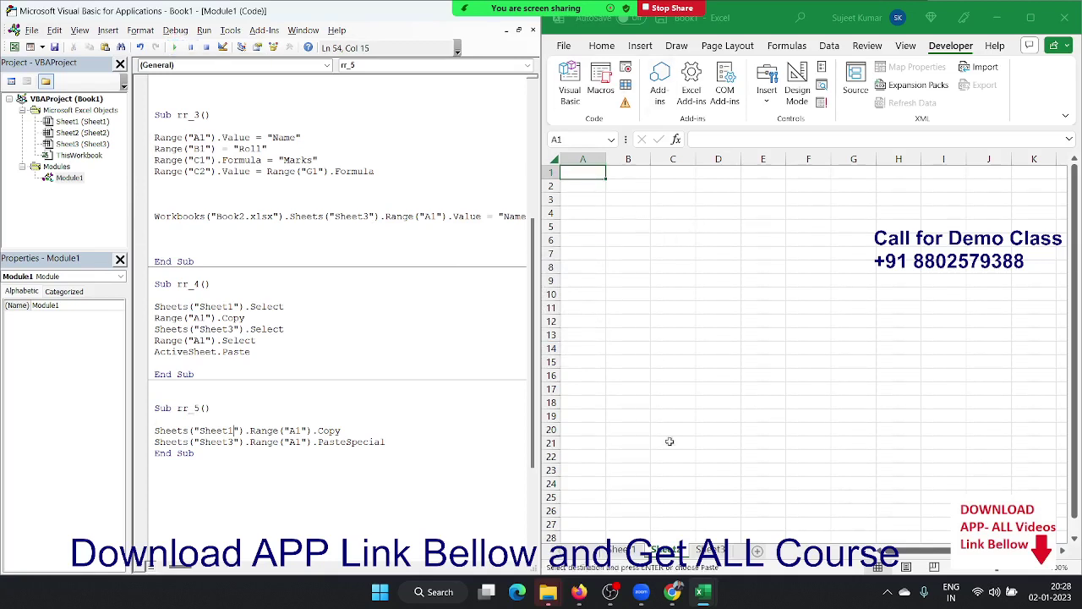
Check the pasted value on Sheet3 against Sheet1, then display the empty Sheet2.
click(710, 551)
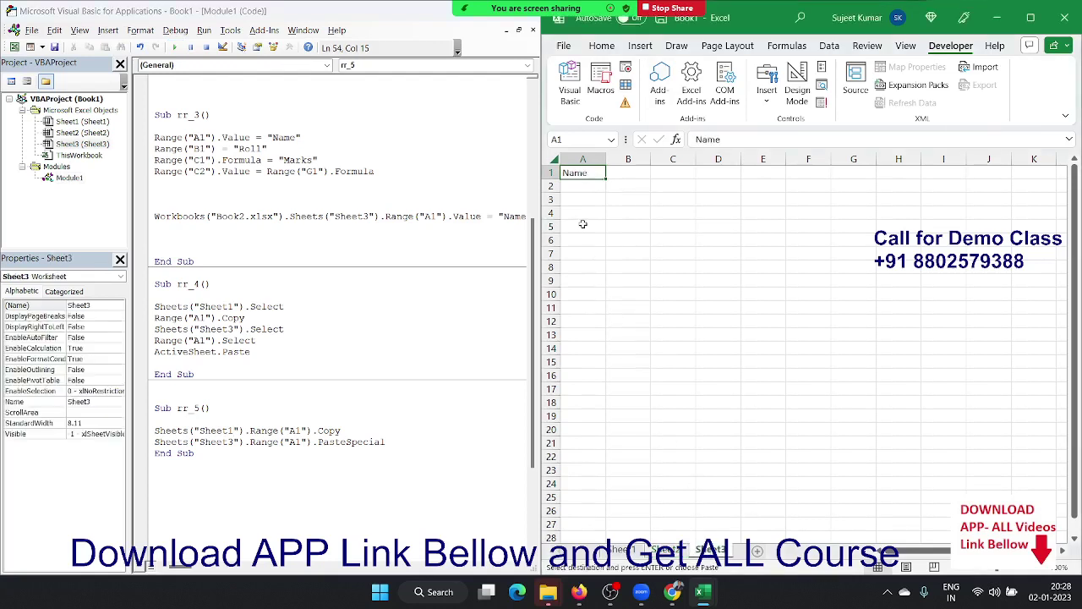
click(621, 550)
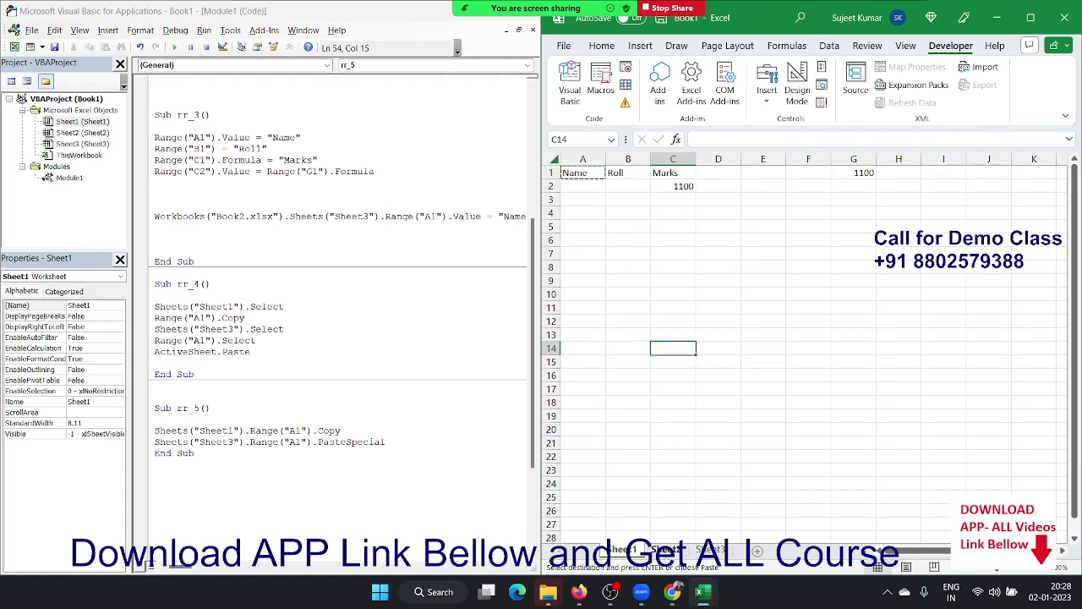
click(656, 549)
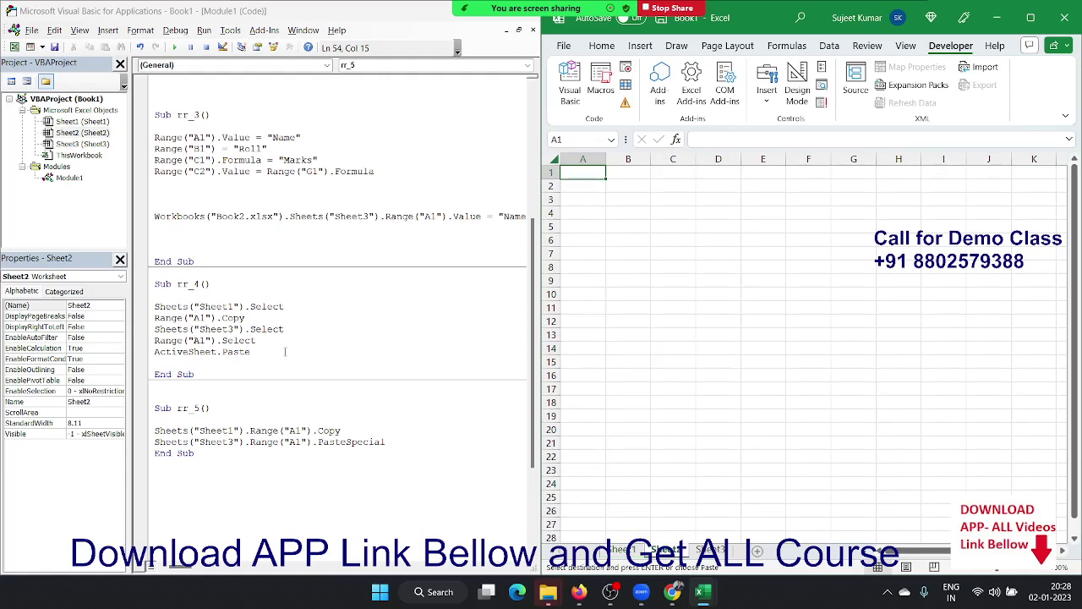
drag(250, 351, 144, 312)
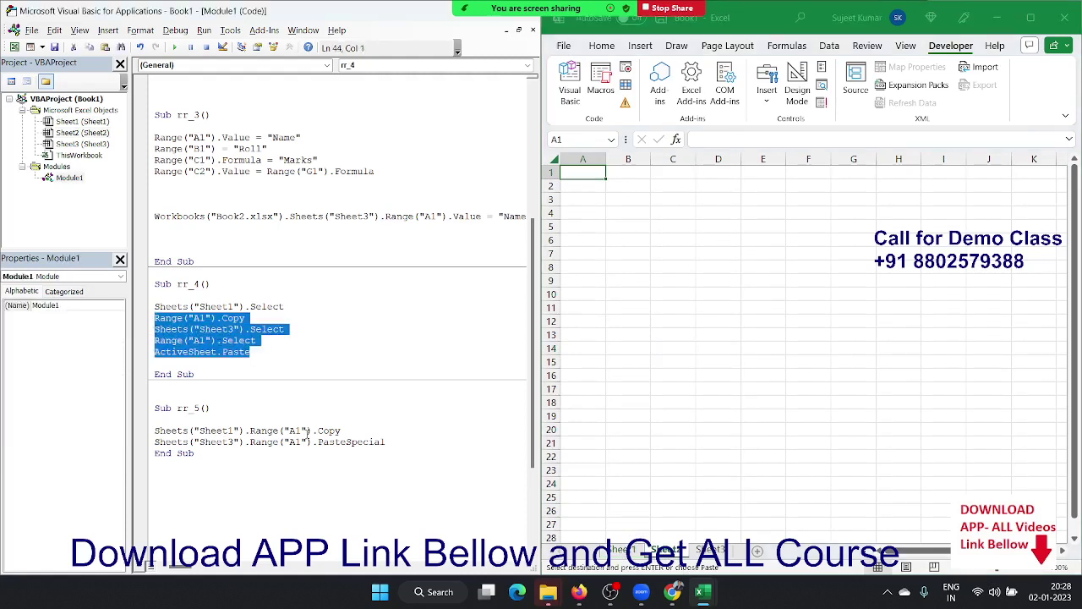
drag(409, 442, 146, 433)
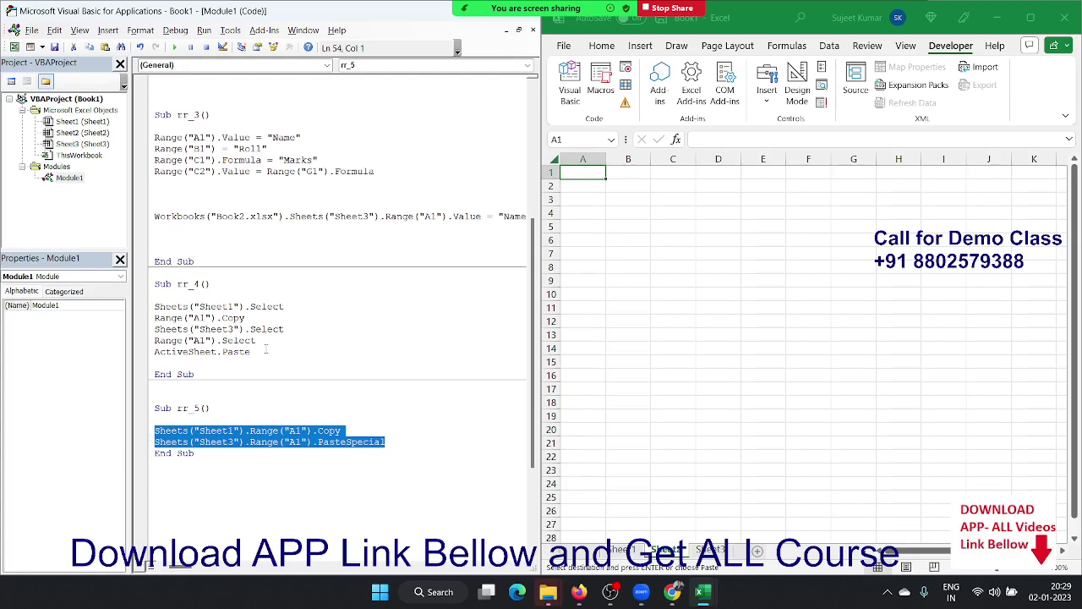
scroll(300, 283, up, 4)
scroll(300, 282, up, 3)
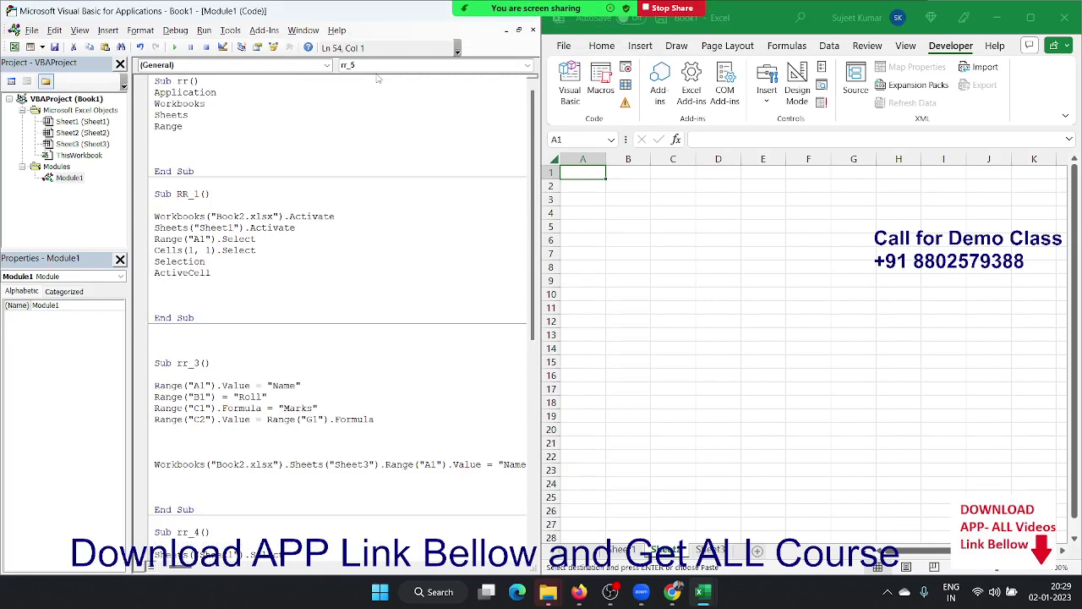
click(363, 228)
click(694, 245)
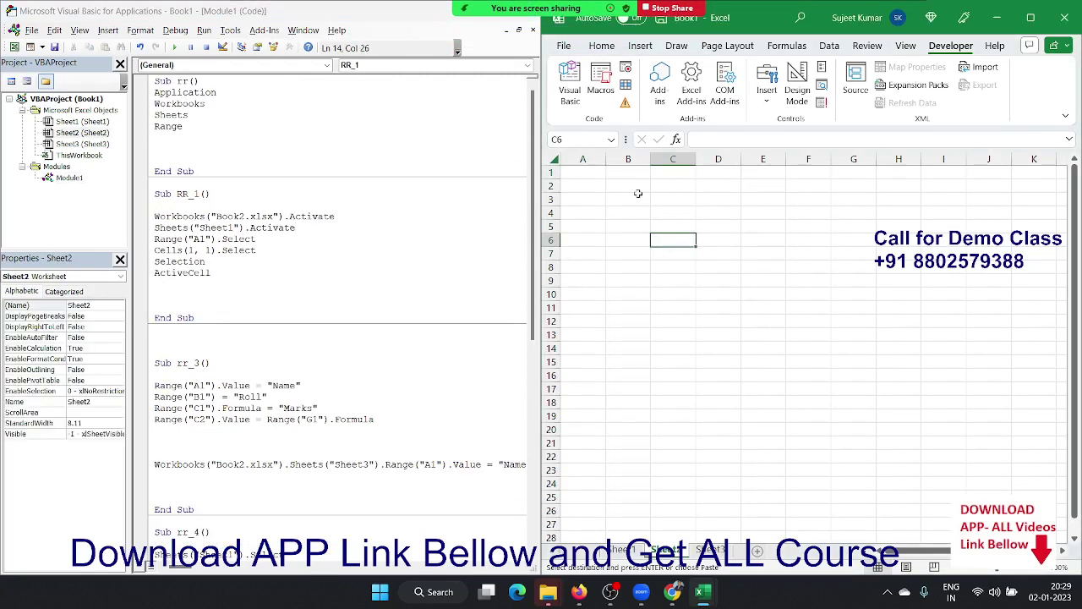
click(600, 175)
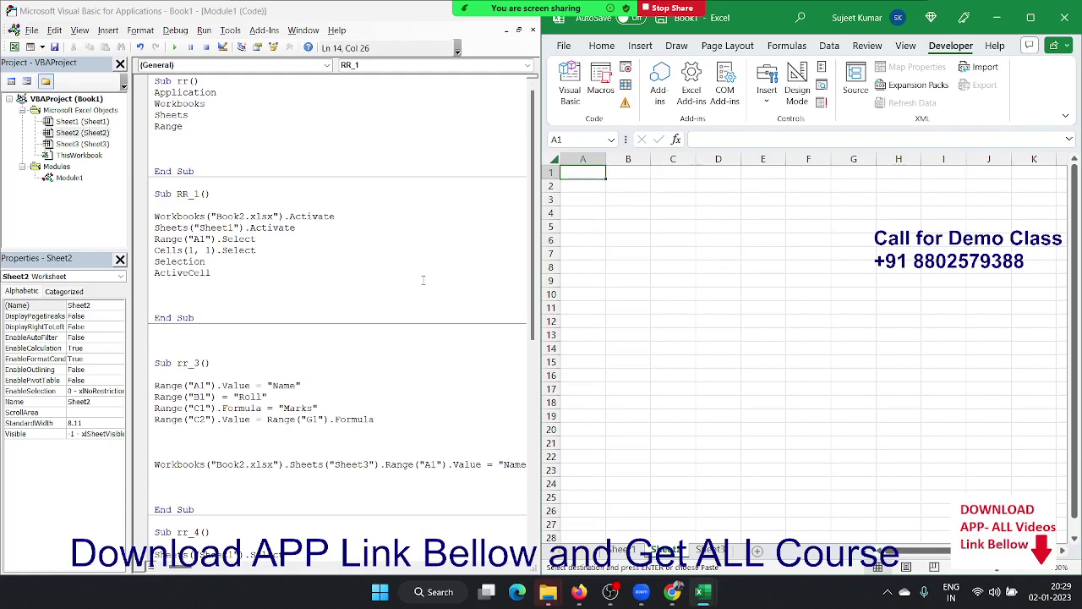
scroll(313, 367, down, 1)
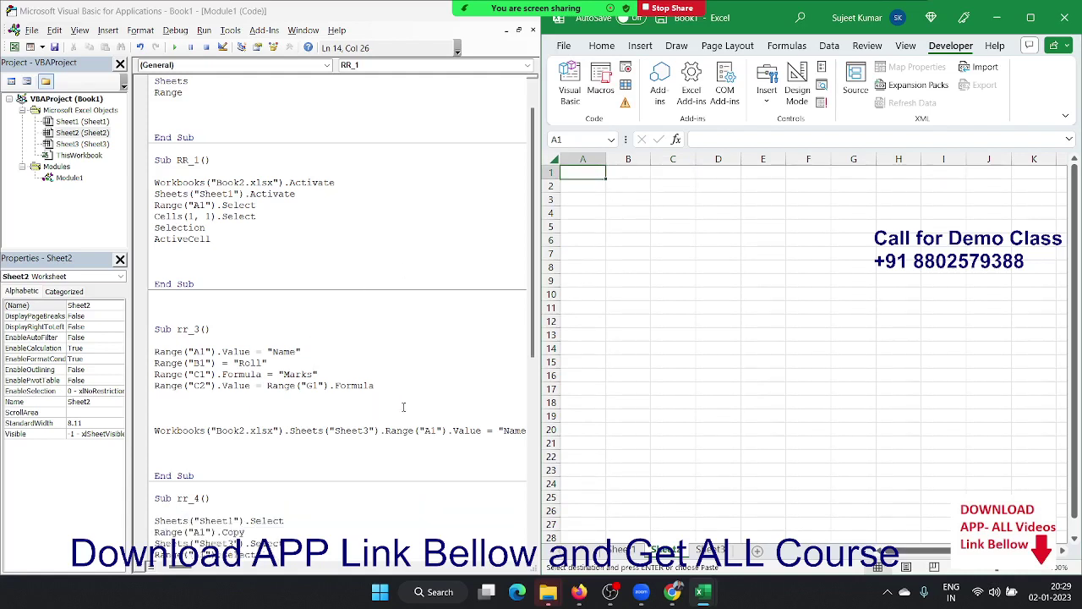
drag(404, 407, 358, 341)
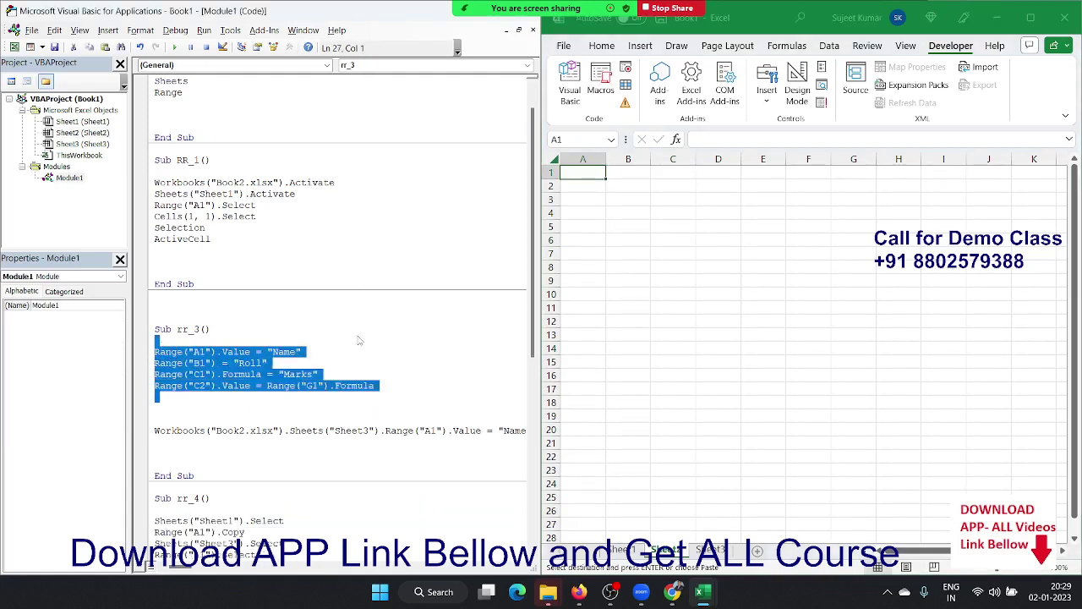
click(440, 430)
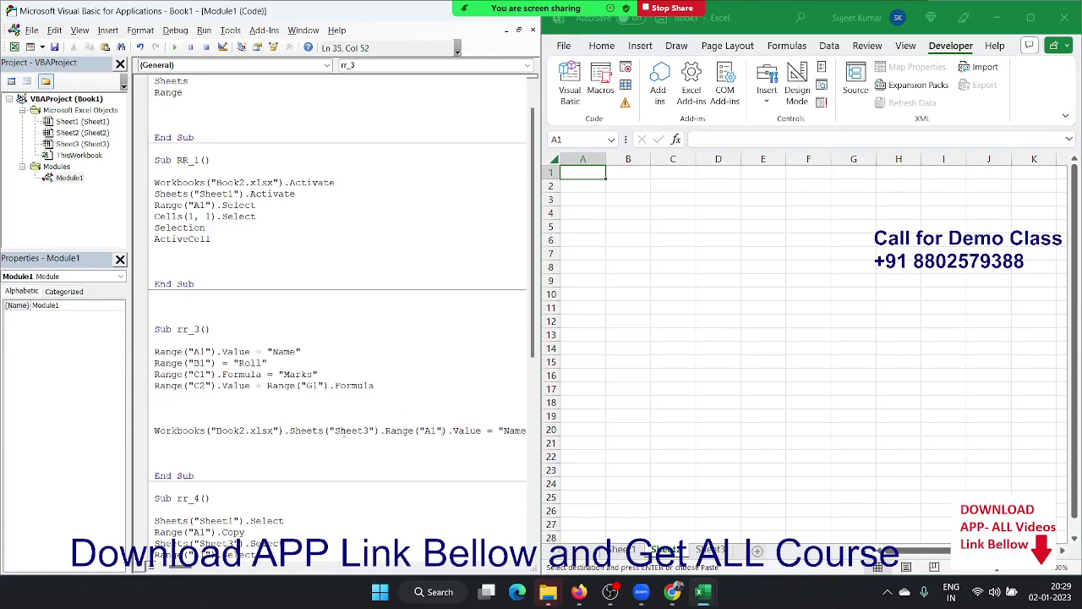
click(336, 430)
scroll(334, 430, down, 1)
scroll(322, 448, down, 2)
scroll(305, 472, down, 1)
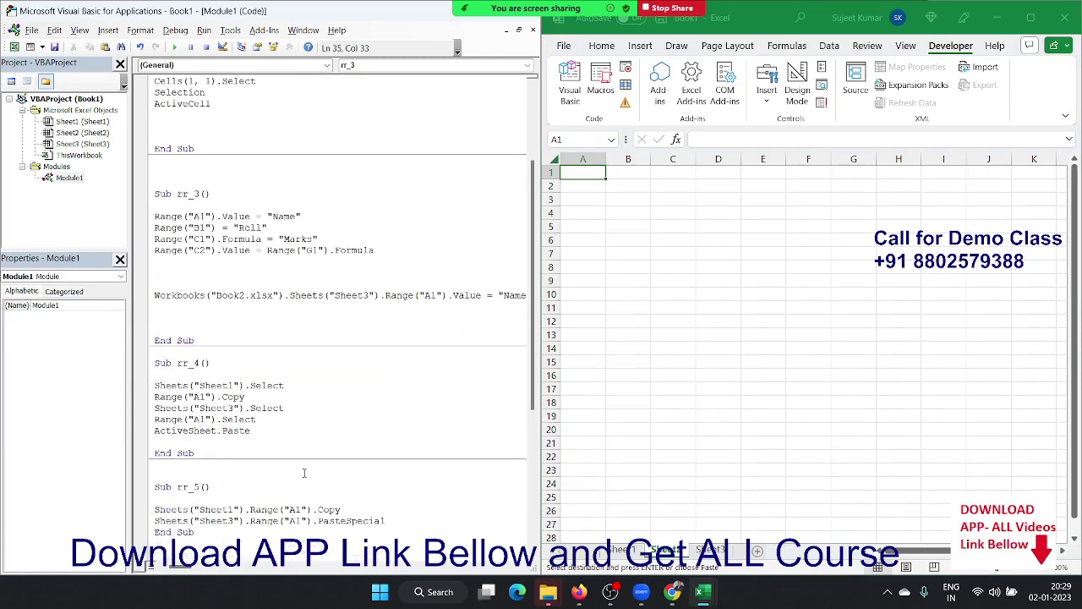
drag(272, 433, 172, 374)
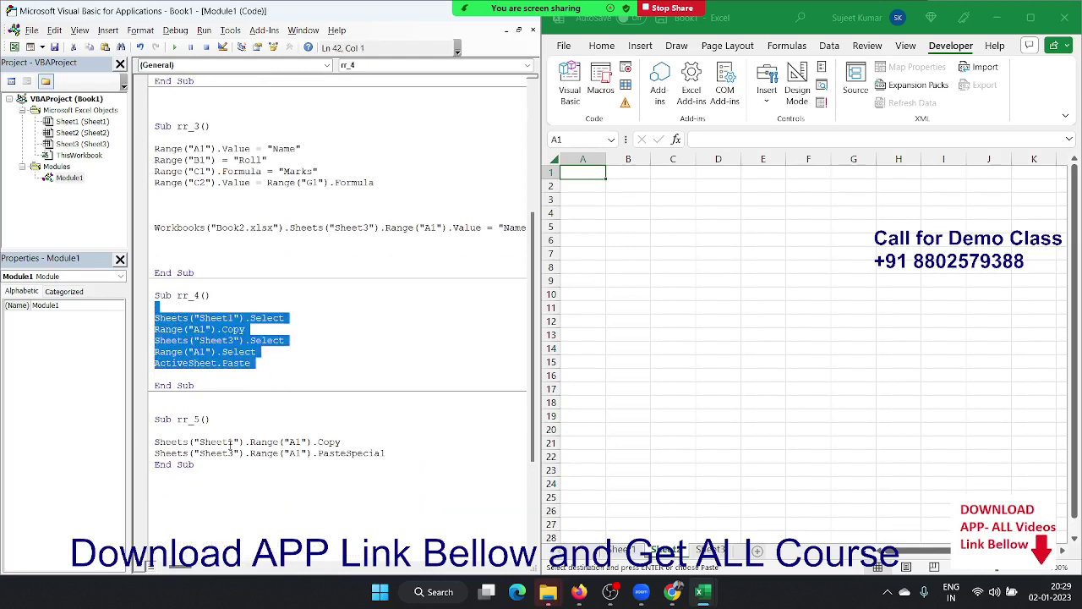
scroll(229, 440, down, 2)
drag(288, 453, 209, 431)
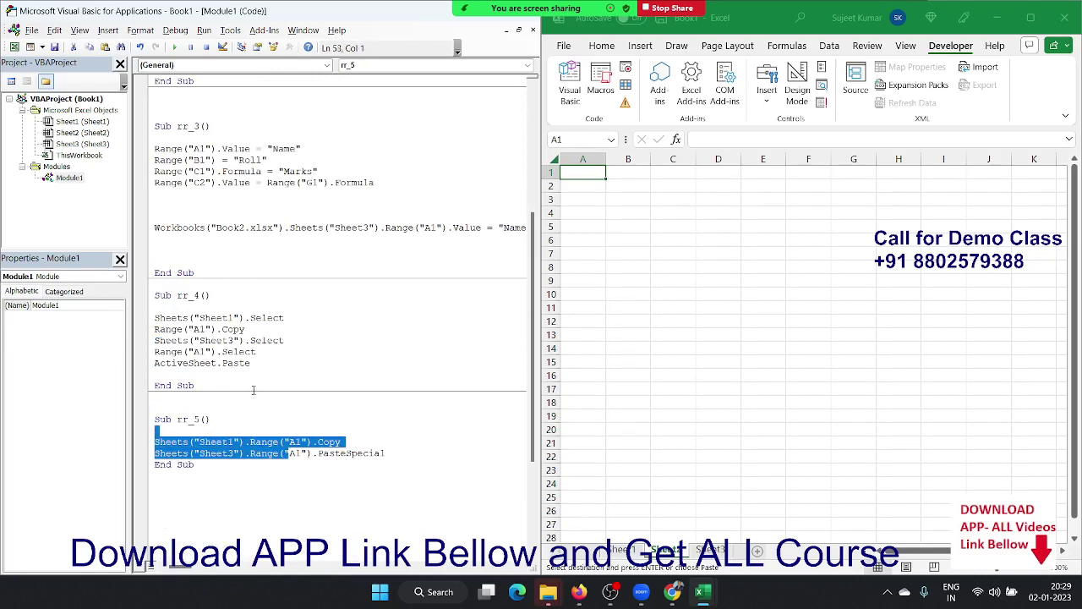
scroll(275, 235, up, 1)
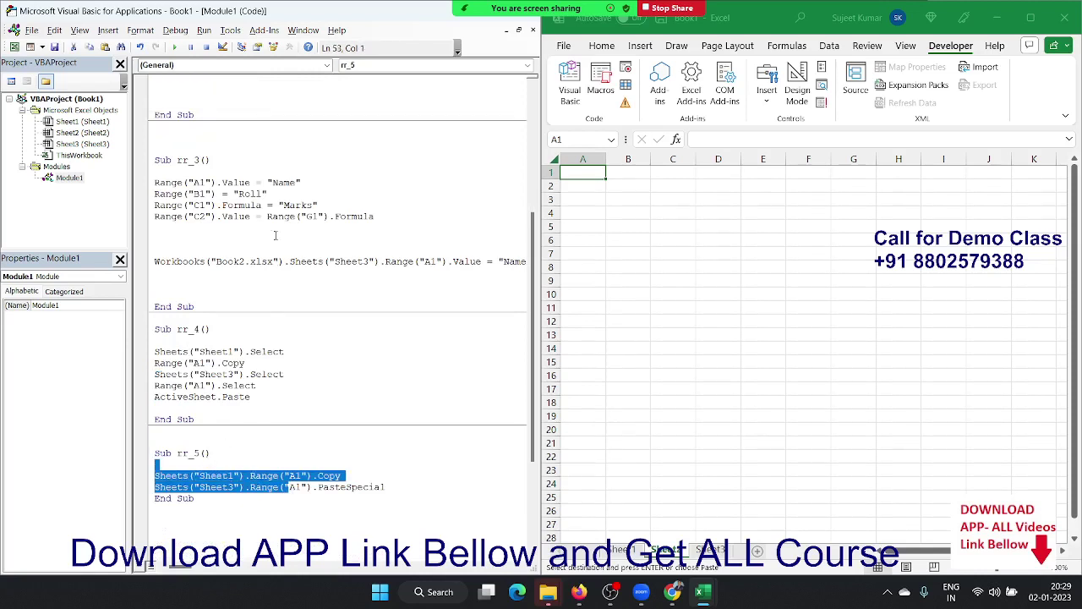
scroll(275, 235, up, 2)
scroll(275, 235, up, 1)
scroll(275, 235, up, 3)
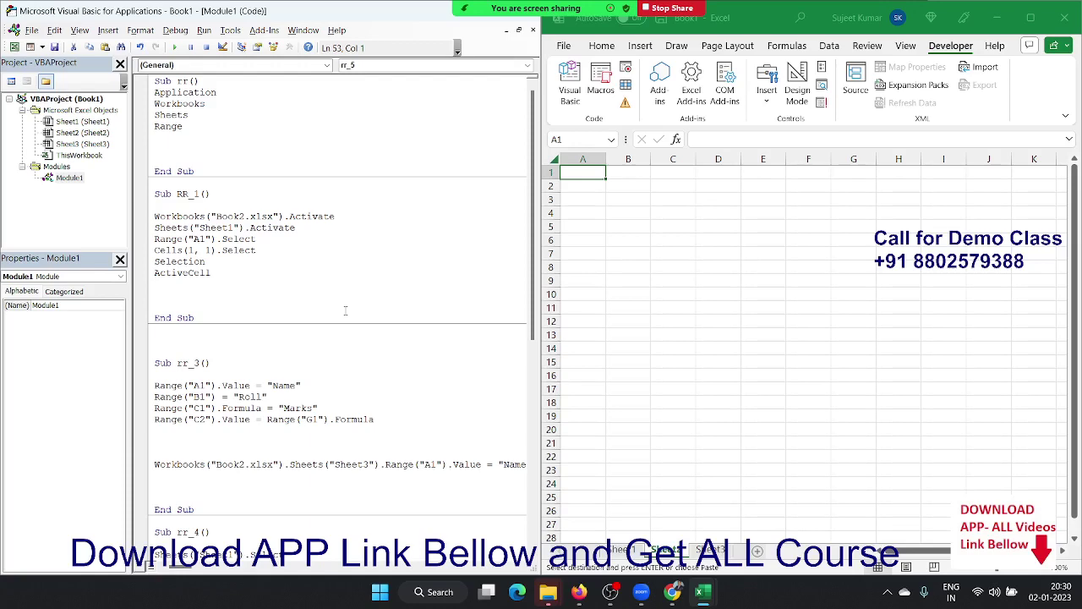
scroll(394, 398, down, 3)
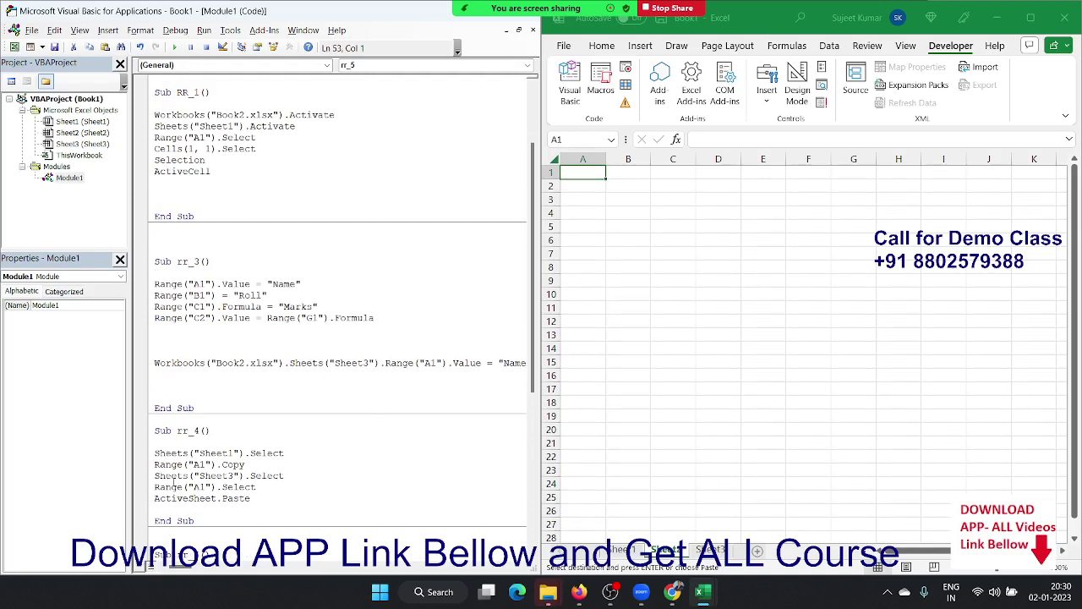
Highlight the words Paste and ActiveSheet in rr_4 and PasteSpecial in rr_5.
scroll(172, 483, down, 4)
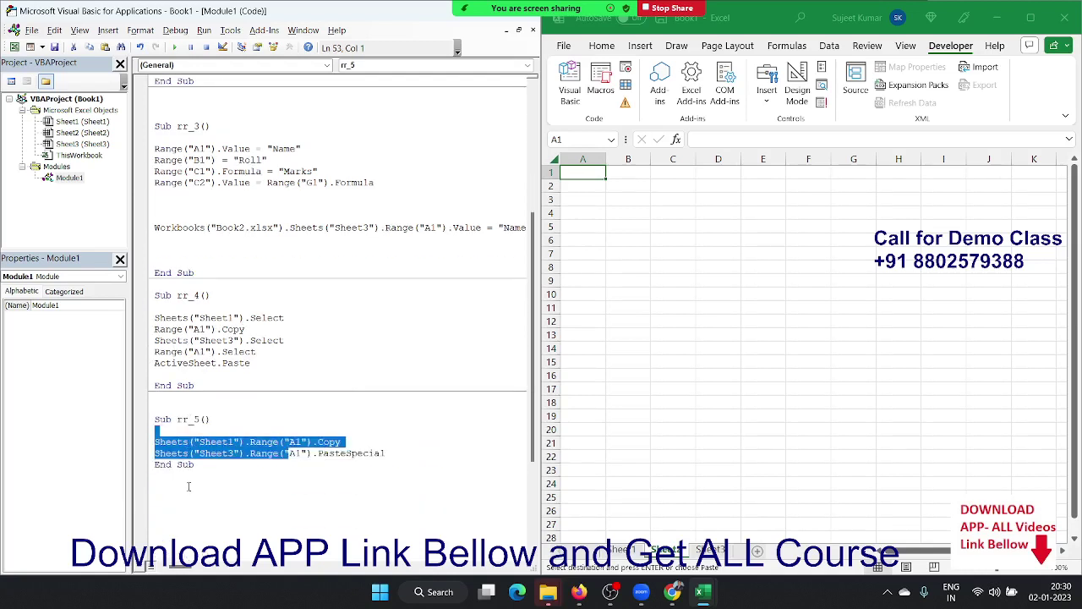
click(295, 482)
double_click(238, 363)
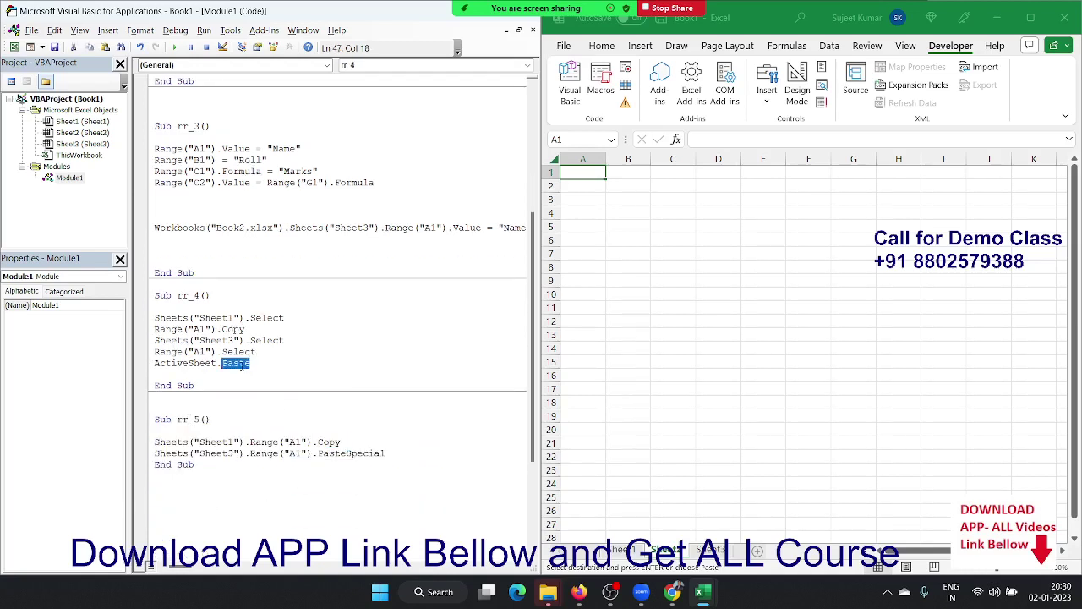
double_click(214, 363)
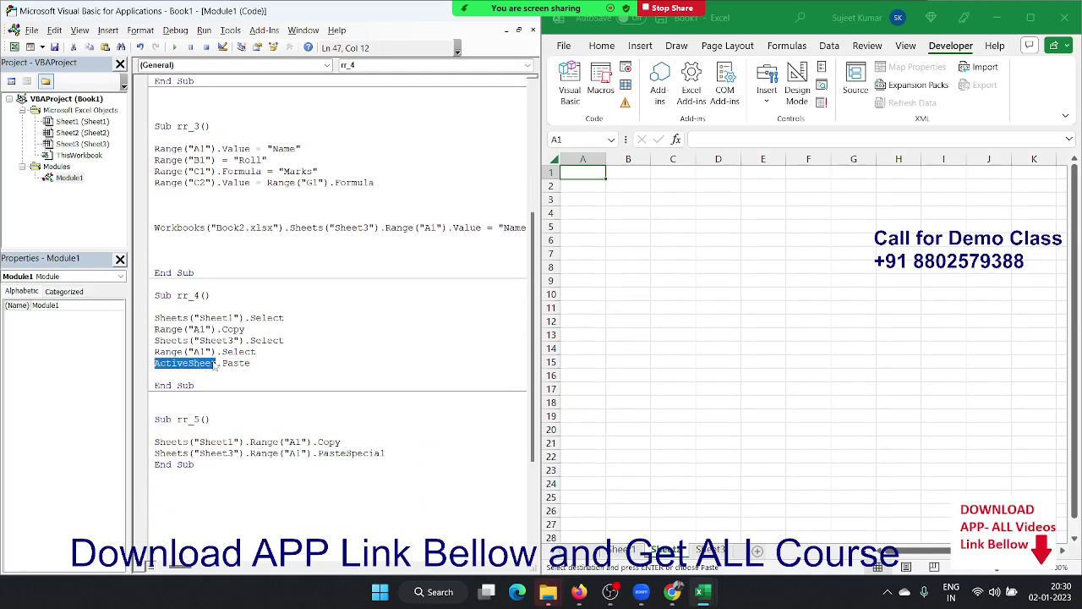
click(344, 459)
double_click(331, 454)
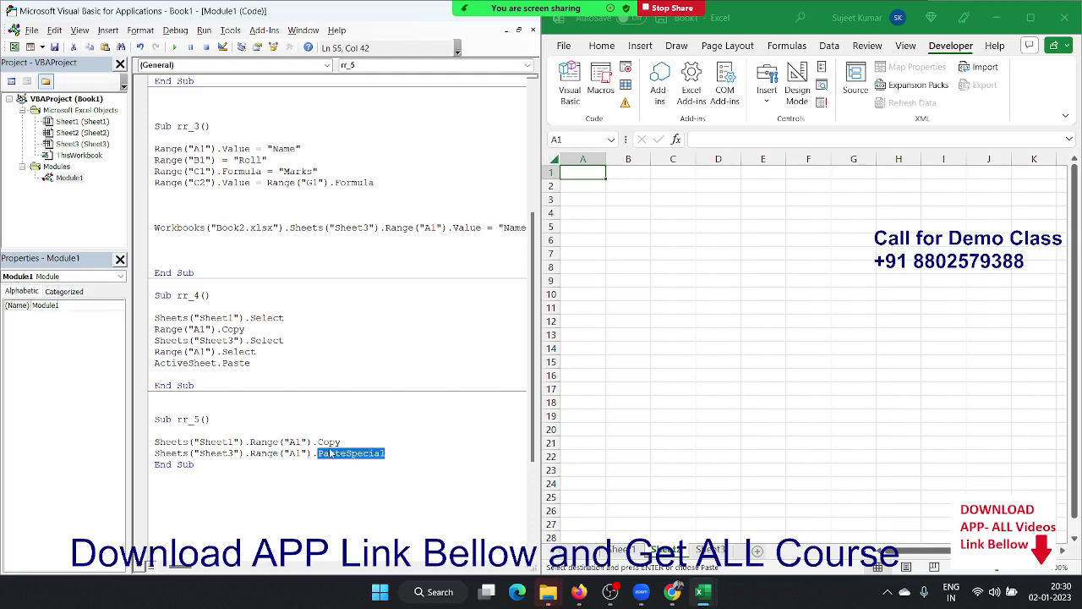
Select the module code from Sub rr down to rr_5's End Sub and copy it.
click(294, 453)
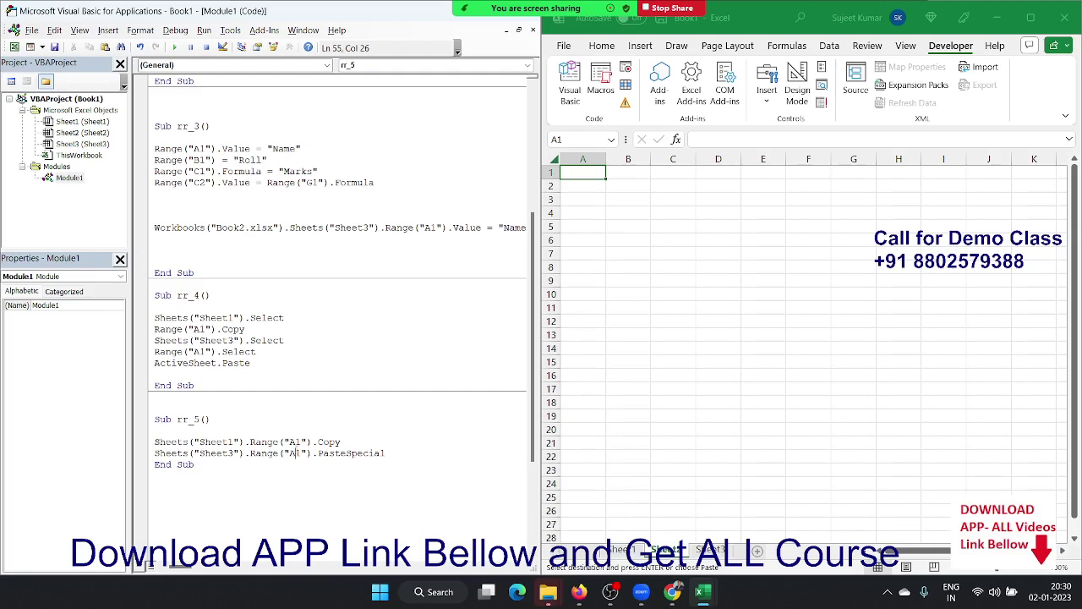
drag(229, 475, 108, 26)
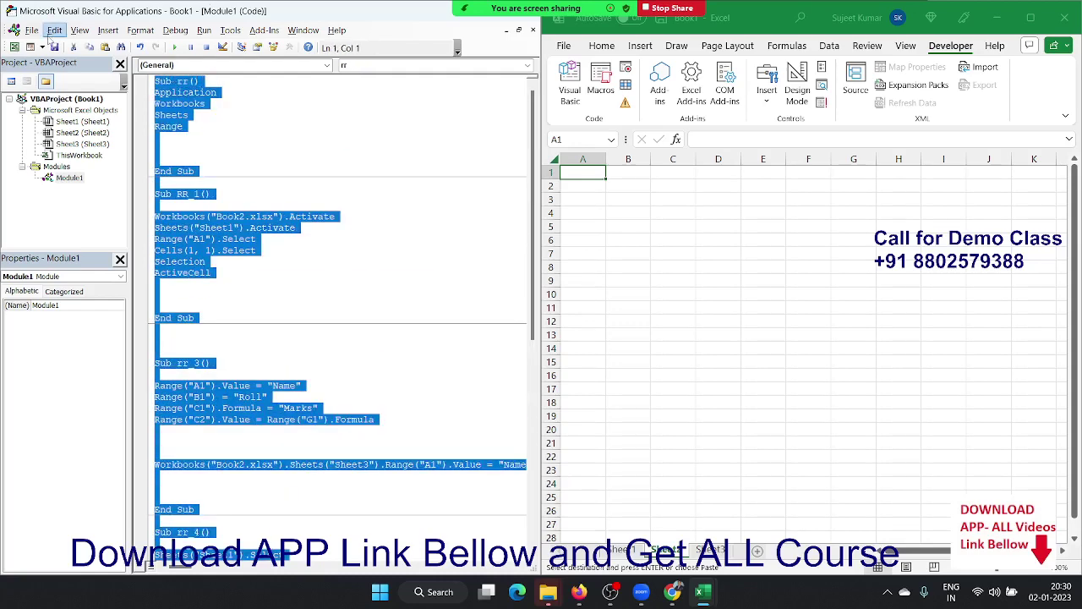
key(ctrl+c)
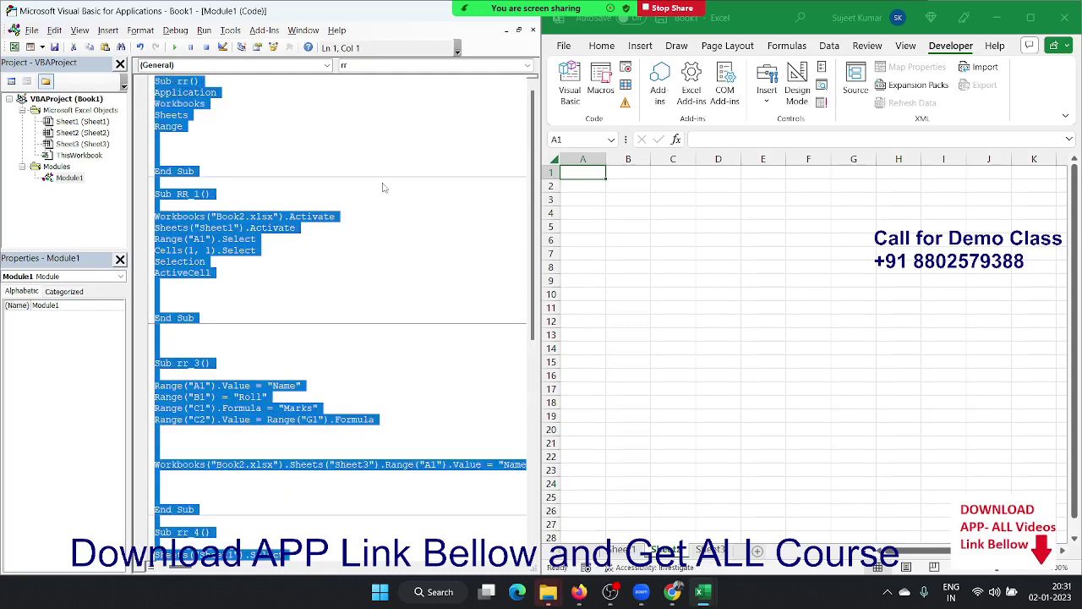